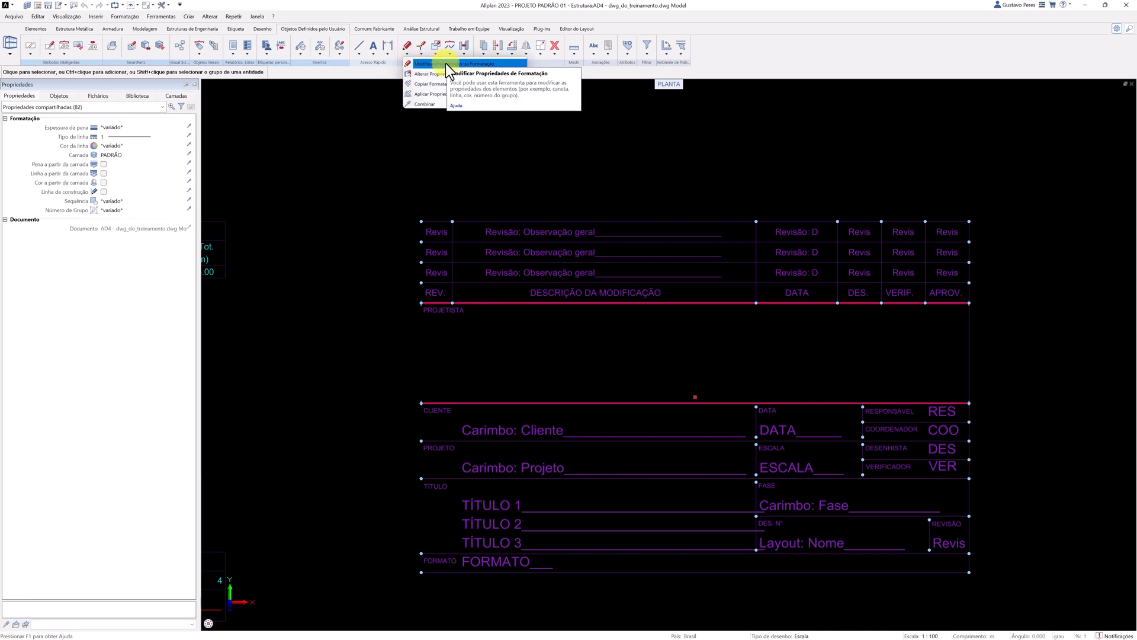
Modify the format properties of the whole title block to assign it to the FORMATO layer from BIM WORKS Brasil's LAYOUT group.
{"action": "left_click", "coordinate": [393, 118]}
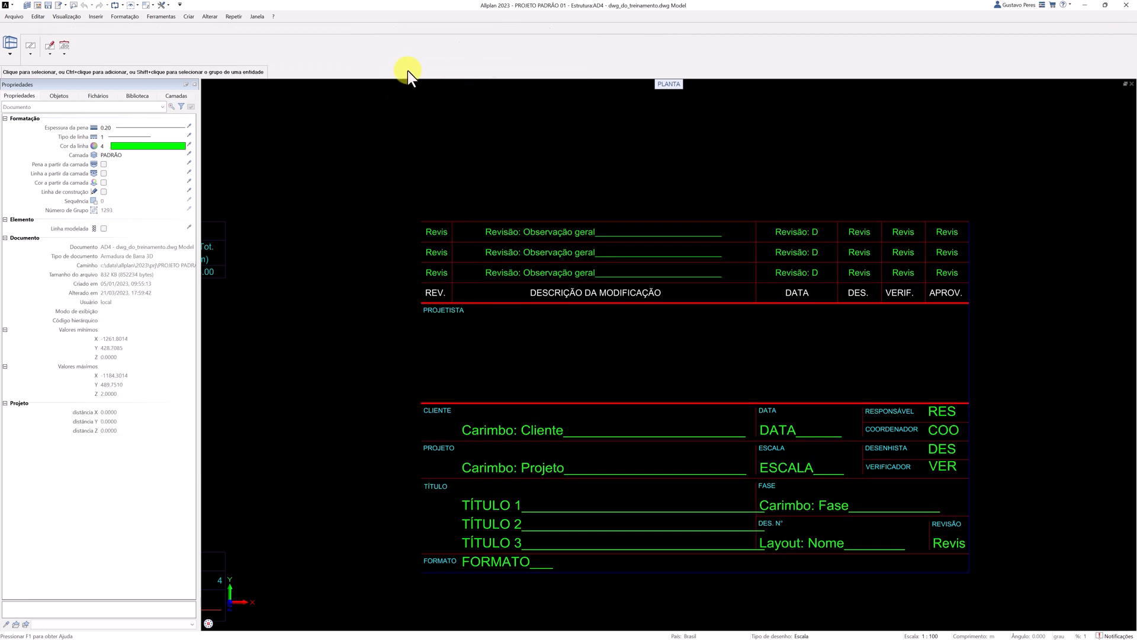
{"action": "left_click", "coordinate": [409, 56]}
{"action": "left_click", "coordinate": [421, 71]}
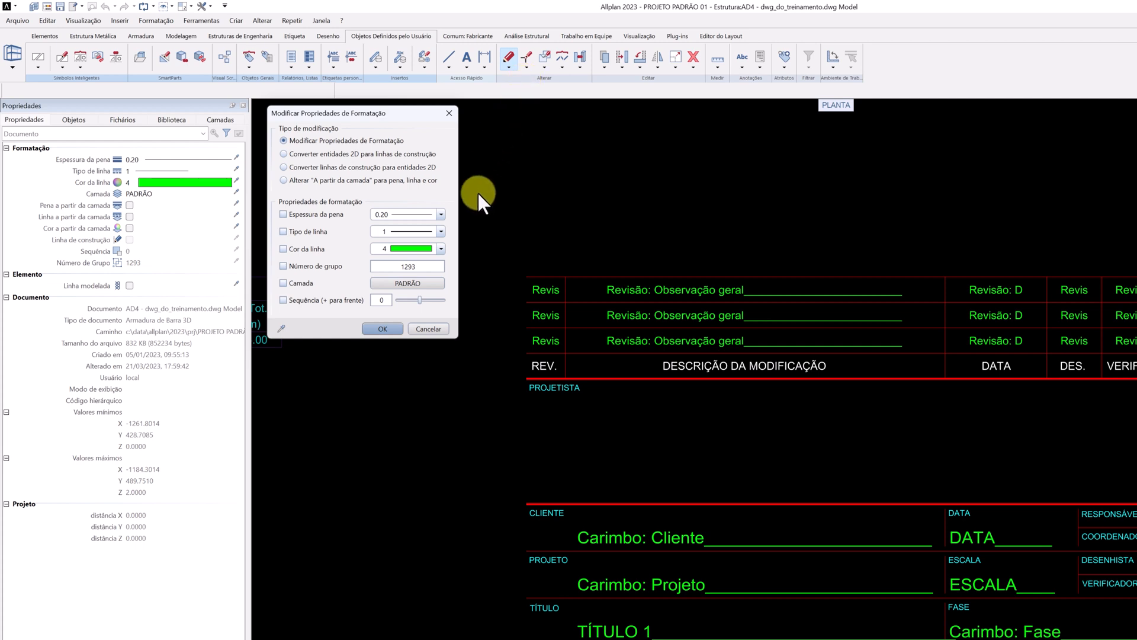
{"action": "left_click", "coordinate": [415, 284]}
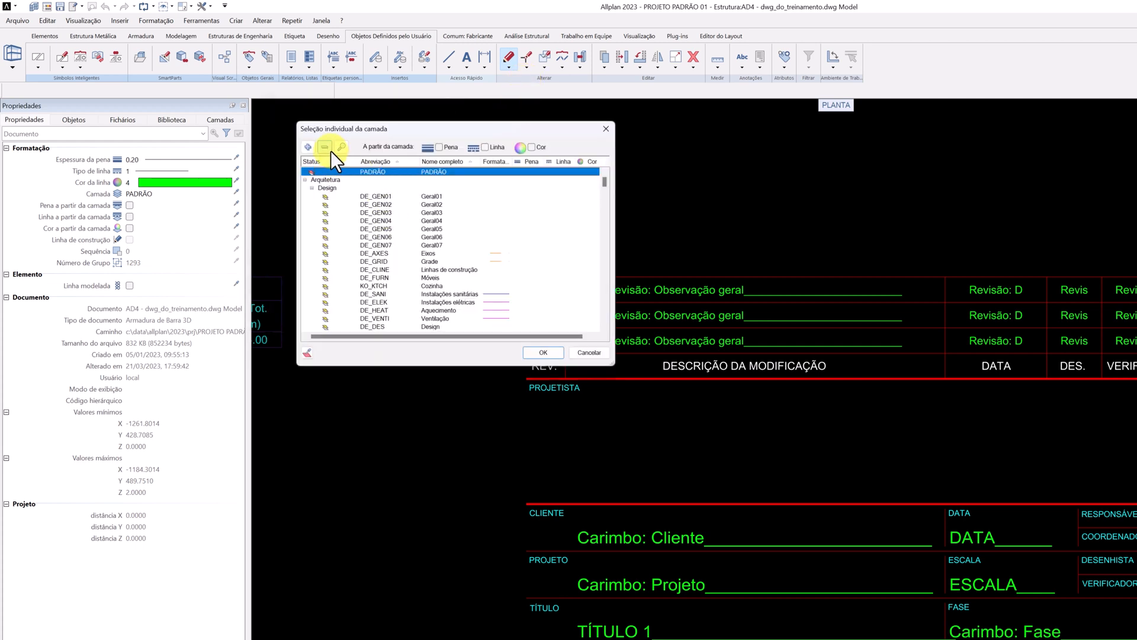
{"action": "left_click", "coordinate": [329, 149]}
{"action": "left_click", "coordinate": [304, 244]}
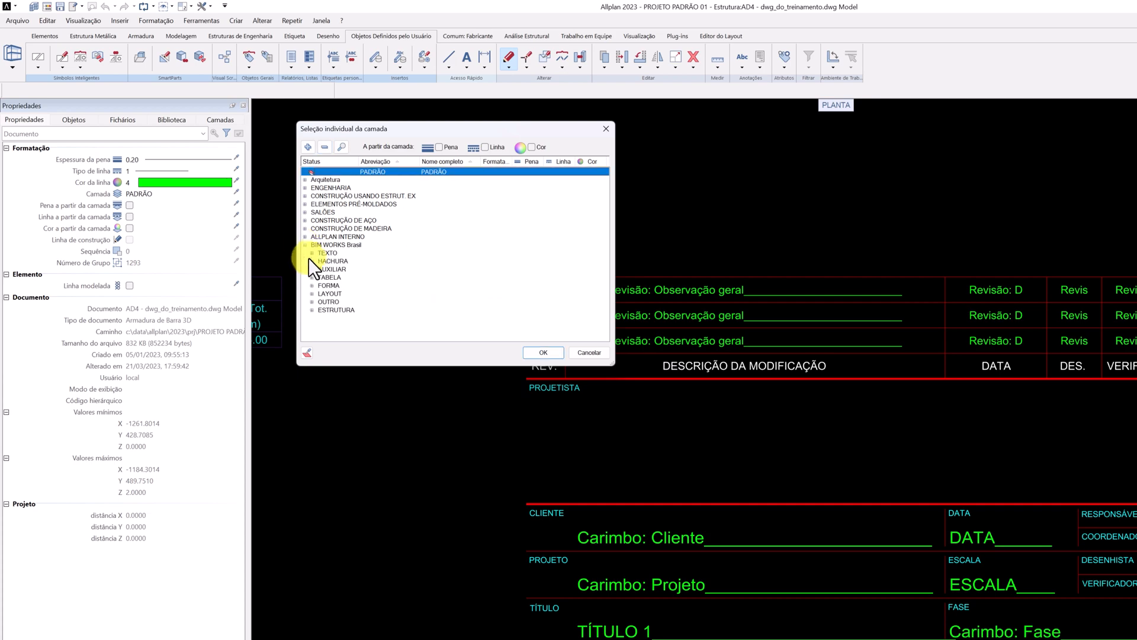
{"action": "left_click", "coordinate": [312, 293]}
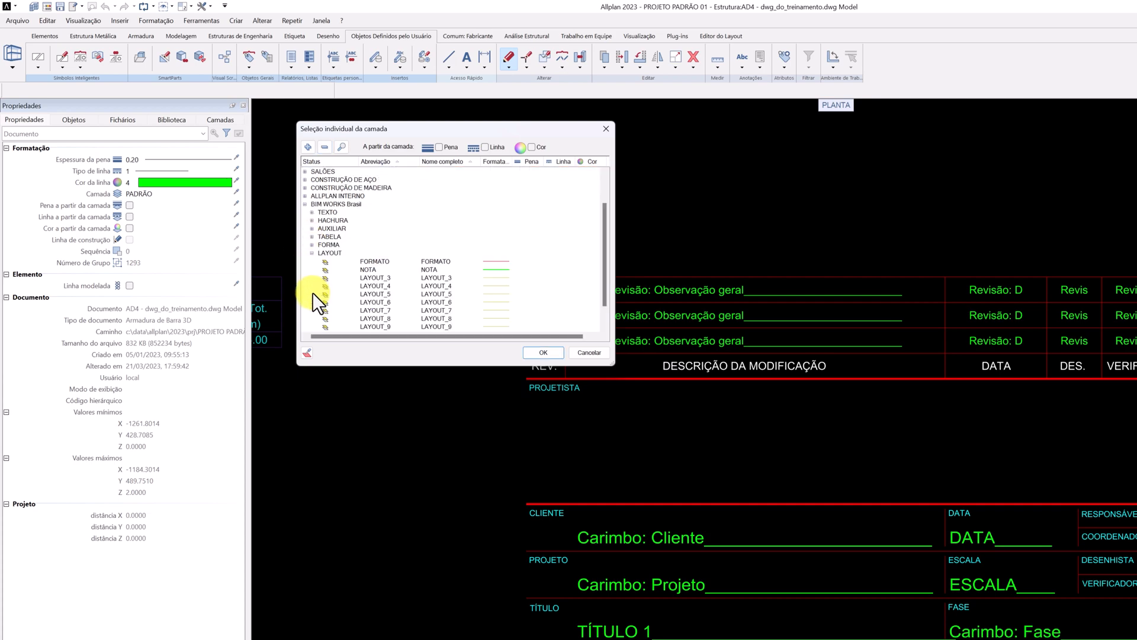
{"action": "double_click", "coordinate": [376, 262]}
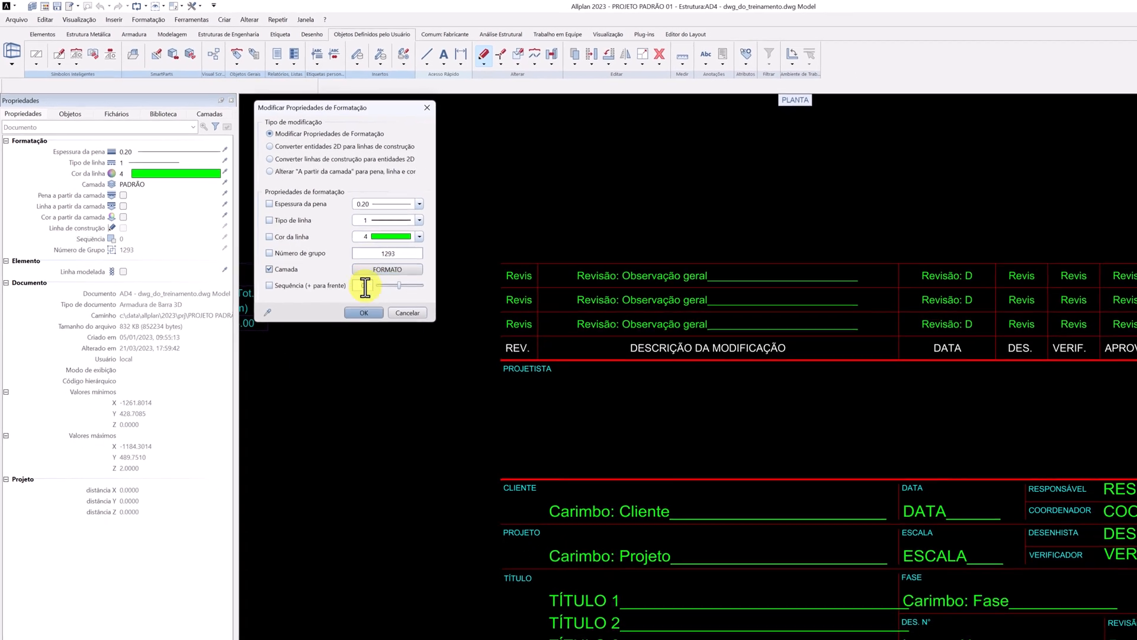
{"action": "left_click", "coordinate": [333, 284]}
{"action": "left_click_drag", "start_coordinate": [412, 203], "coordinate": [1088, 627]}
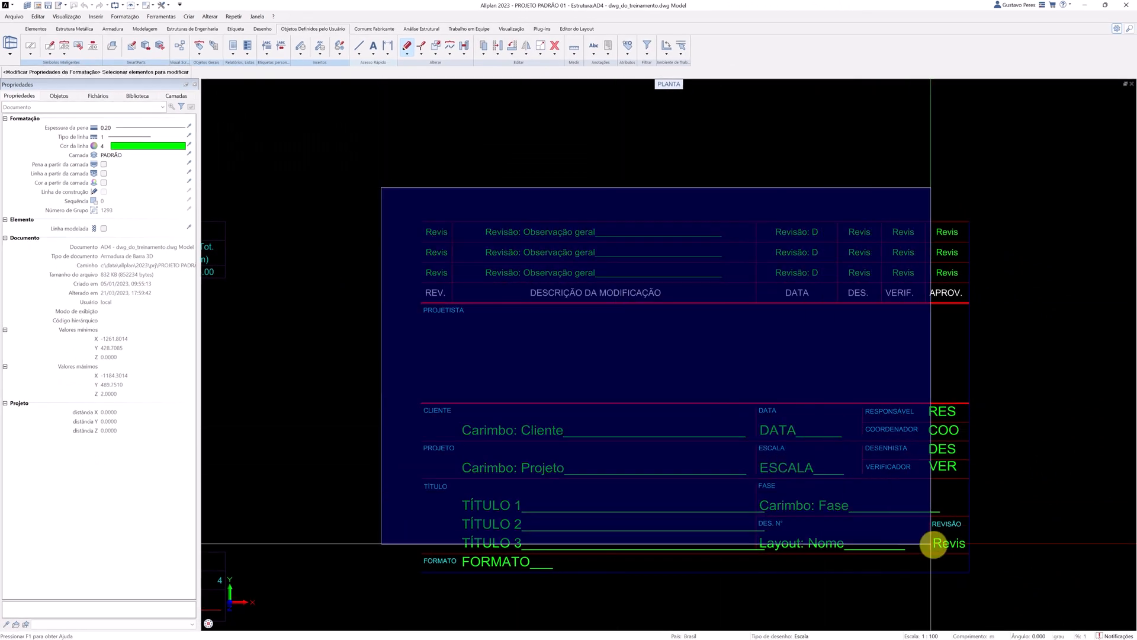
{"action": "left_click_drag", "start_coordinate": [1006, 581], "coordinate": [1007, 579]}
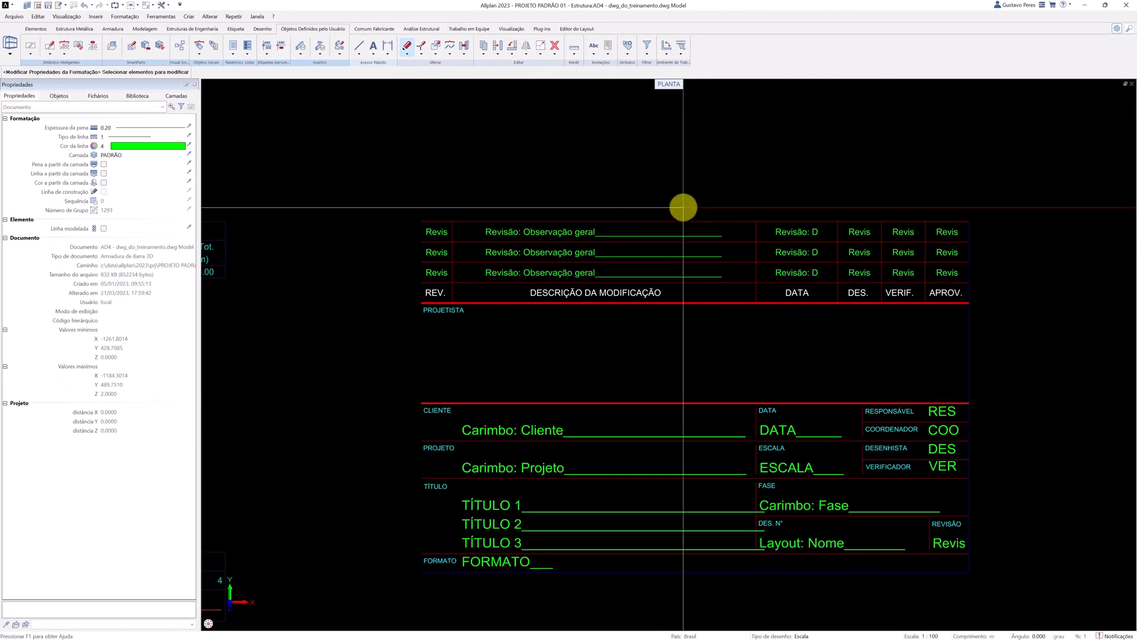
{"action": "key", "text": "Escape"}
Filter the title block elements by colour 6 and set their pen thickness to 0.10.
{"action": "key", "text": "shift+f"}
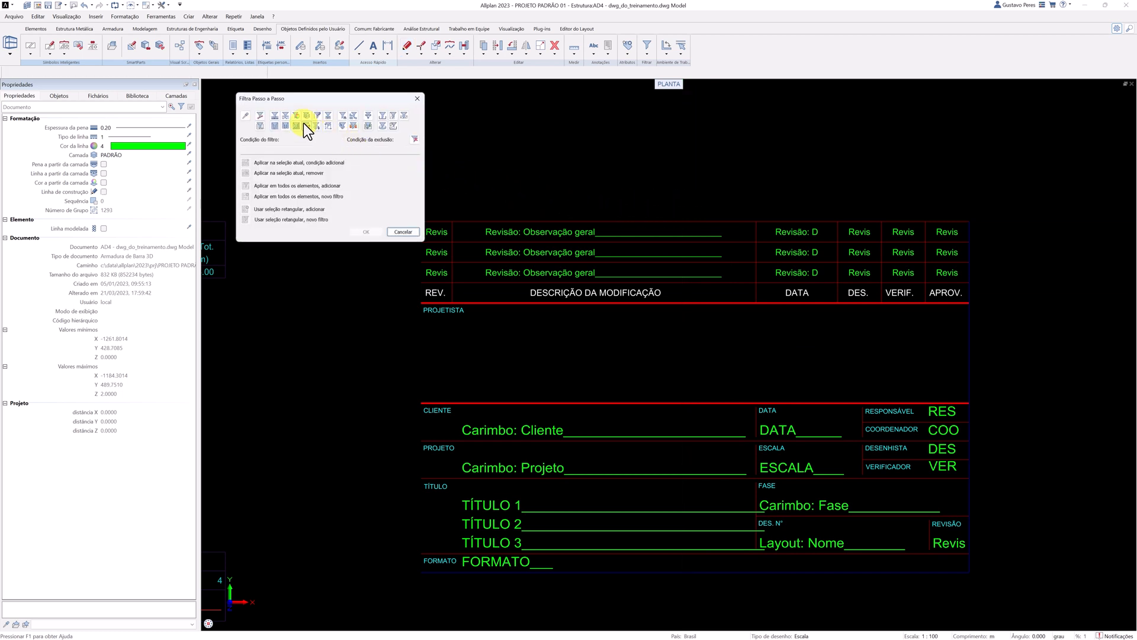
{"action": "left_click", "coordinate": [304, 122]}
{"action": "left_click", "coordinate": [314, 150]}
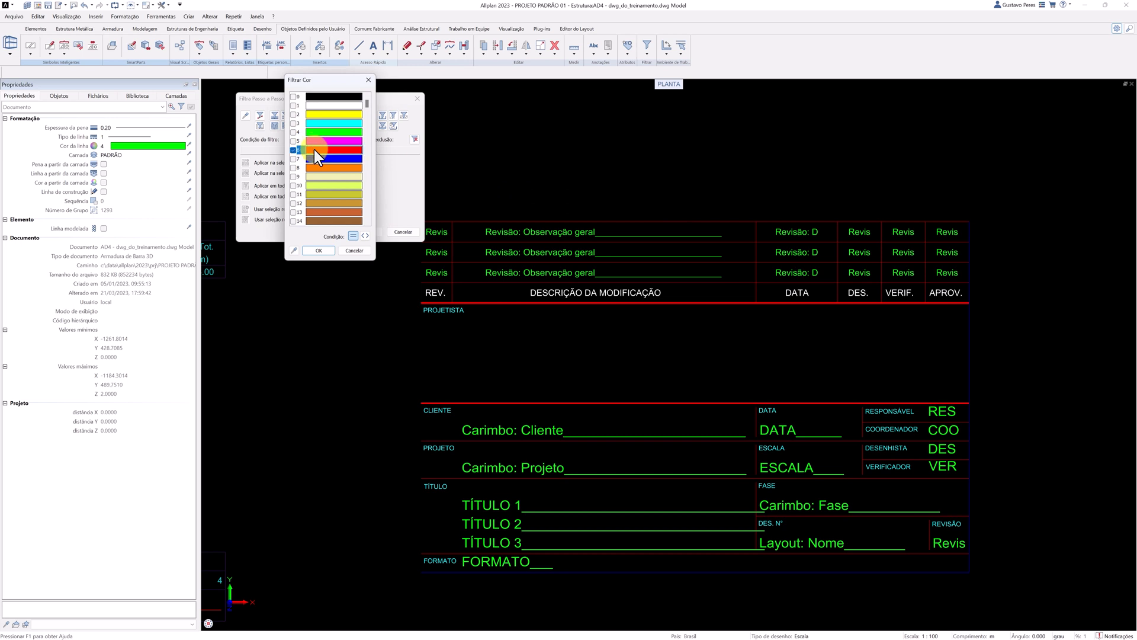
{"action": "left_click", "coordinate": [321, 251]}
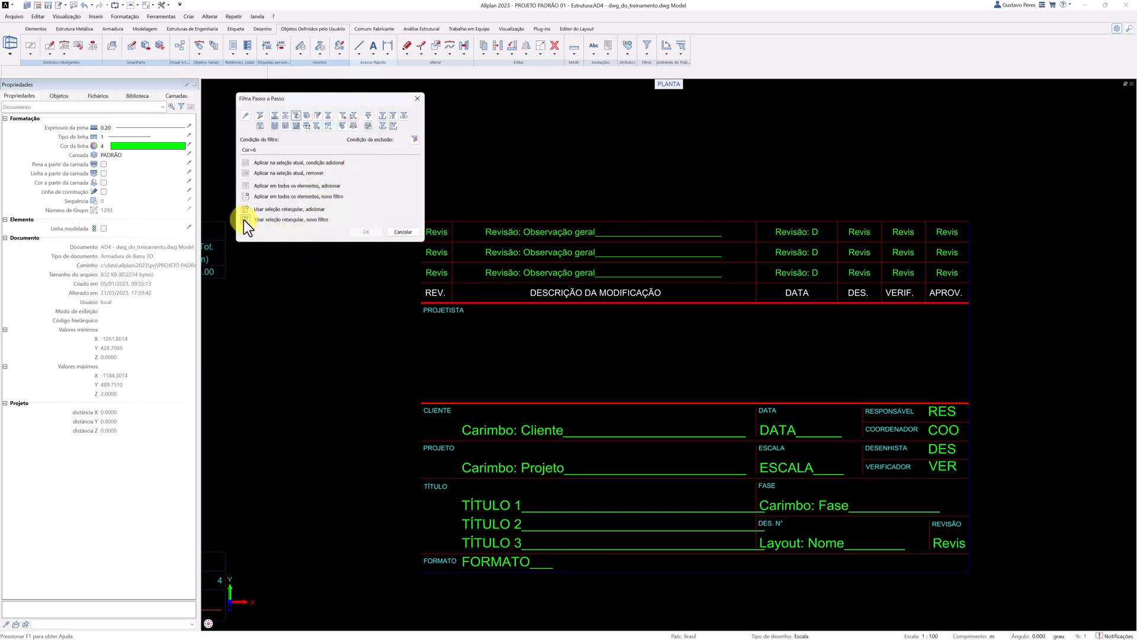
{"action": "left_click", "coordinate": [244, 219]}
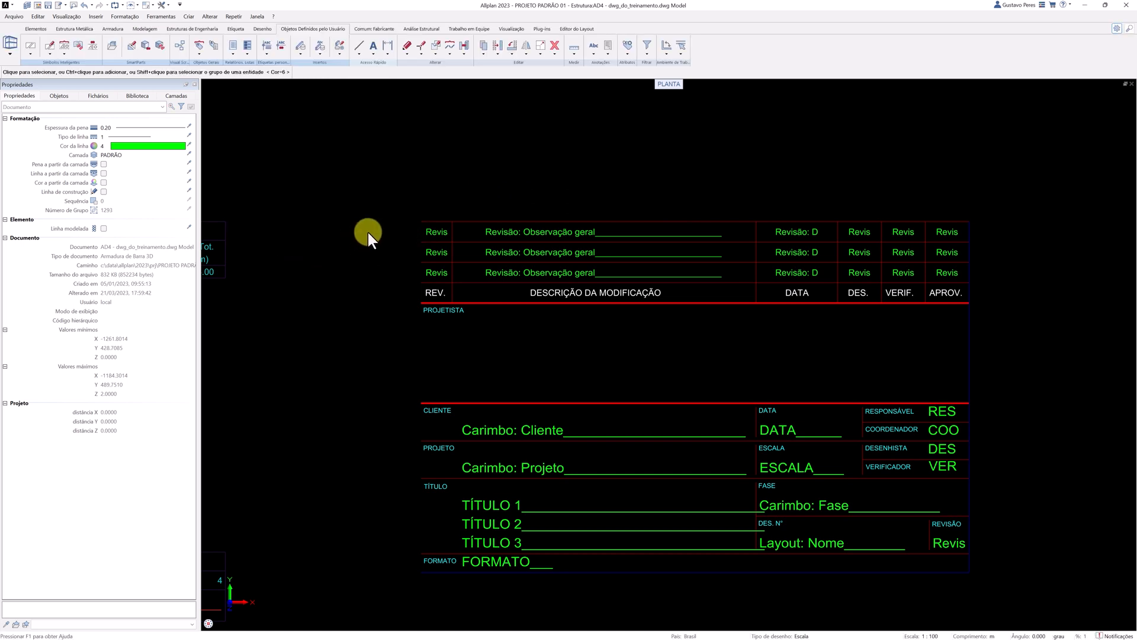
{"action": "left_click", "coordinate": [368, 199]}
{"action": "left_click", "coordinate": [995, 589]}
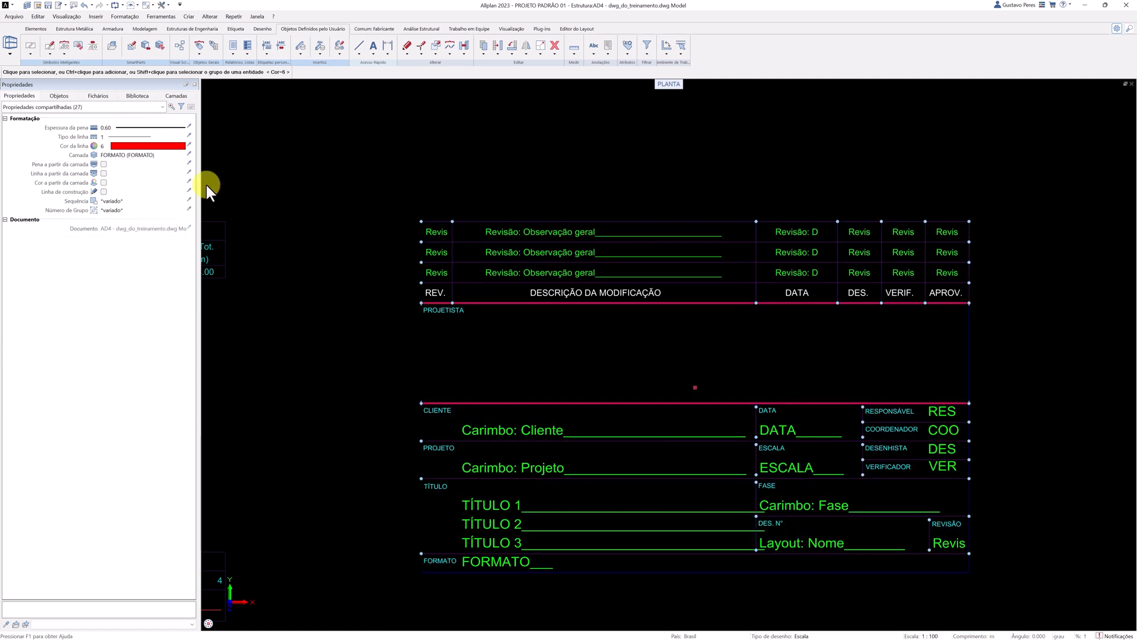
{"action": "left_click", "coordinate": [158, 128]}
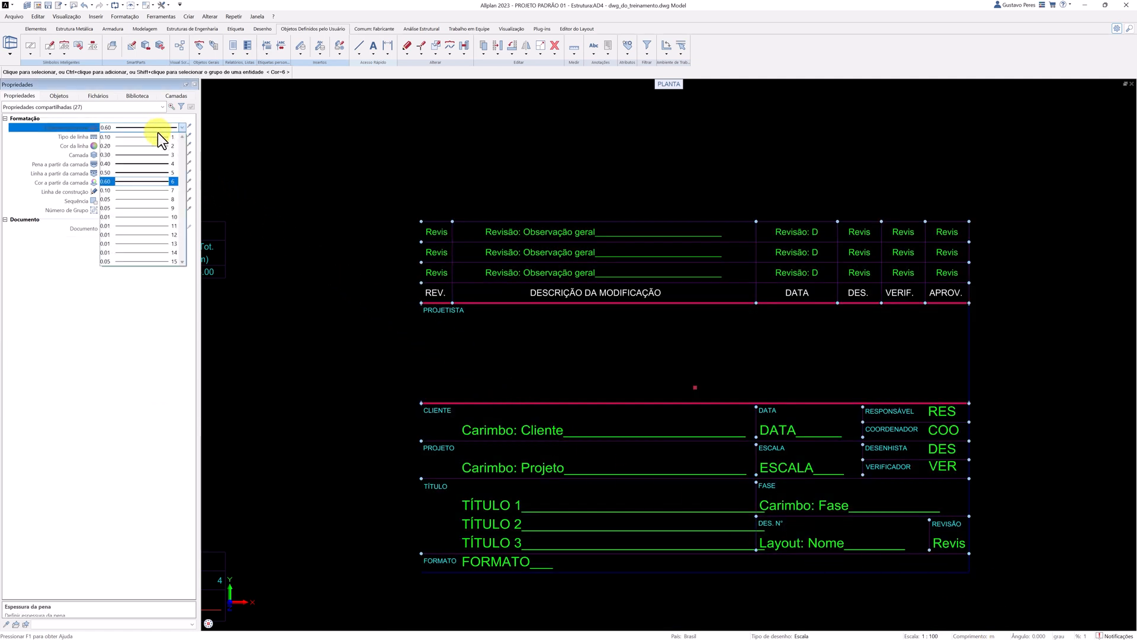
{"action": "left_click", "coordinate": [157, 135]}
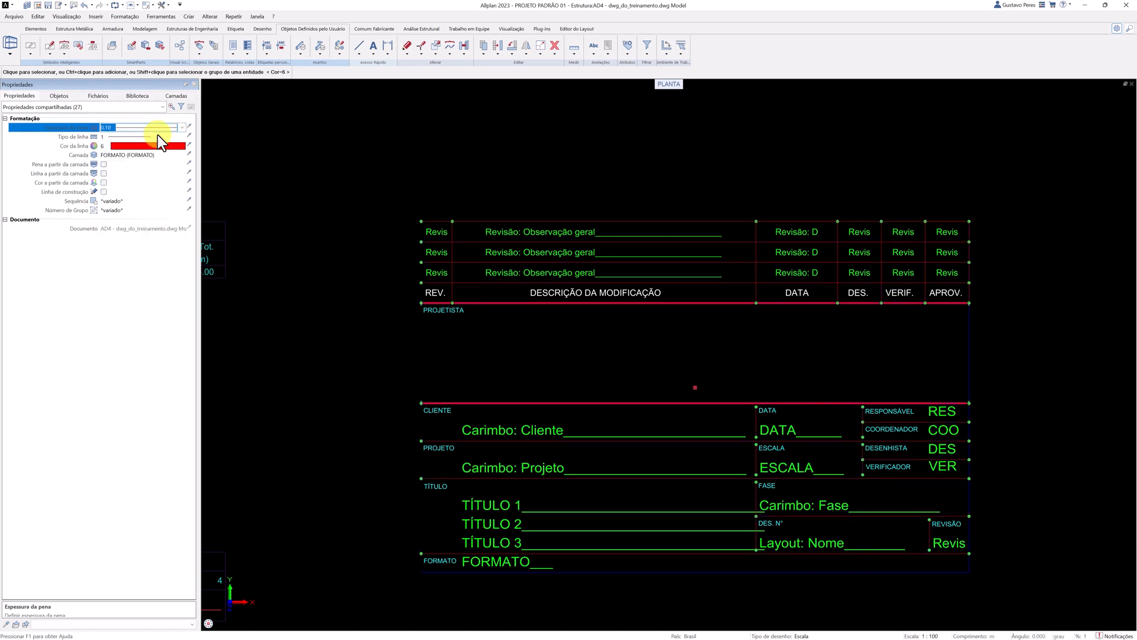
{"action": "key", "text": "Escape"}
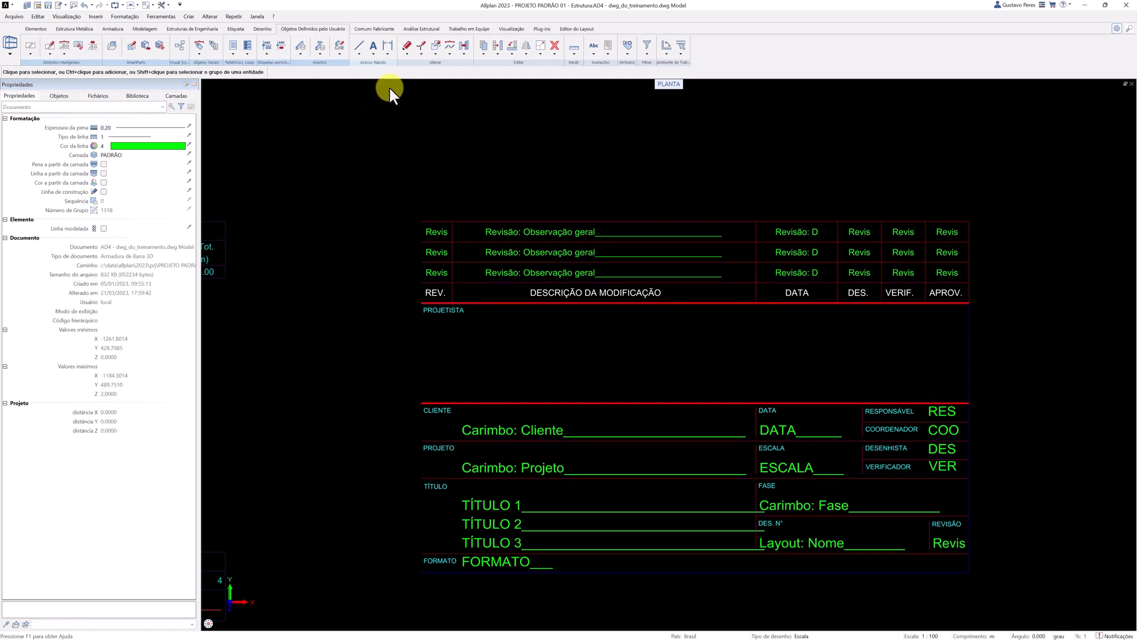
Modify the format properties of the title block's colour 4 elements to a 0.30 pen thickness, using the step-by-step colour filter.
{"action": "left_click", "coordinate": [407, 52]}
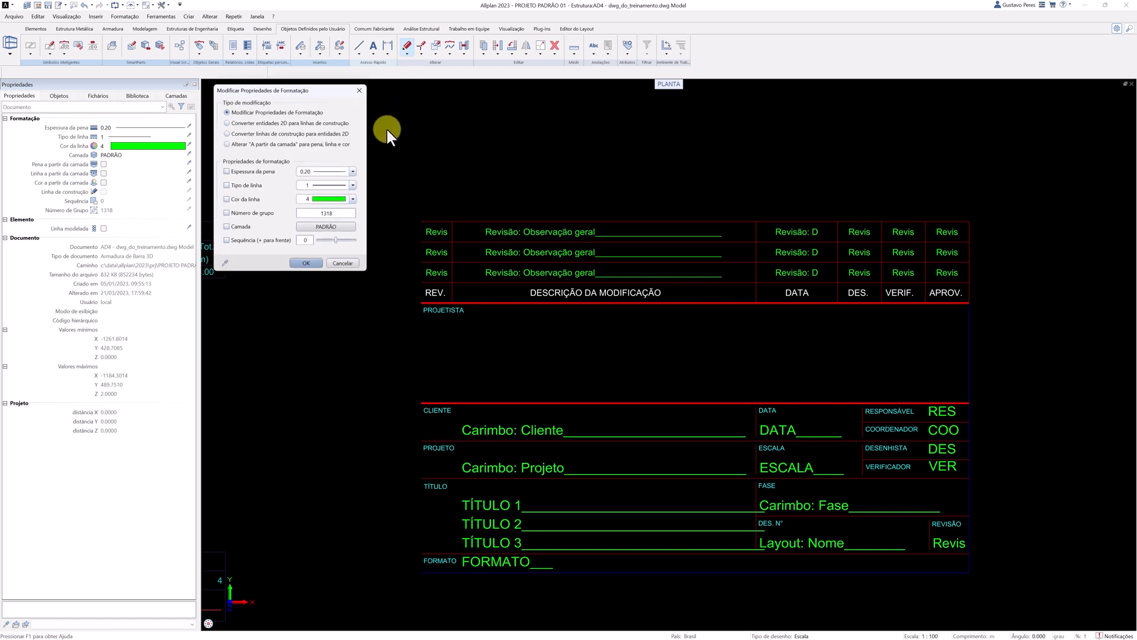
{"action": "left_click", "coordinate": [332, 172]}
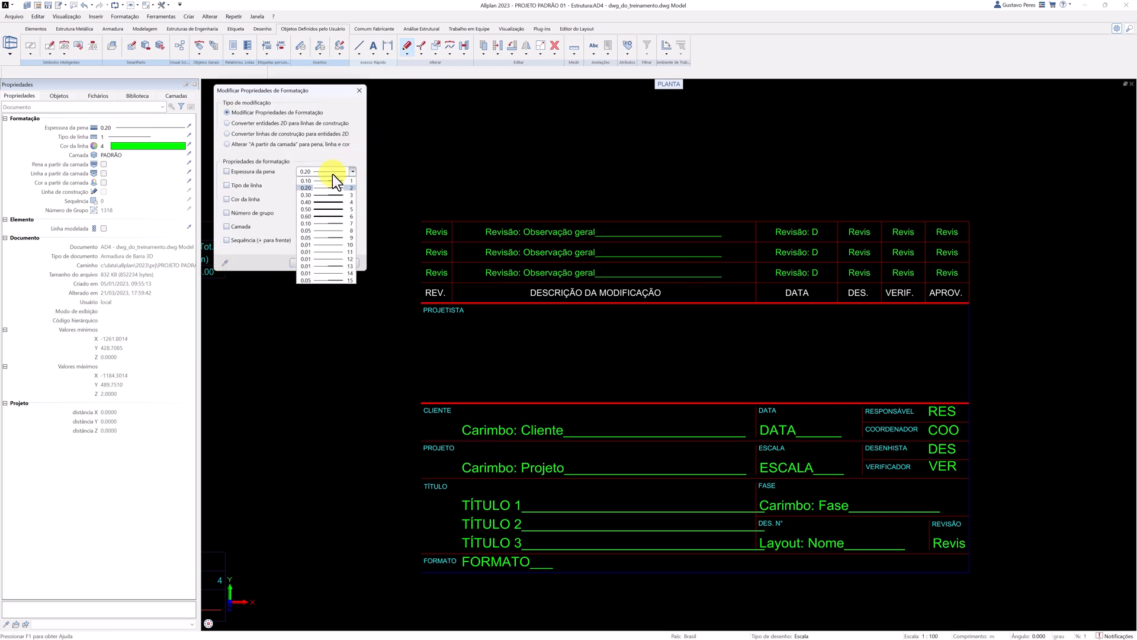
{"action": "left_click", "coordinate": [339, 195]}
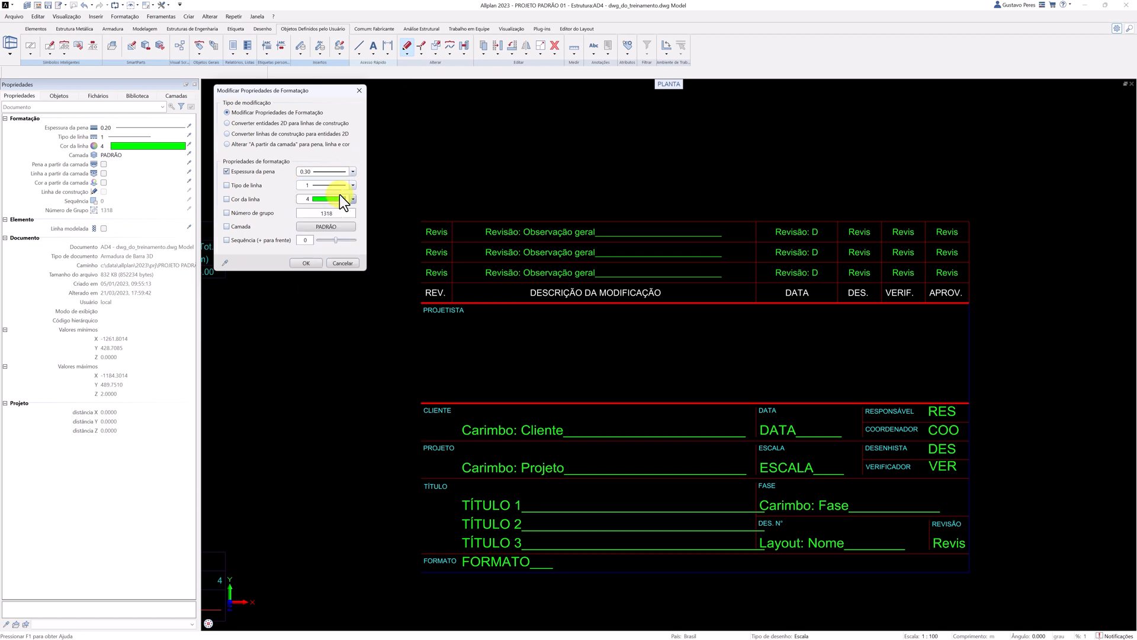
{"action": "left_click", "coordinate": [303, 263]}
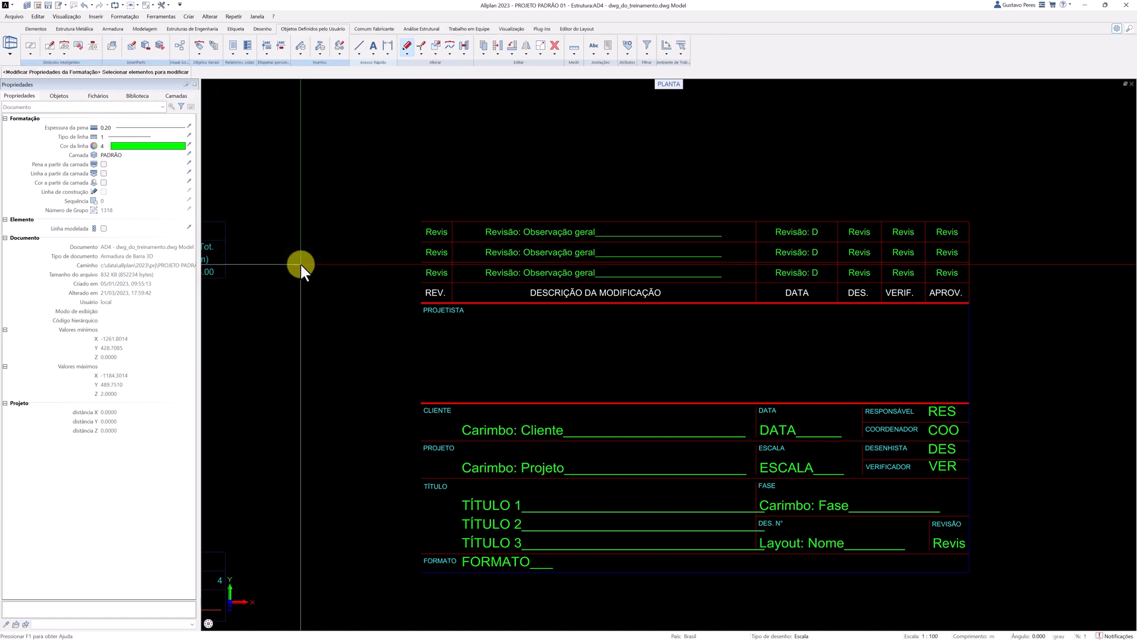
{"action": "key", "text": "f"}
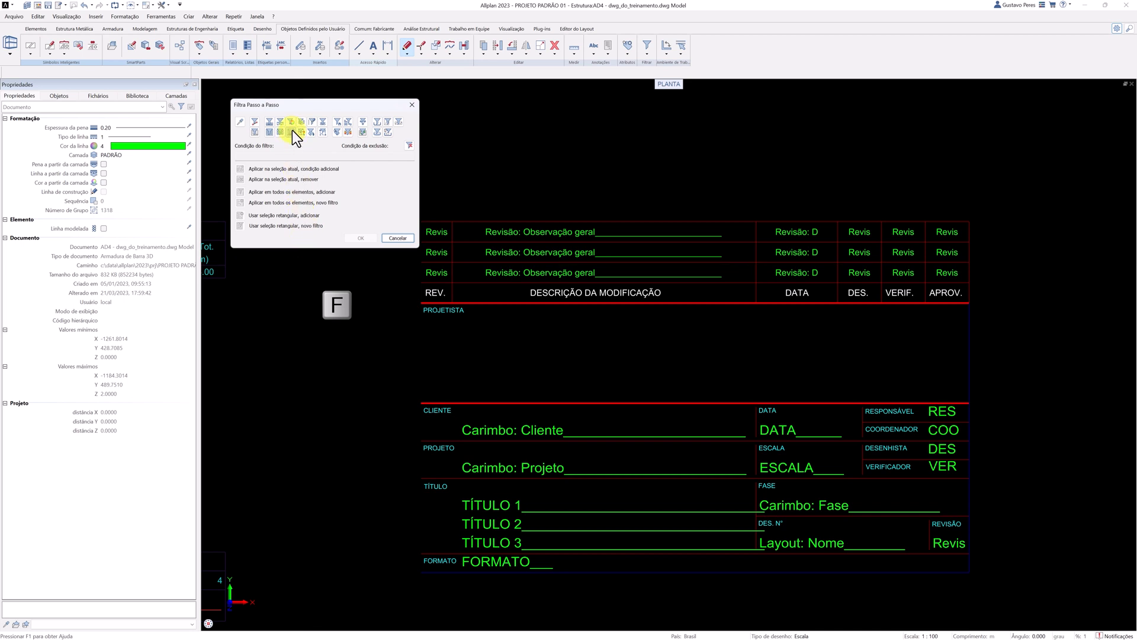
{"action": "left_click", "coordinate": [292, 123]}
{"action": "left_click", "coordinate": [304, 139]}
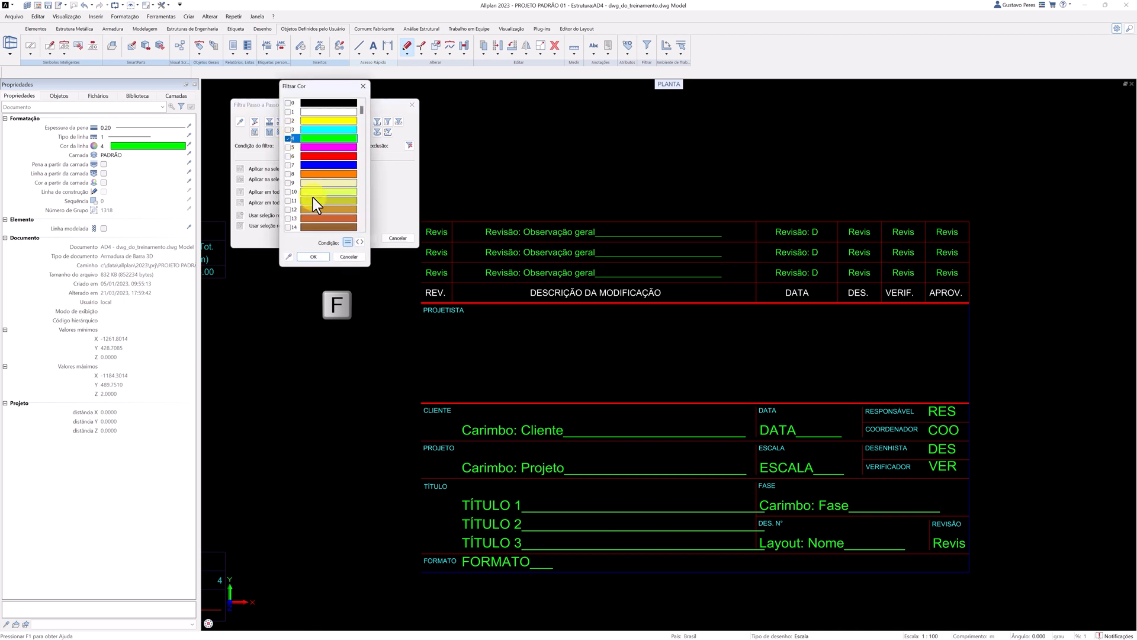
{"action": "left_click", "coordinate": [312, 257]}
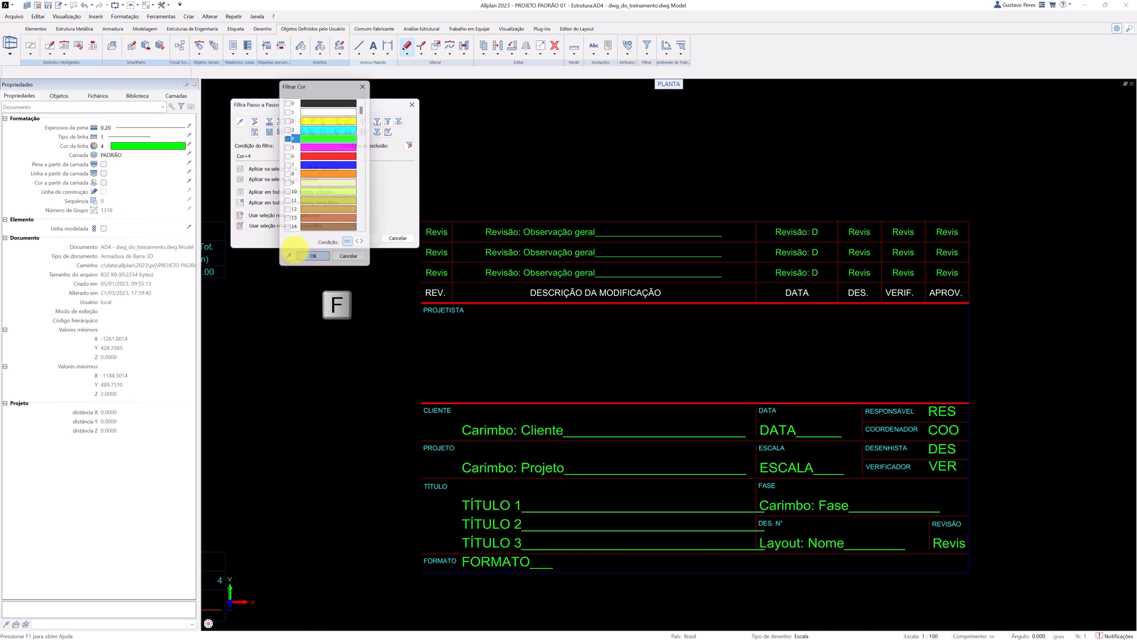
{"action": "left_click", "coordinate": [240, 225]}
{"action": "left_click_drag", "start_coordinate": [354, 181], "coordinate": [984, 609]}
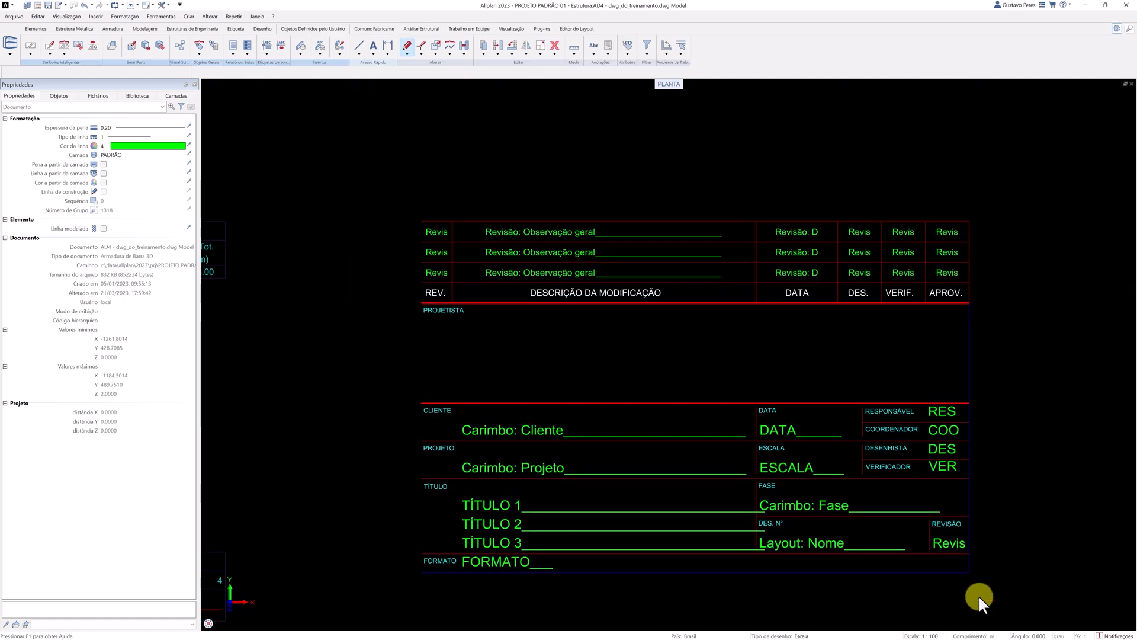
Set the pen thickness of the title block's two blue outer border lines to 0.50.
{"action": "left_click_drag", "start_coordinate": [960, 570], "coordinate": [959, 568]}
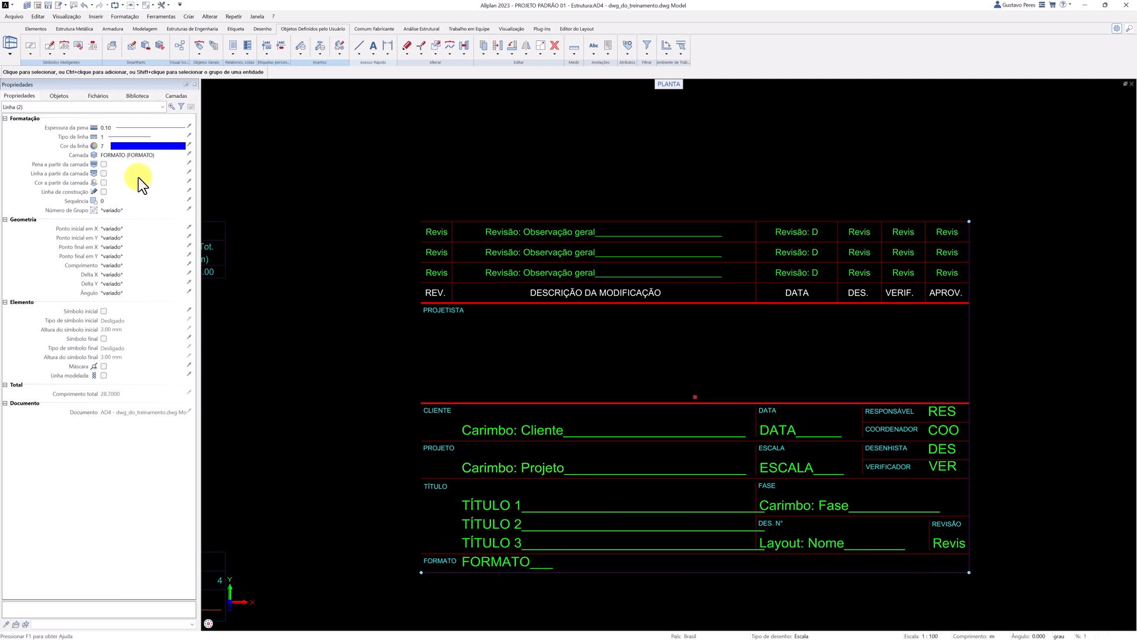
{"action": "left_click", "coordinate": [119, 128]}
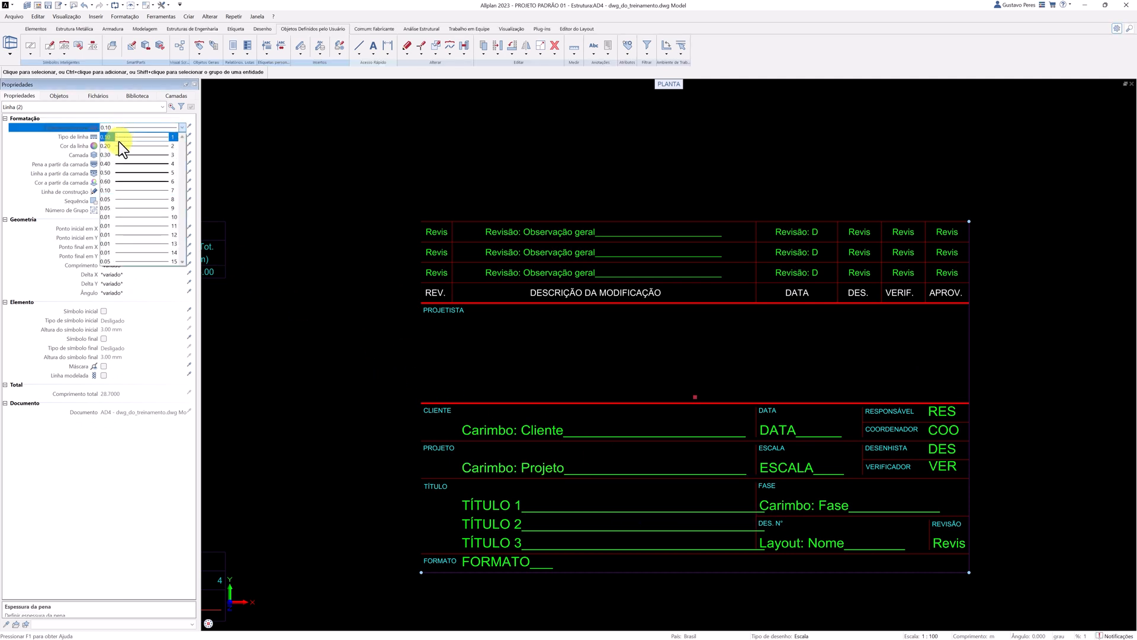
{"action": "left_click", "coordinate": [117, 173]}
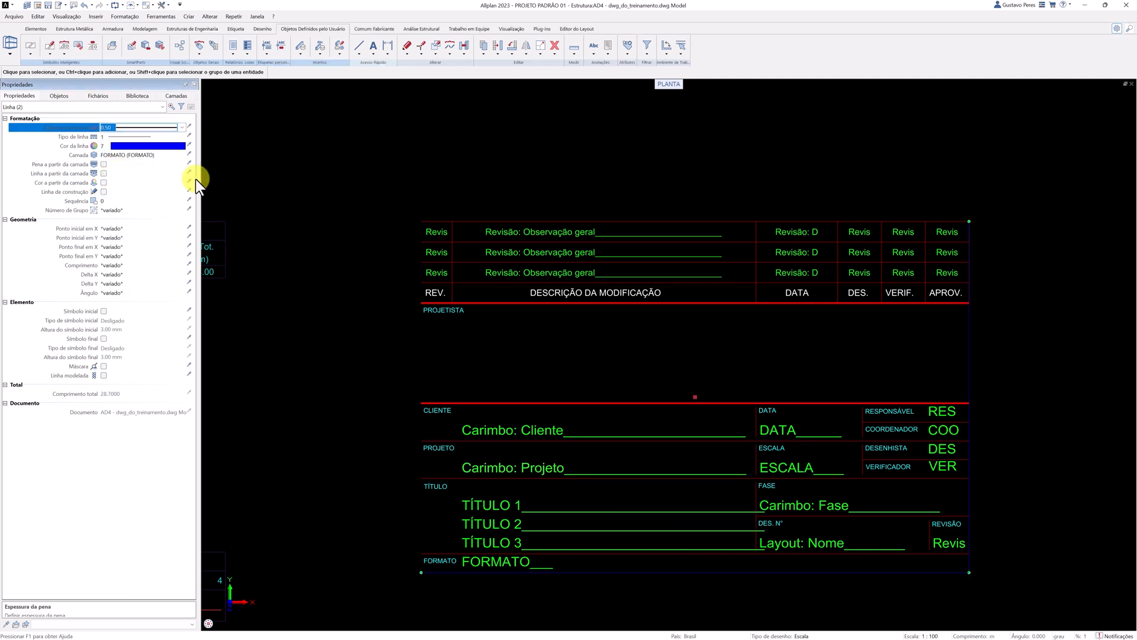
{"action": "key", "text": "Escape"}
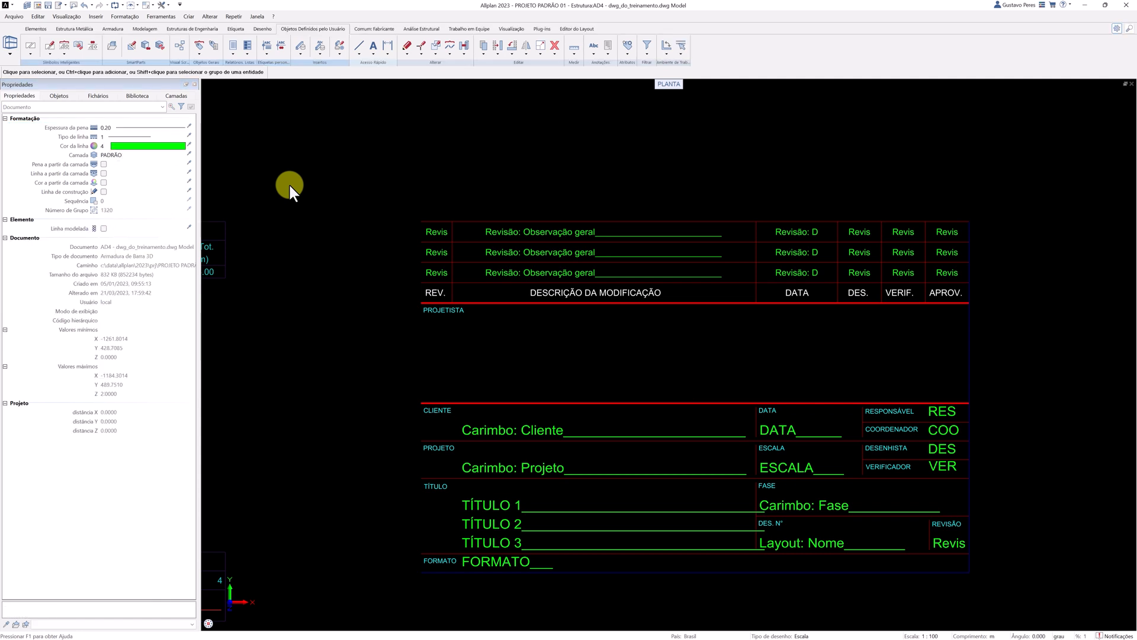
Check the client label's text parameters, and set the text aspect ratio to 1 for all texts in the title block.
{"action": "double_click", "coordinate": [494, 424]}
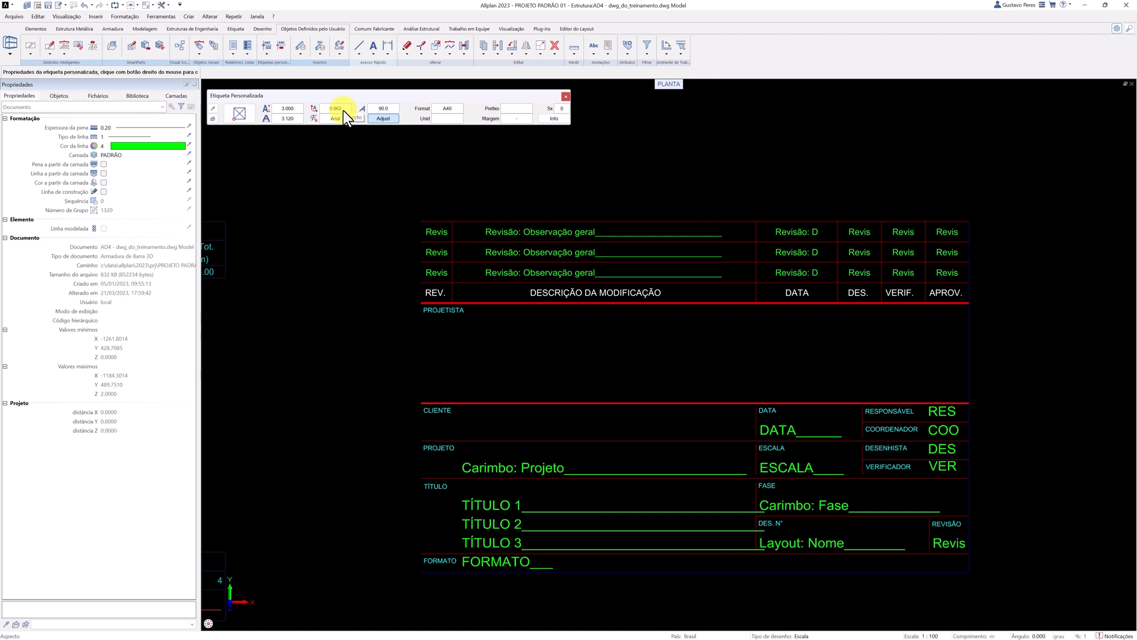
{"action": "key", "text": "Escape"}
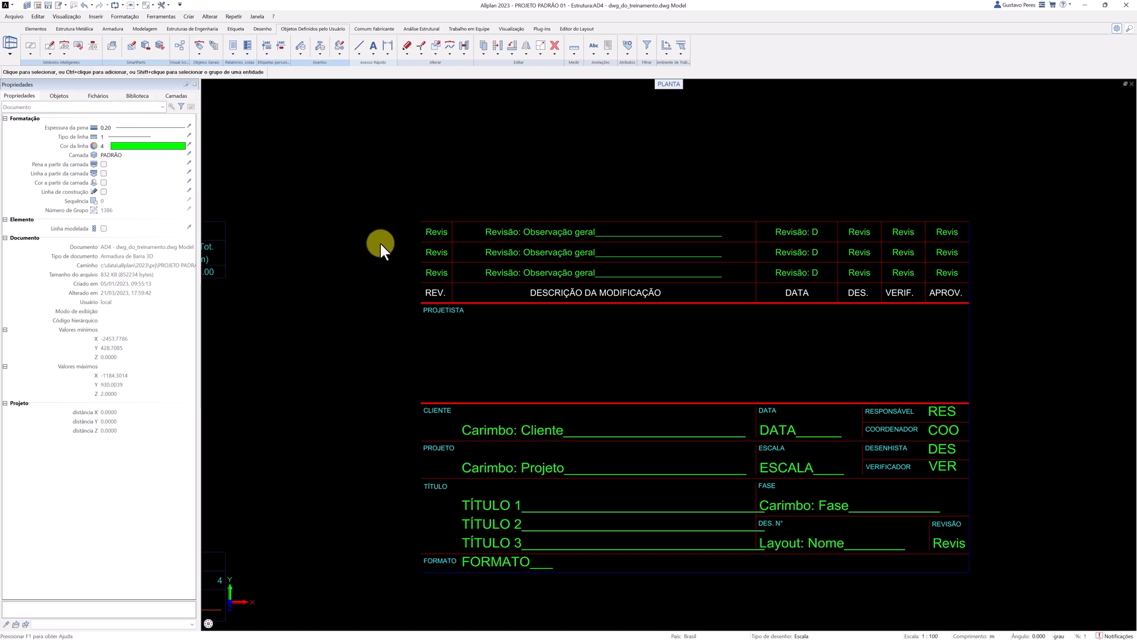
{"action": "right_click", "coordinate": [429, 293]}
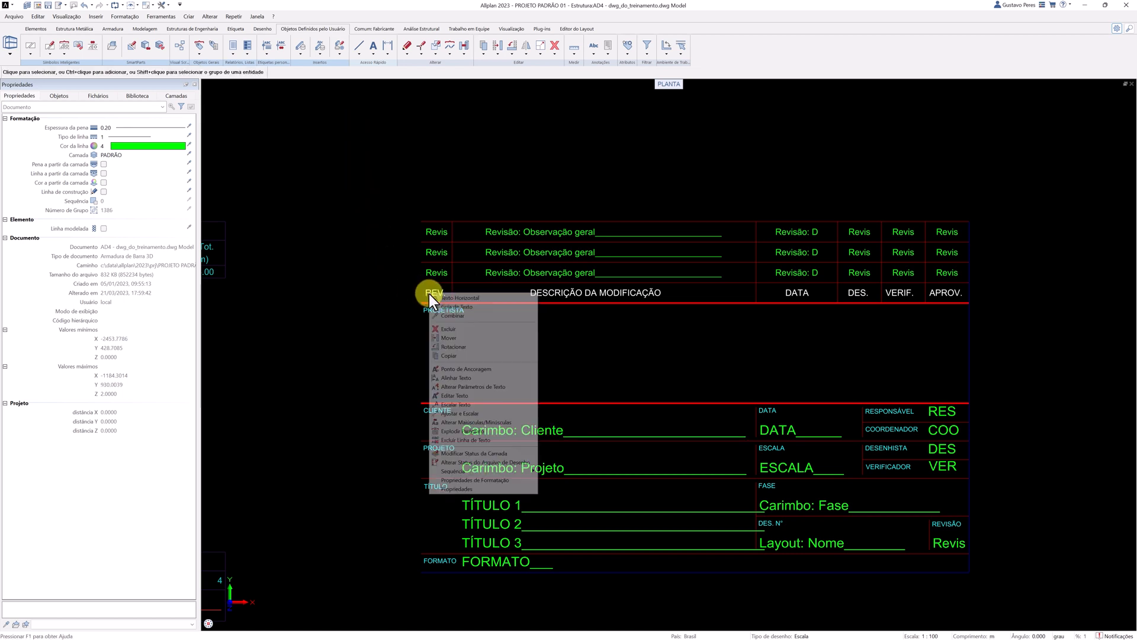
{"action": "left_click", "coordinate": [486, 387]}
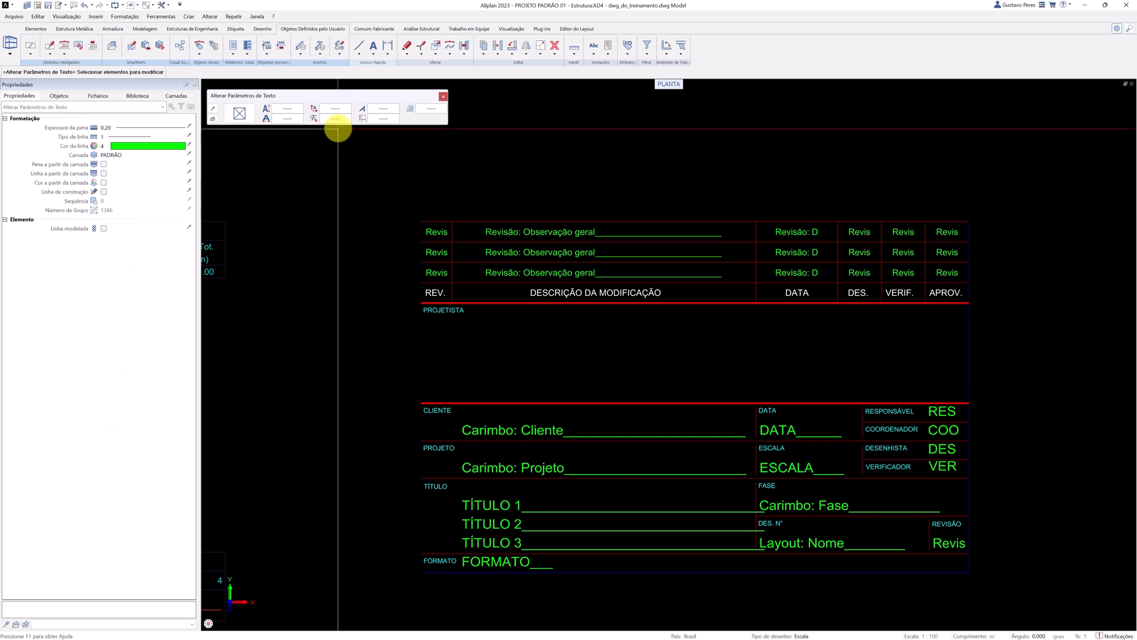
{"action": "left_click", "coordinate": [334, 110]}
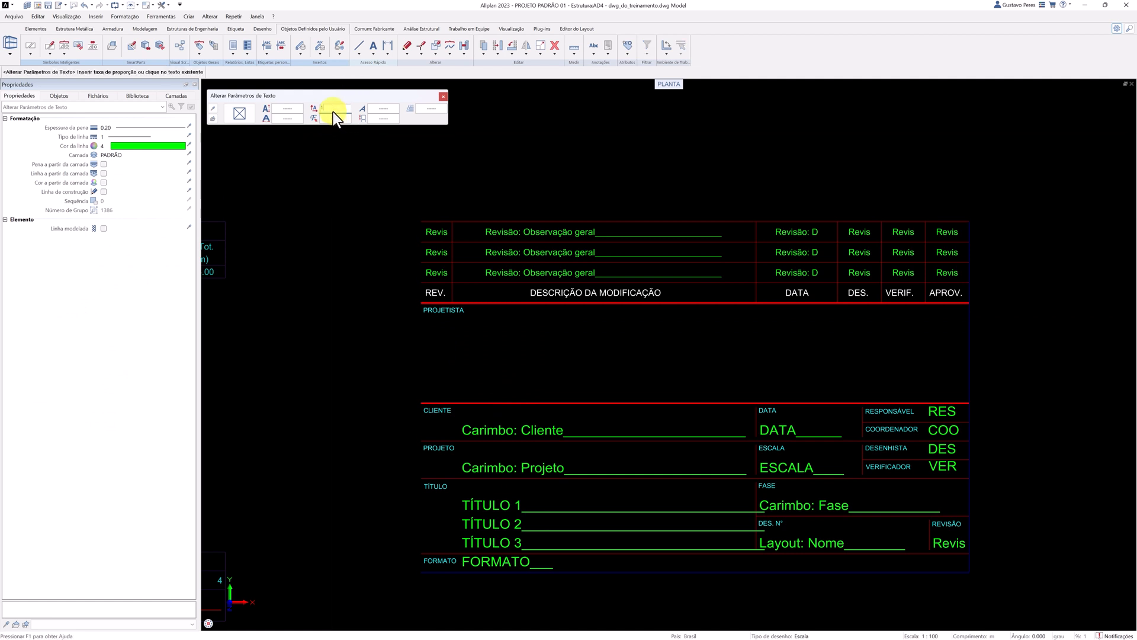
{"action": "type", "text": "1"}
{"action": "key", "text": "Return"}
{"action": "left_click_drag", "start_coordinate": [379, 166], "coordinate": [988, 595]}
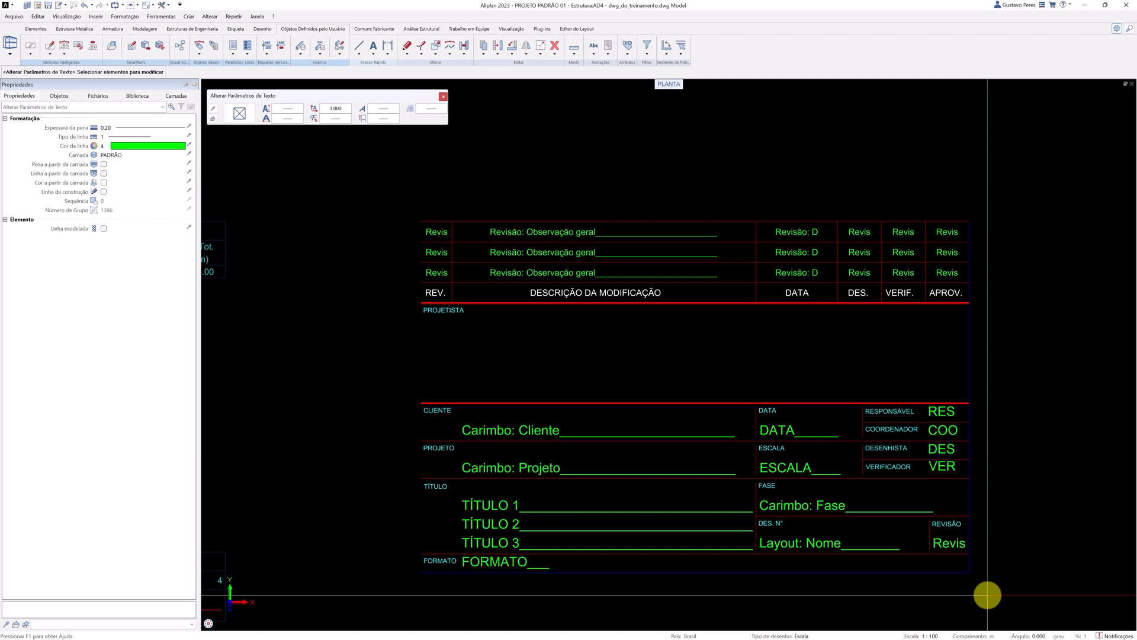
{"action": "key", "text": "Escape"}
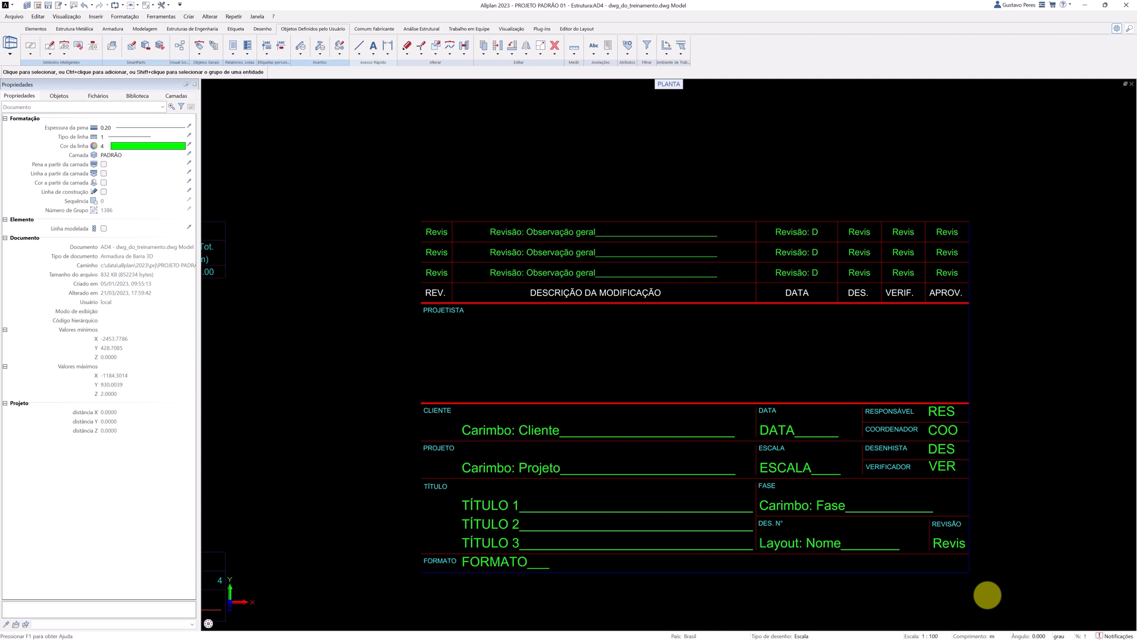
Enable constant size in layout for all custom labels in the title block, after checking the same setting on its plain texts.
{"action": "left_click_drag", "start_coordinate": [987, 594], "coordinate": [341, 214]}
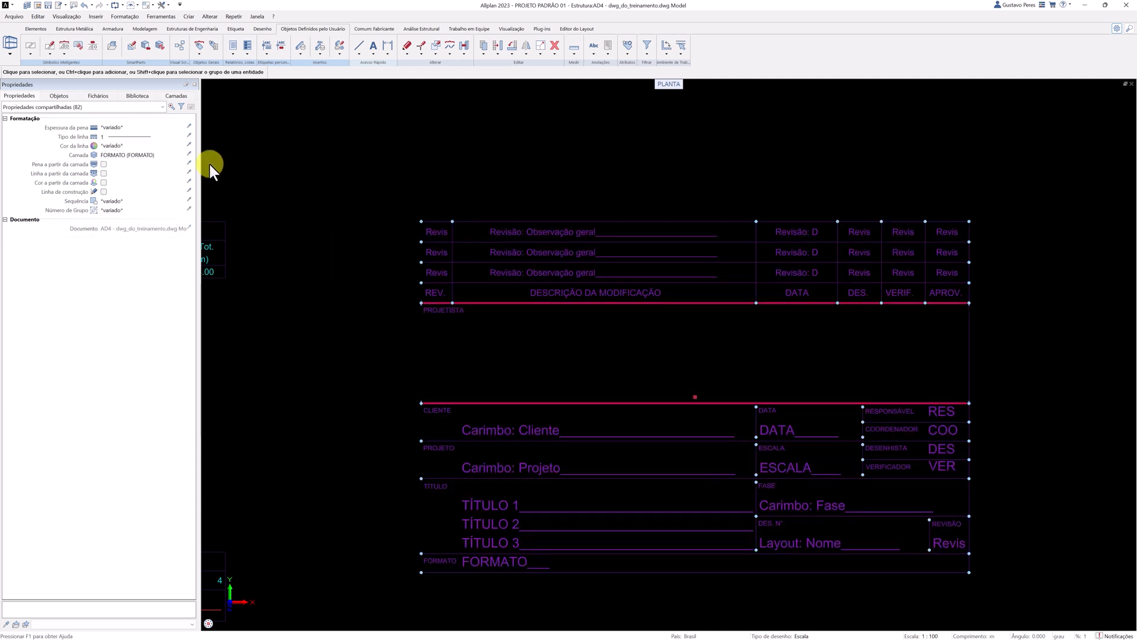
{"action": "left_click", "coordinate": [126, 108]}
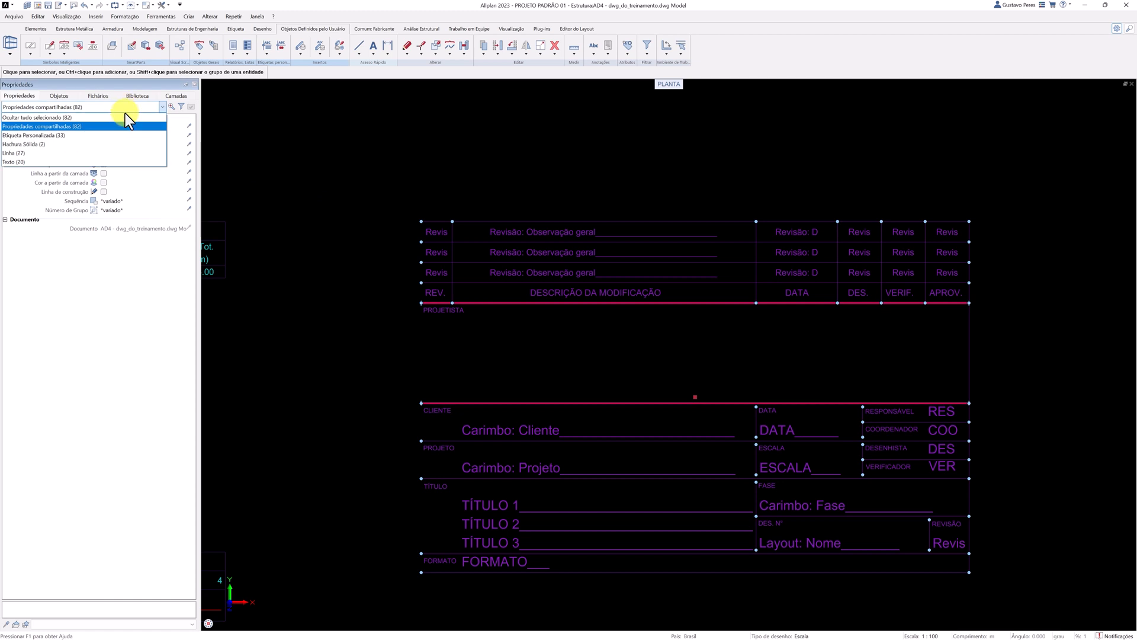
{"action": "left_click", "coordinate": [119, 161]}
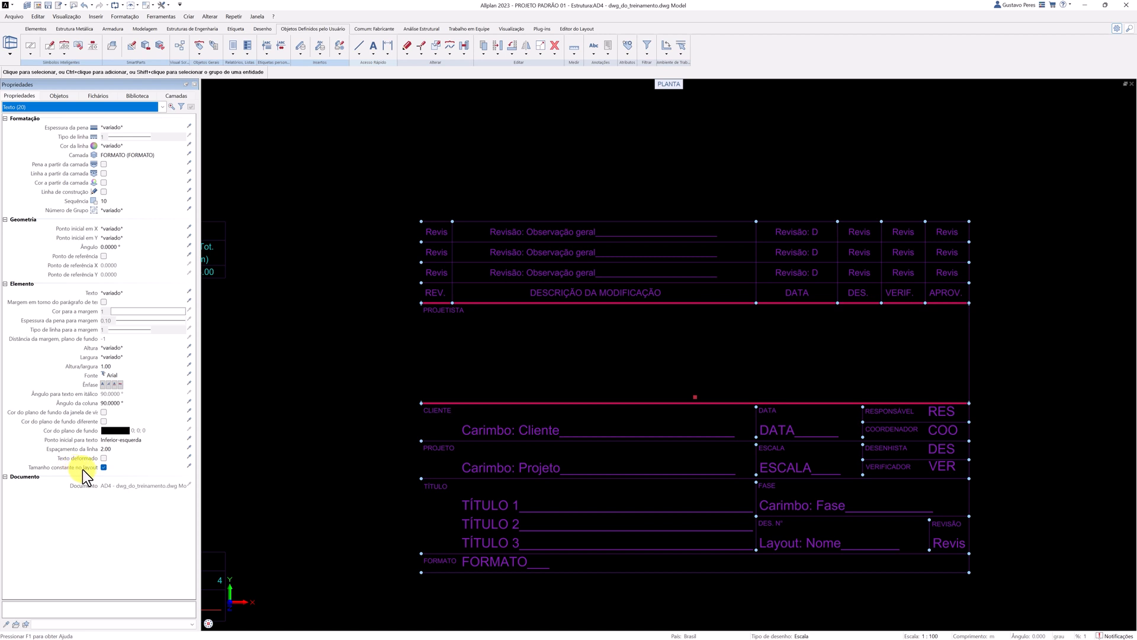
{"action": "left_click", "coordinate": [123, 109]}
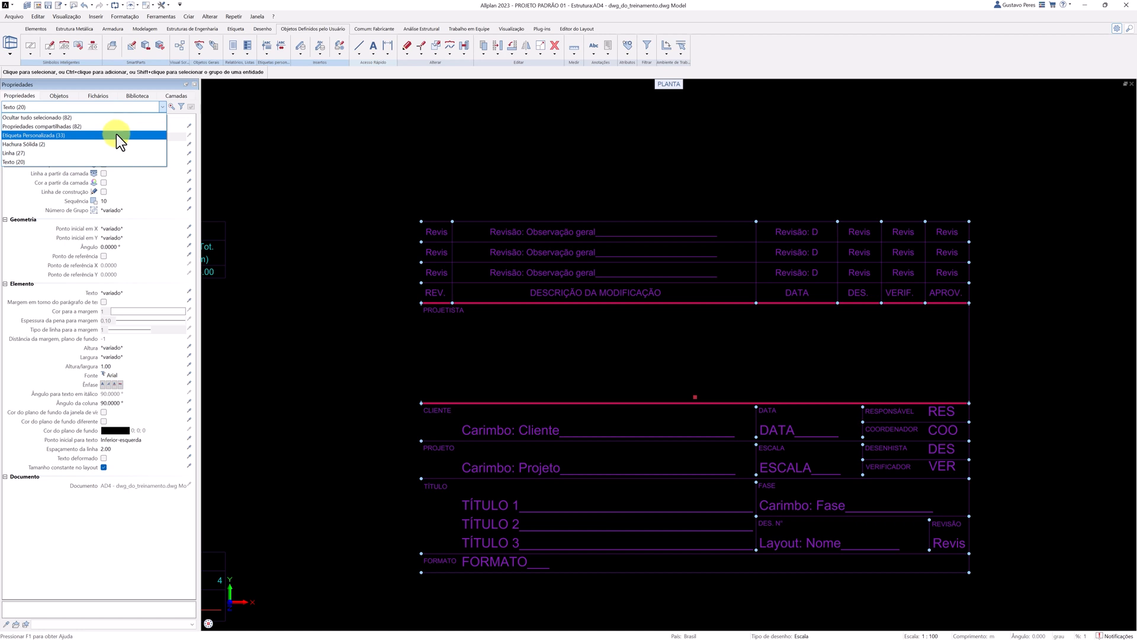
{"action": "left_click", "coordinate": [116, 135]}
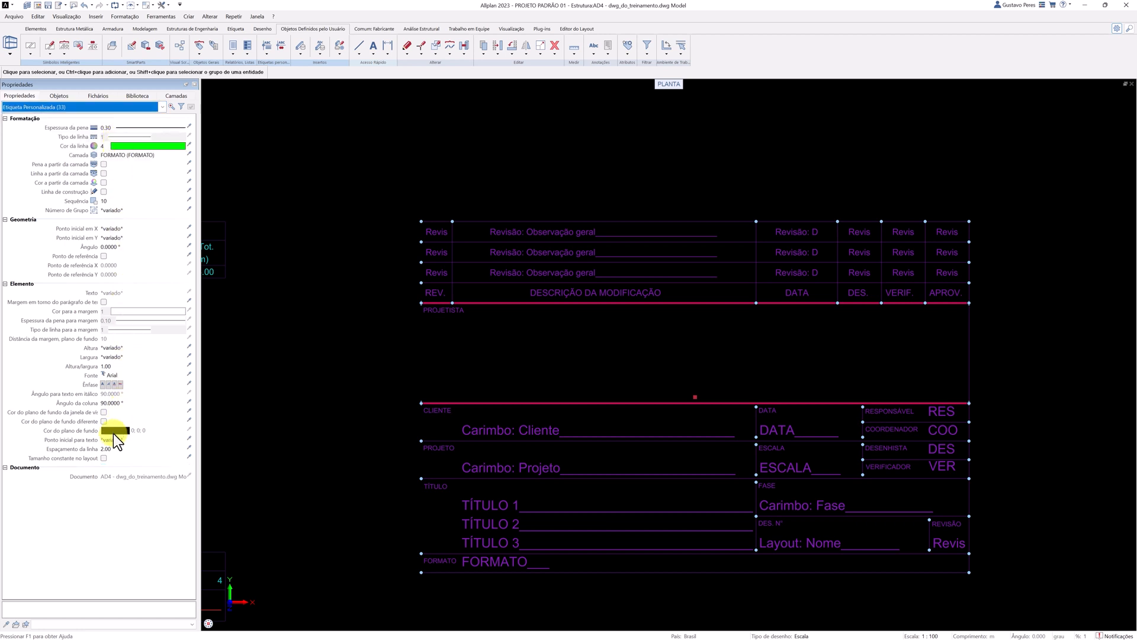
{"action": "left_click", "coordinate": [104, 458]}
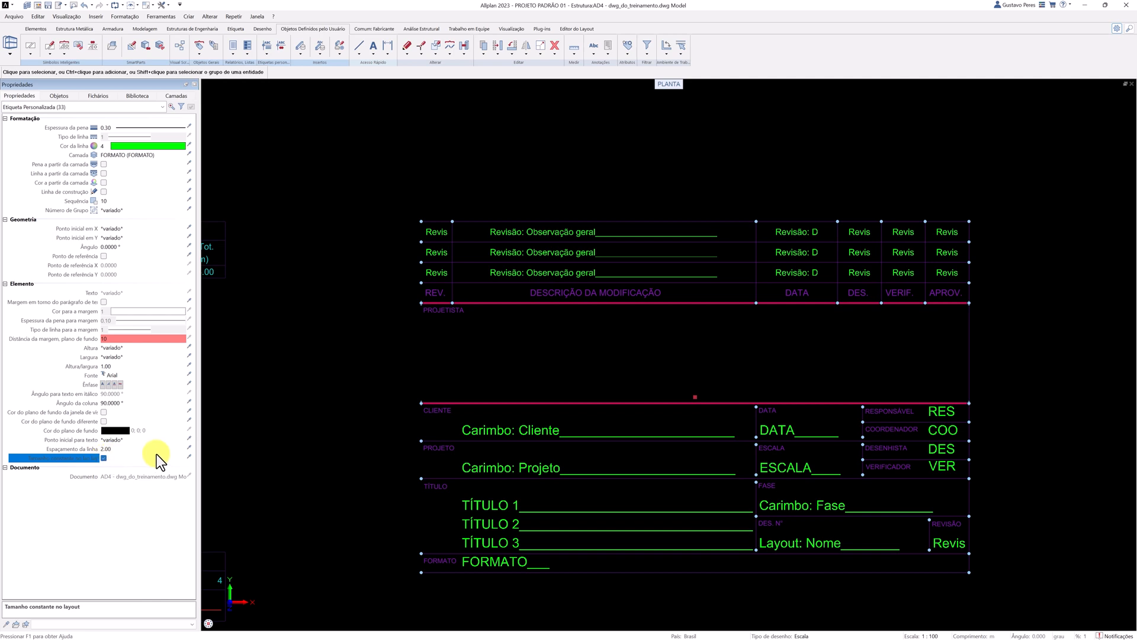
{"action": "left_click", "coordinate": [251, 403]}
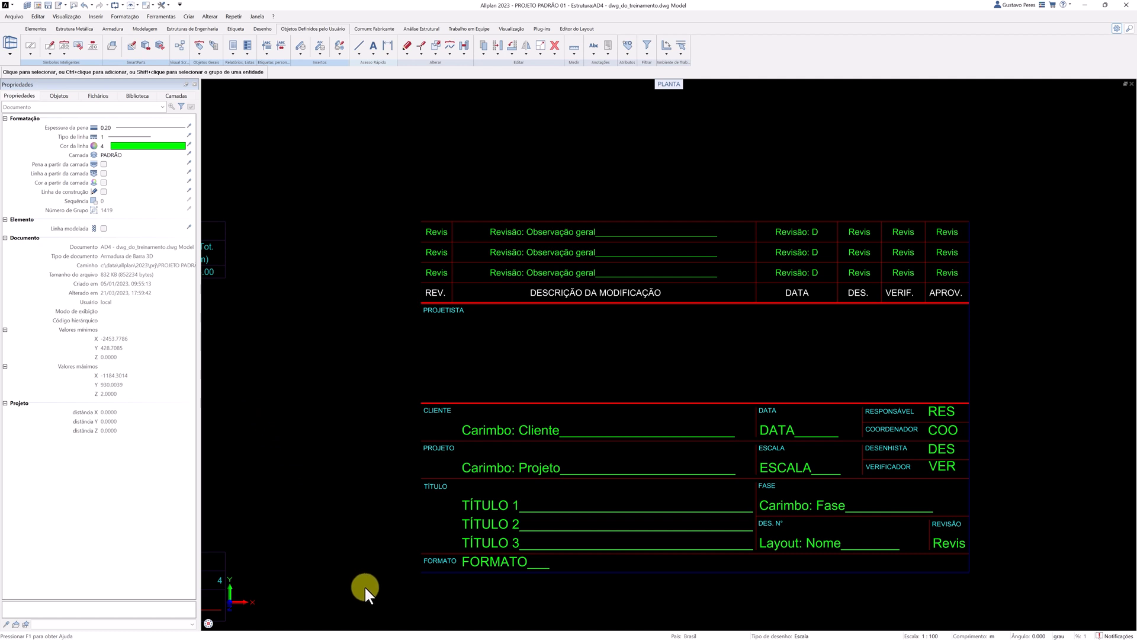
Check the length of the title block's bottom border line and set the drawing scale to 1:1.
{"action": "left_click", "coordinate": [626, 576]}
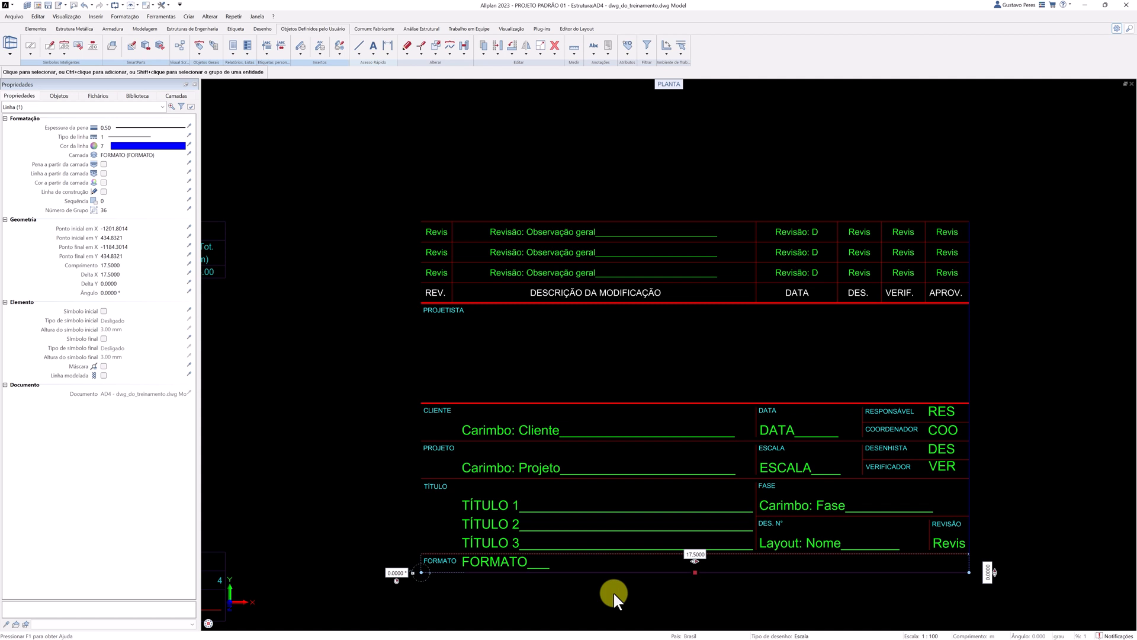
{"action": "key", "text": "Escape"}
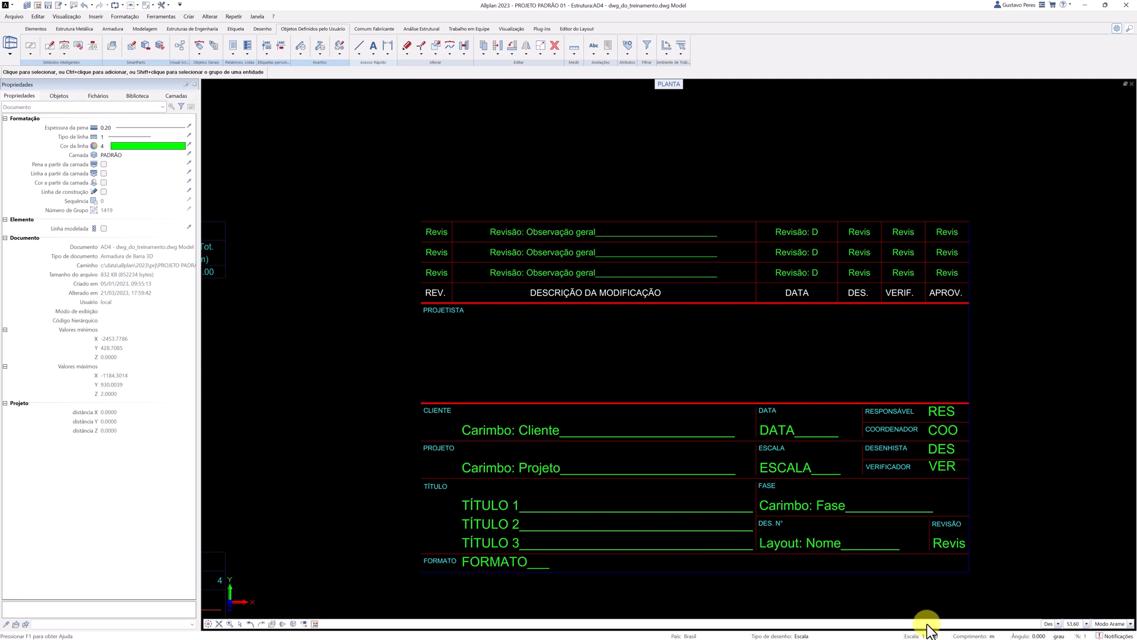
{"action": "left_click", "coordinate": [931, 636]}
{"action": "left_click", "coordinate": [939, 493]}
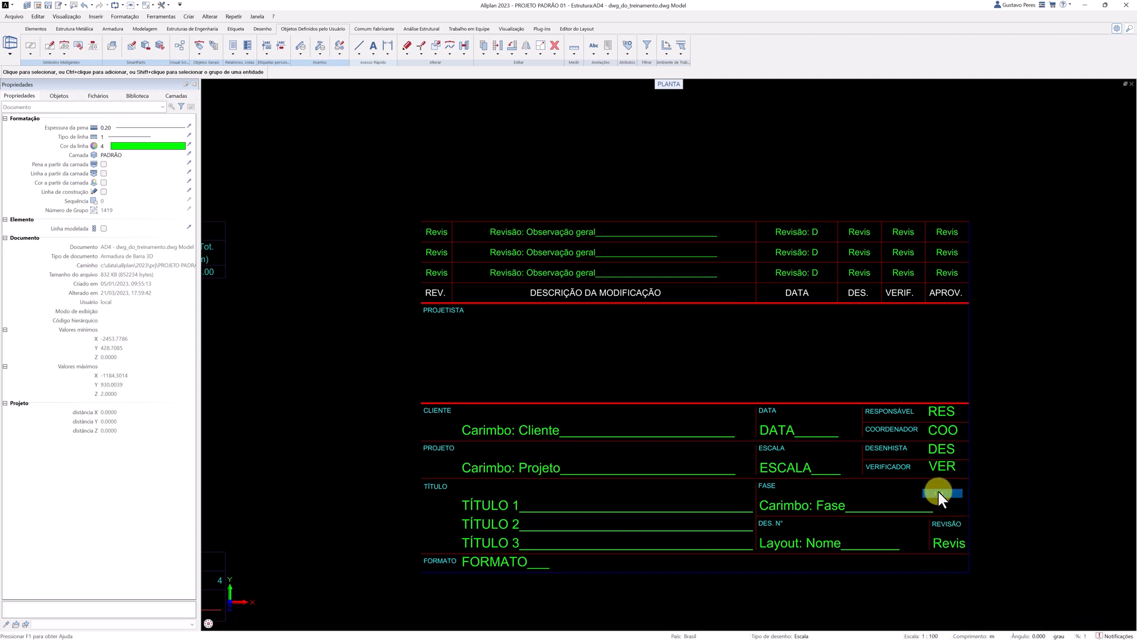
Scale the whole title block by a factor of 0.01, using its upper-left corner as the fixed point.
{"action": "middle_click_drag", "start_coordinate": [797, 549], "coordinate": [779, 494]}
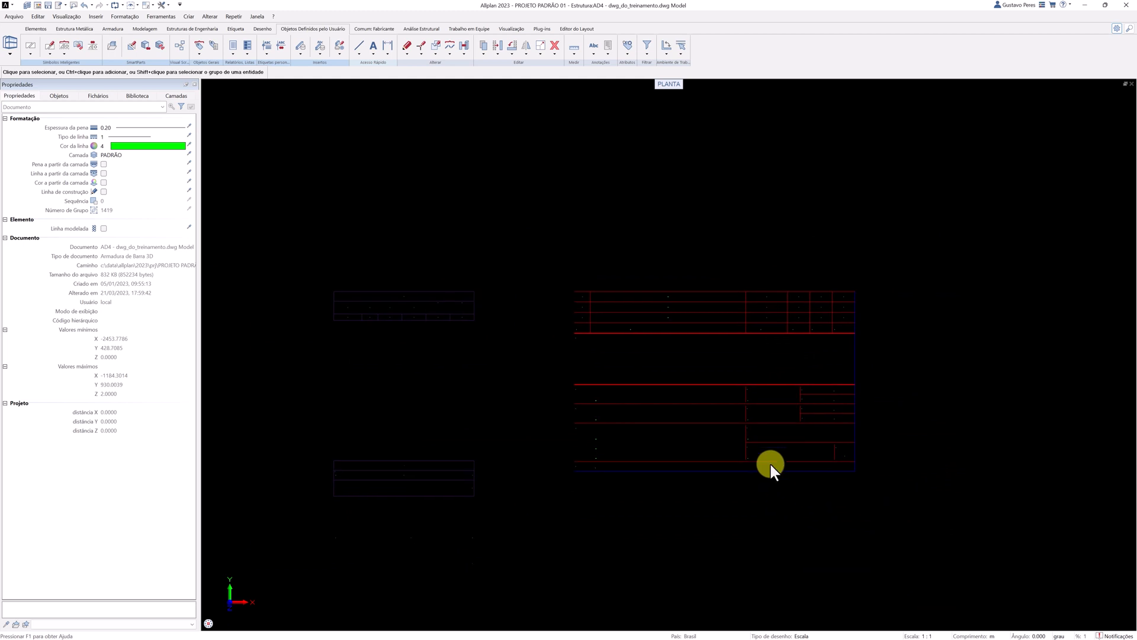
{"action": "left_click", "coordinate": [540, 45]}
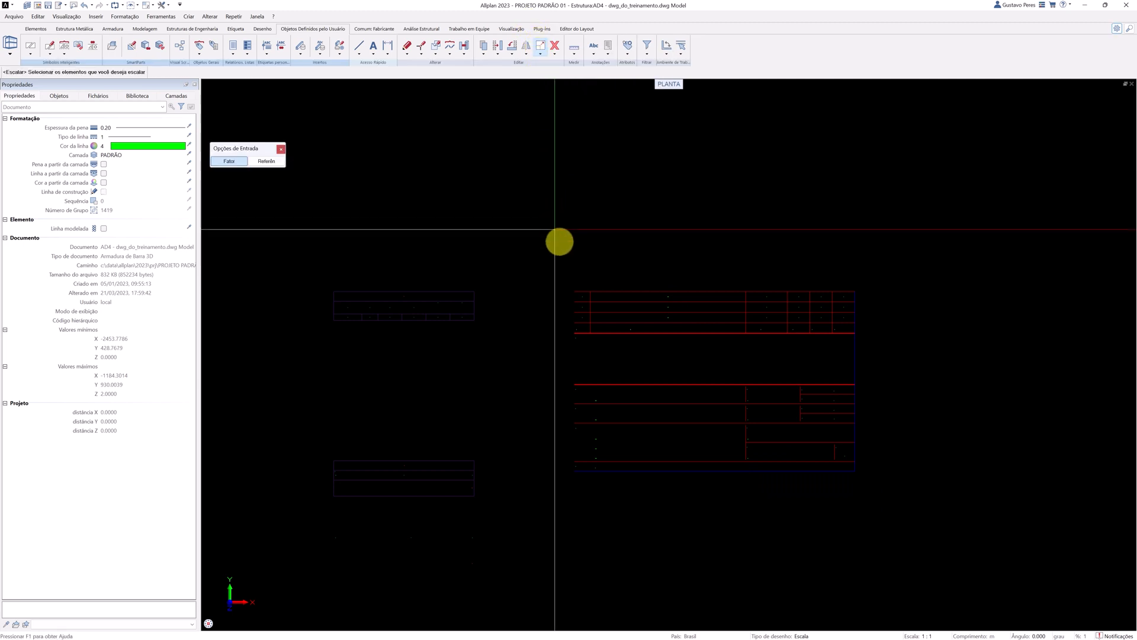
{"action": "mouse_move", "coordinate": [555, 230]}
{"action": "left_mouse_down"}
{"action": "mouse_move", "coordinate": [687, 430]}
{"action": "mouse_move", "coordinate": [826, 512]}
{"action": "mouse_move", "coordinate": [868, 522]}
{"action": "left_mouse_up"}
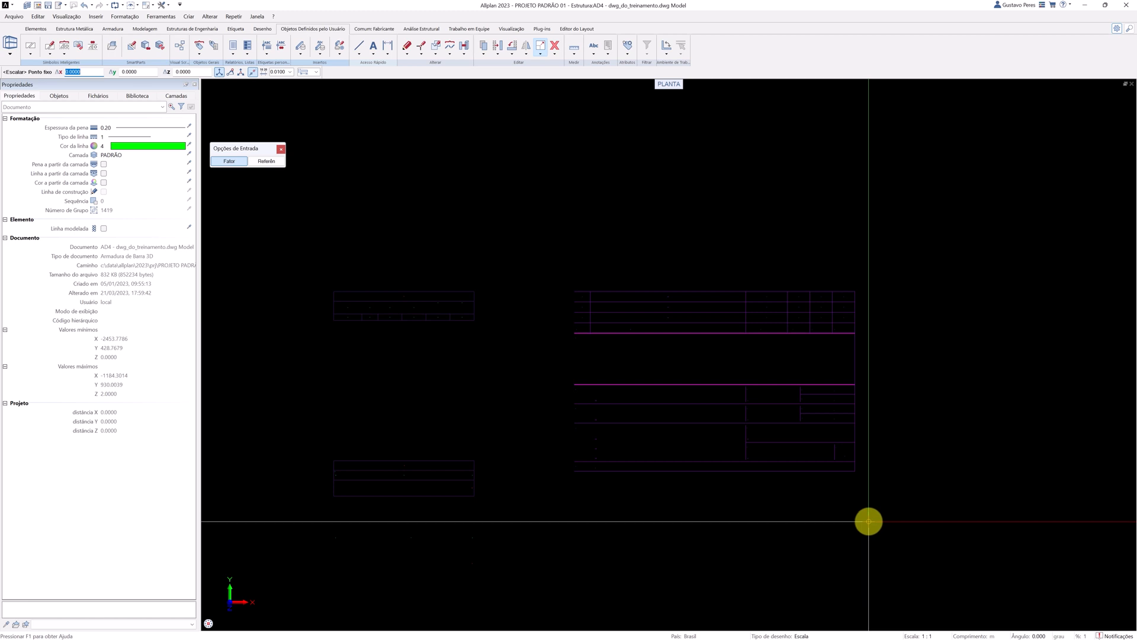
{"action": "left_click", "coordinate": [574, 295]}
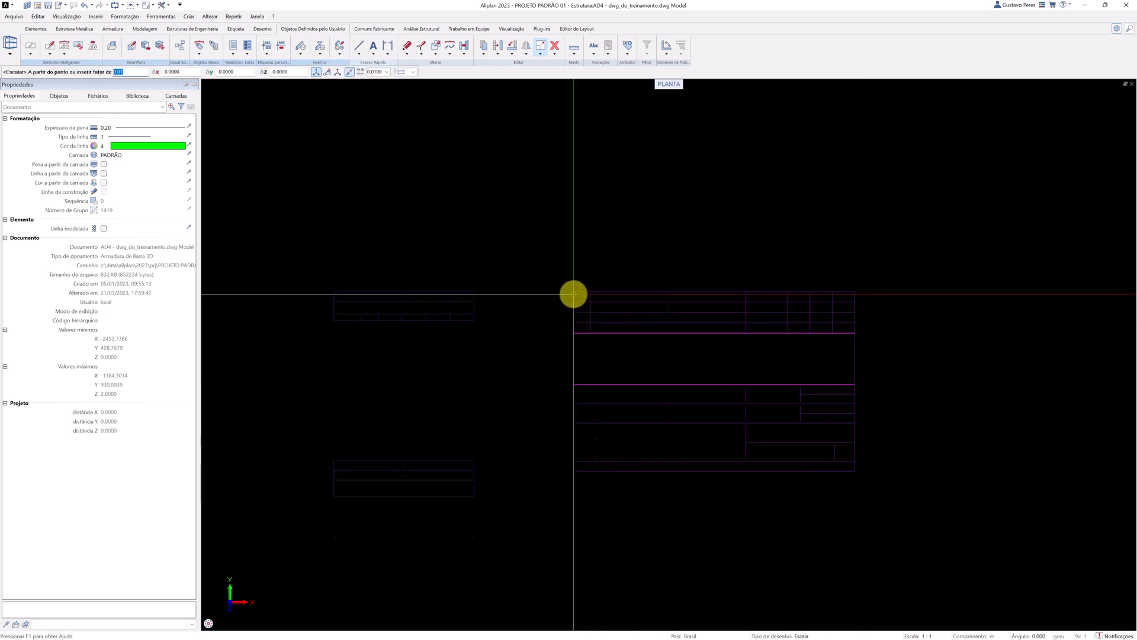
{"action": "left_click", "coordinate": [128, 74]}
{"action": "double_click", "coordinate": [130, 72]}
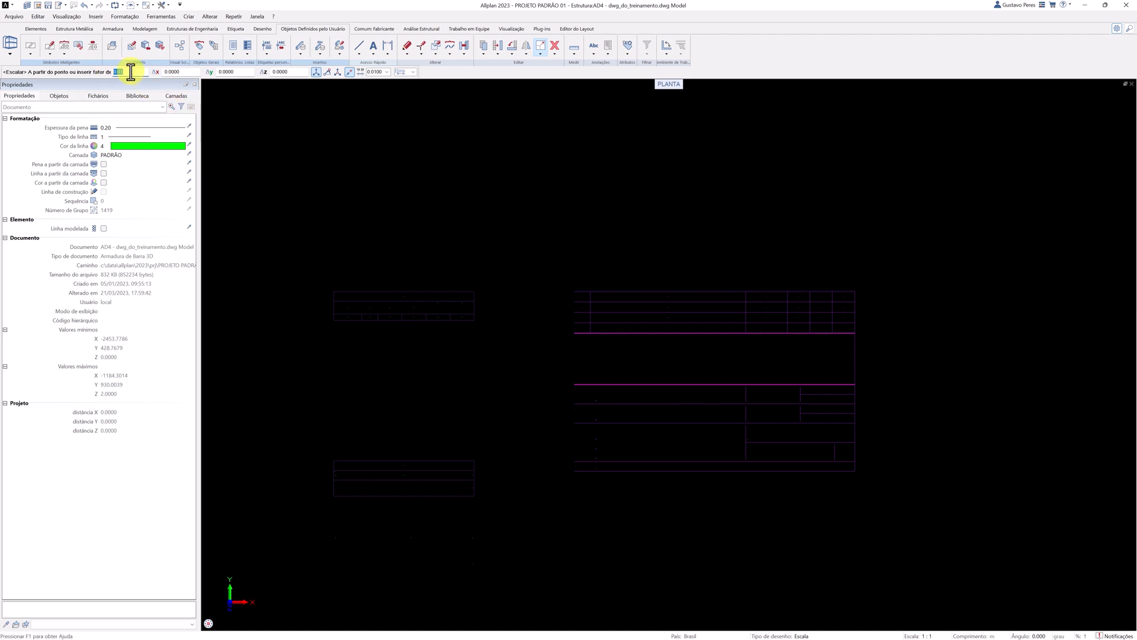
{"action": "key", "text": "Return"}
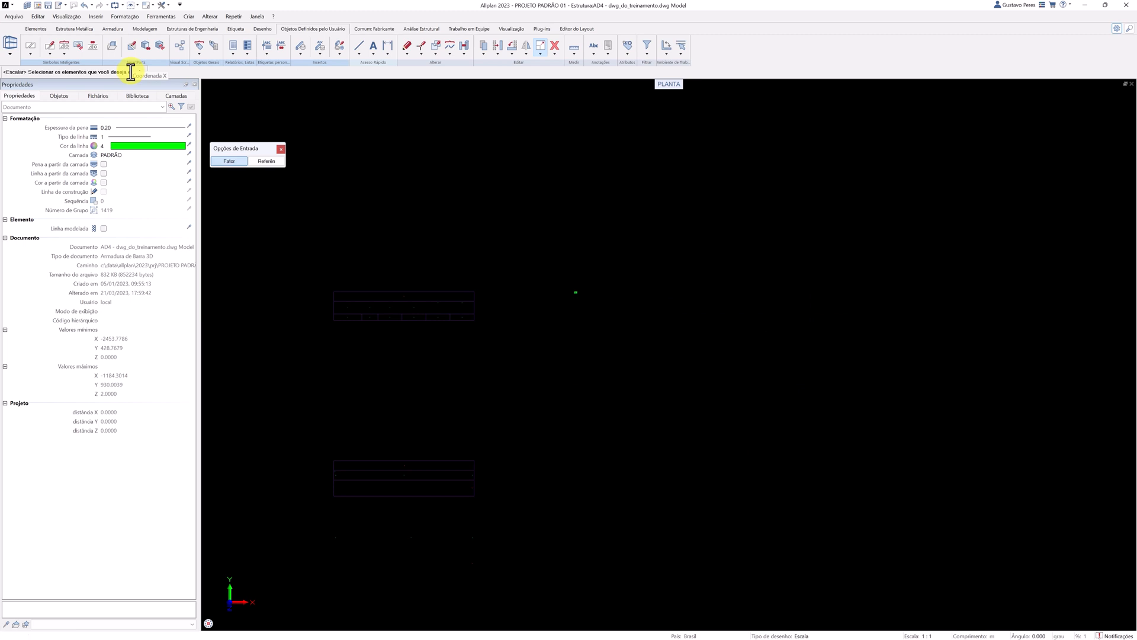
{"action": "key", "text": "Escape"}
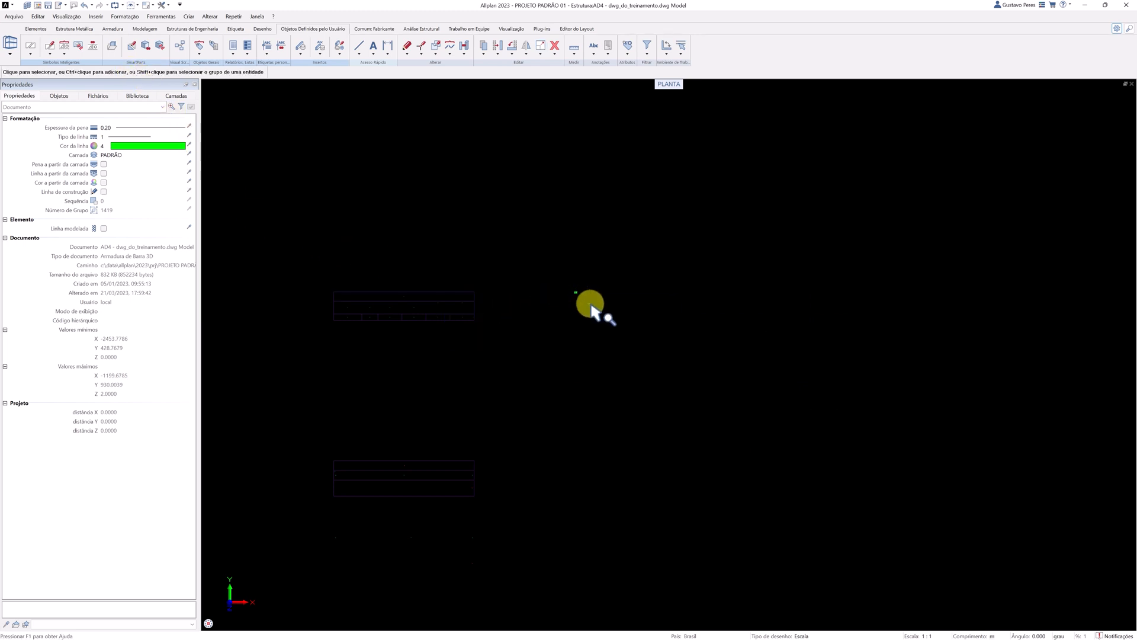
Set the length unit to cm and check the length of the scaled title block's bottom border line.
{"action": "scroll", "coordinate": [562, 285], "scroll_direction": "up", "scroll_amount": 3}
{"action": "middle_click_drag", "start_coordinate": [542, 271], "coordinate": [652, 359], "text": "ctrl"}
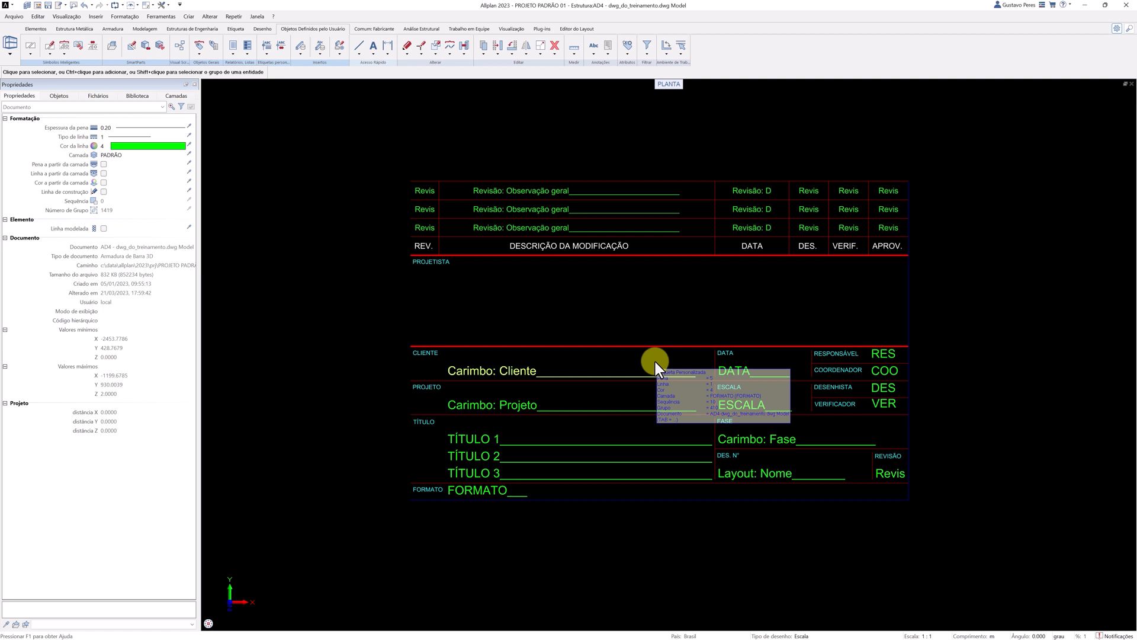
{"action": "left_click", "coordinate": [654, 498]}
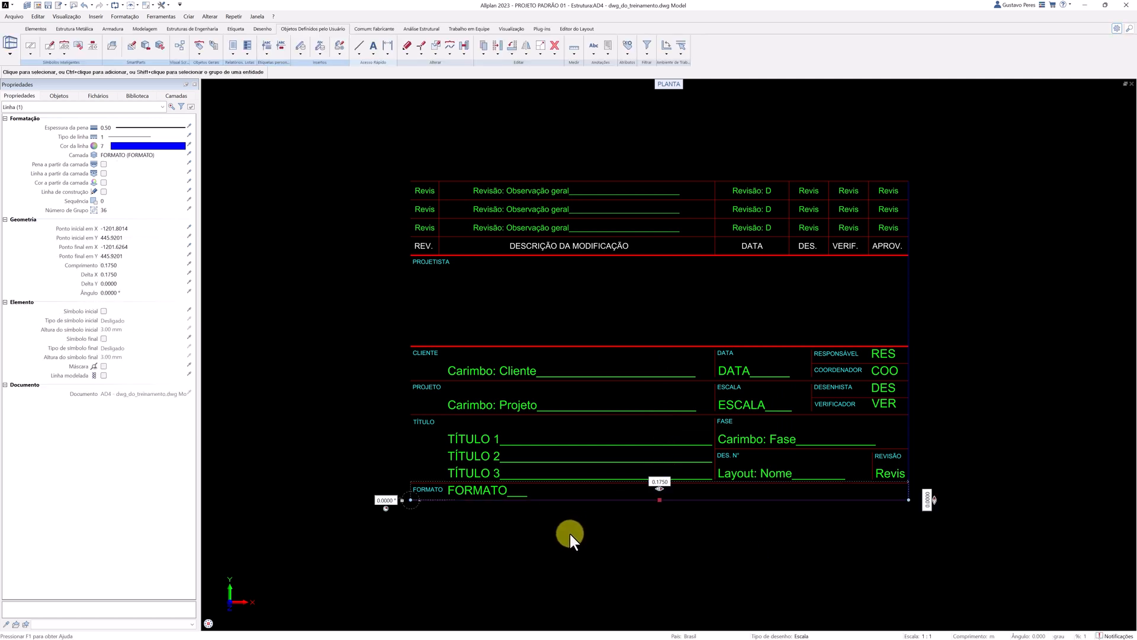
{"action": "key", "text": "Escape"}
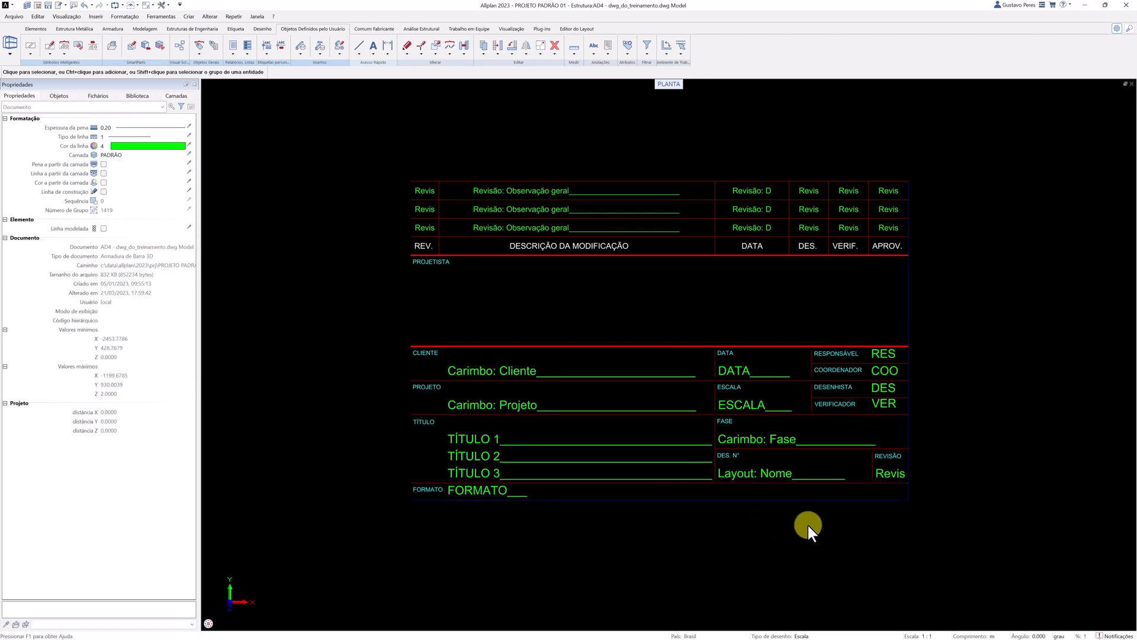
{"action": "left_click", "coordinate": [992, 636]}
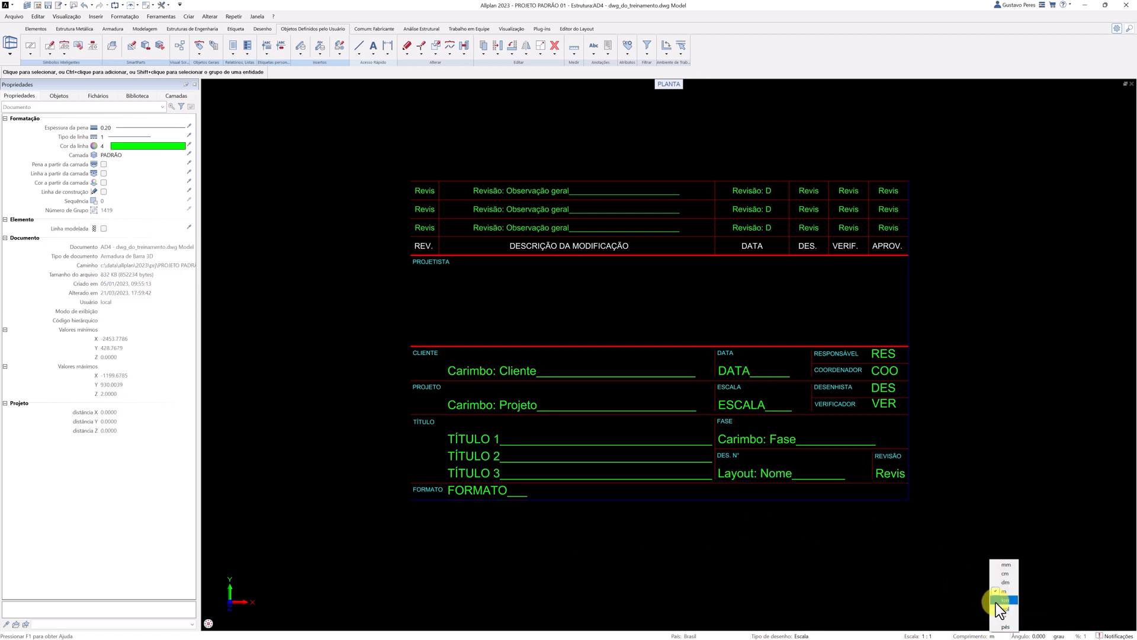
{"action": "left_click", "coordinate": [1001, 573]}
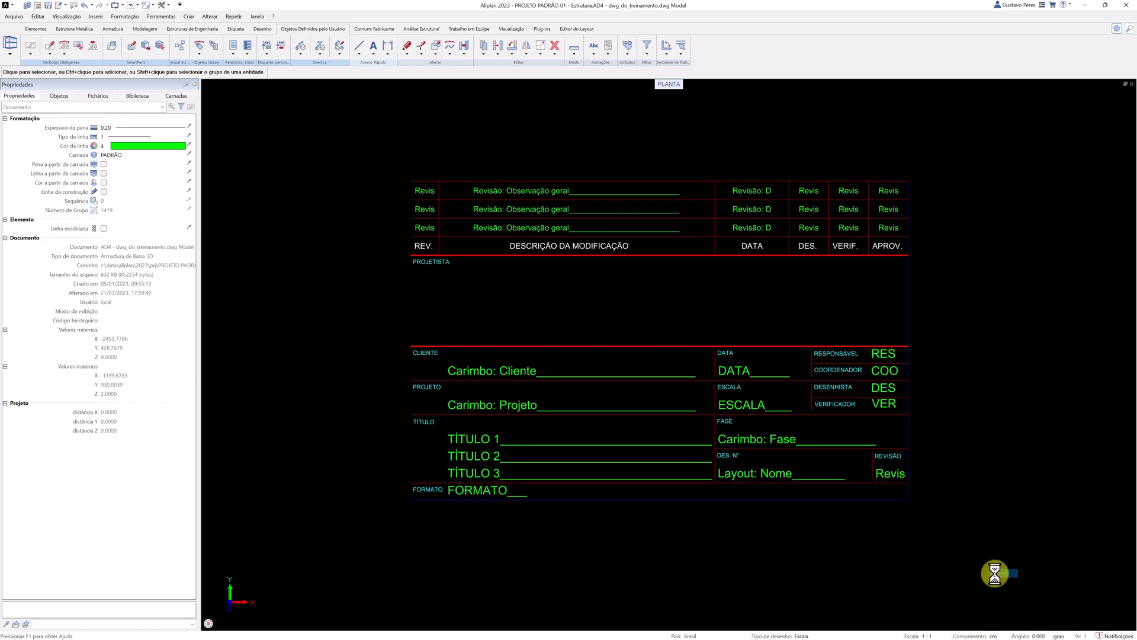
{"action": "left_click", "coordinate": [791, 501]}
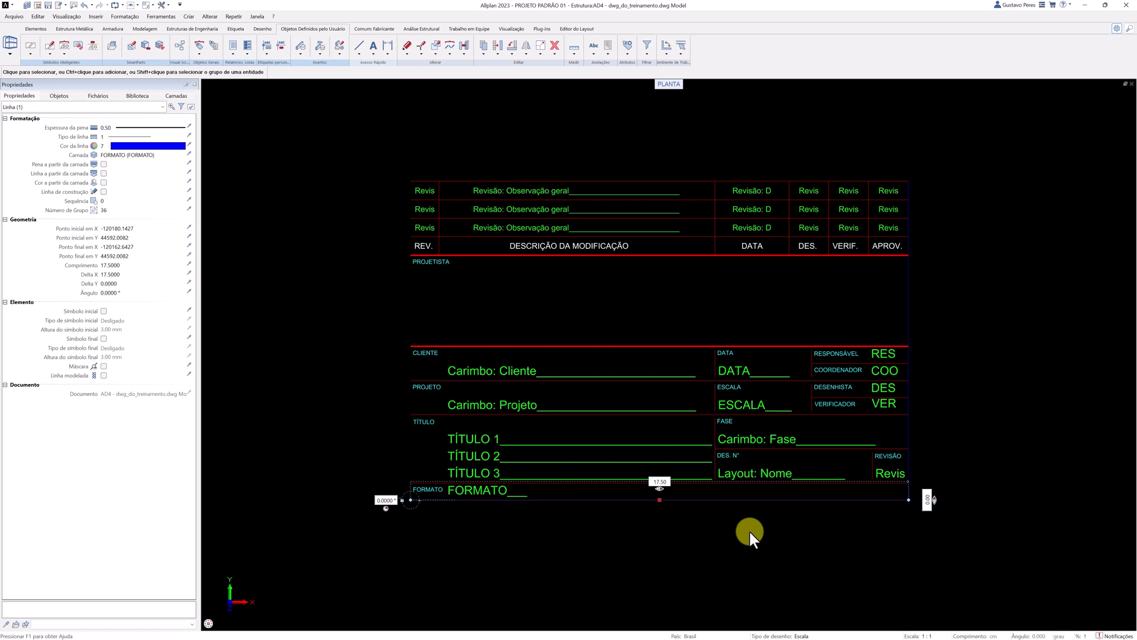
{"action": "left_click", "coordinate": [540, 55]}
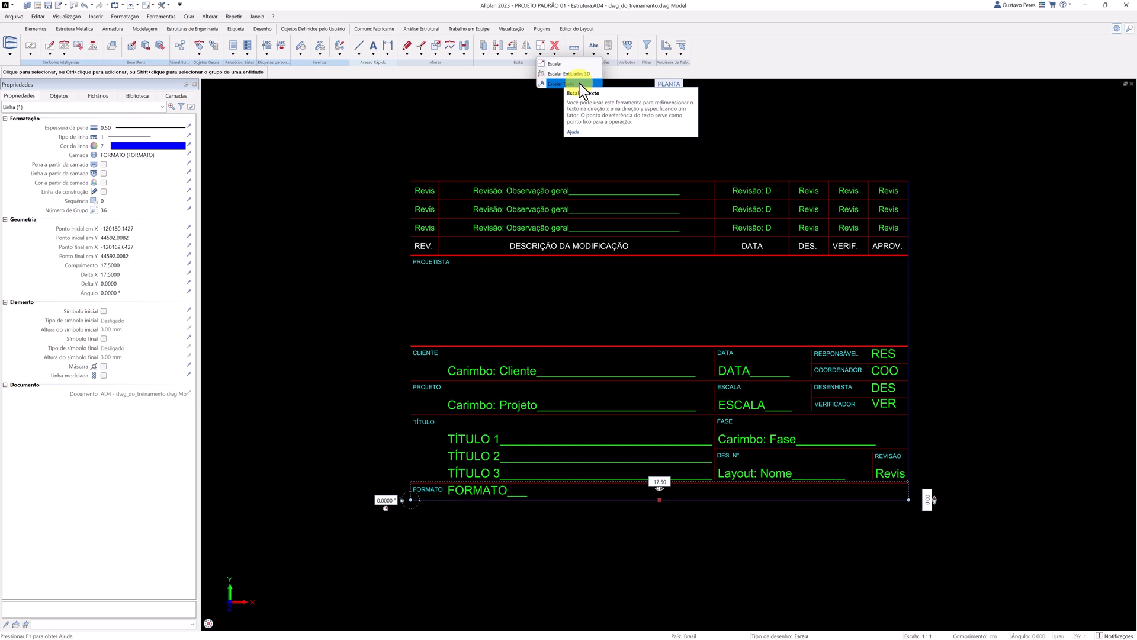
{"action": "left_click", "coordinate": [580, 83]}
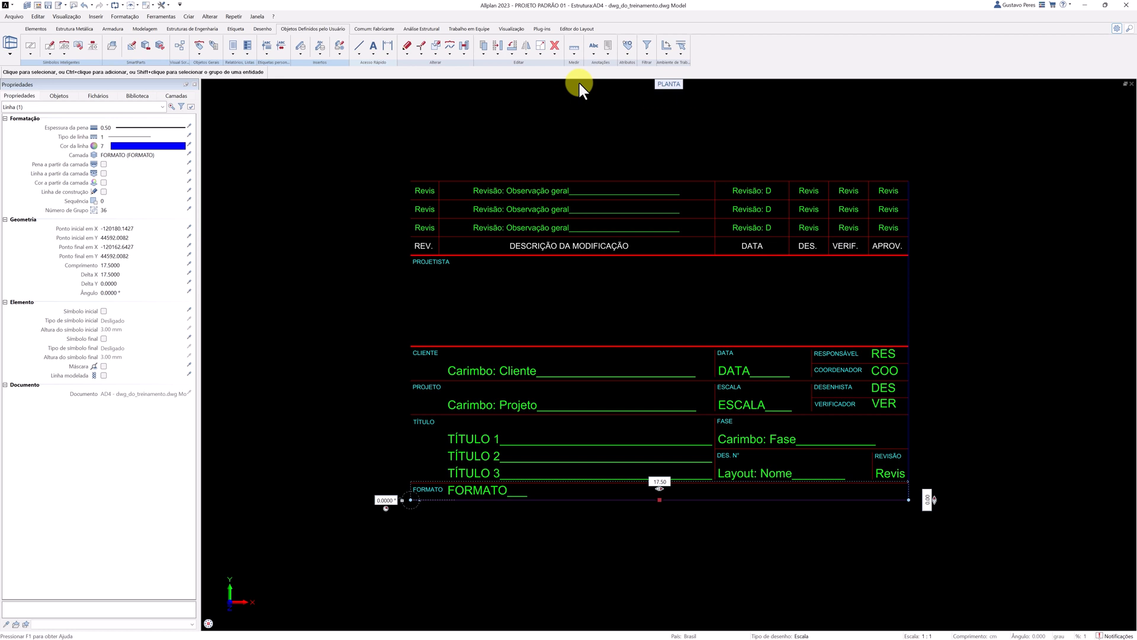
{"action": "key", "text": "Escape"}
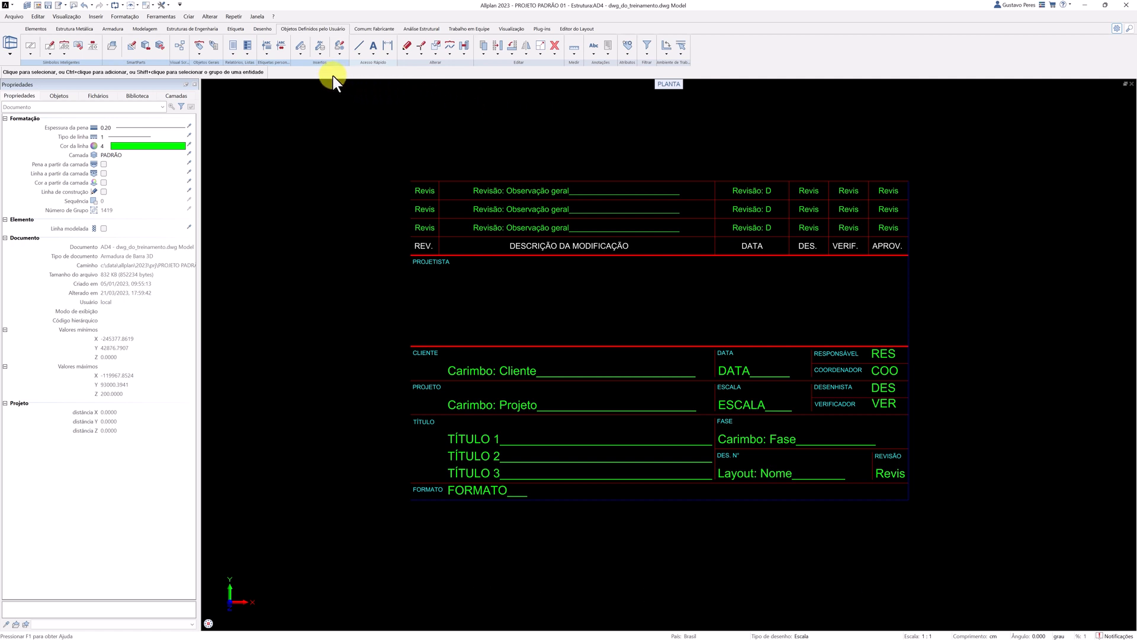
Start saving the whole title block as a custom label, with its lower-right corner as the reference point.
{"action": "left_click", "coordinate": [265, 56]}
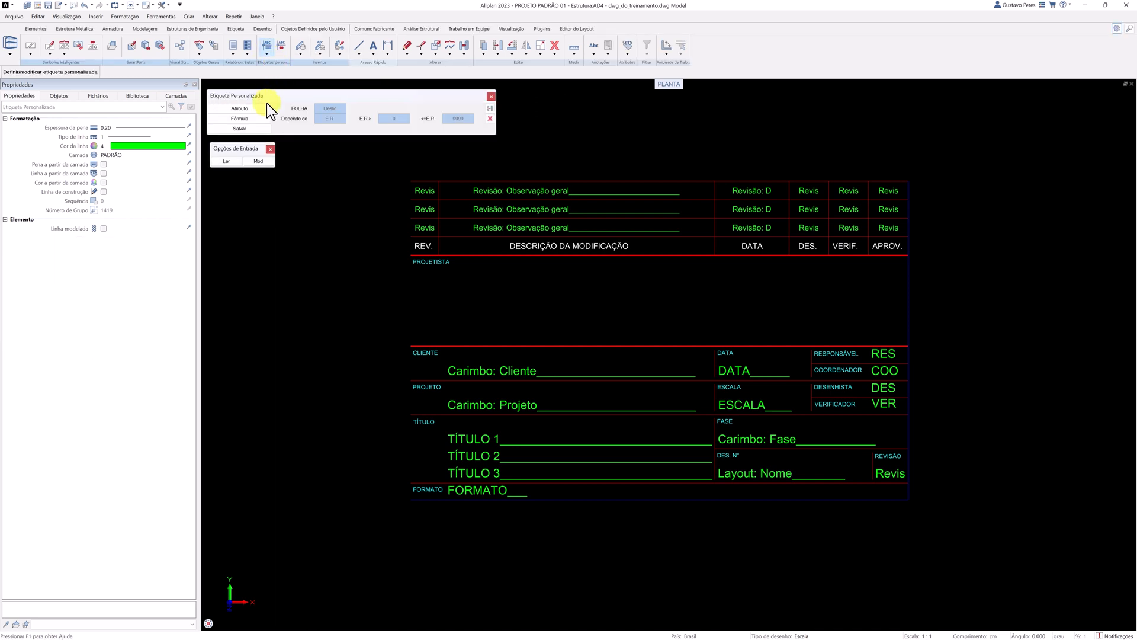
{"action": "left_click", "coordinate": [258, 127]}
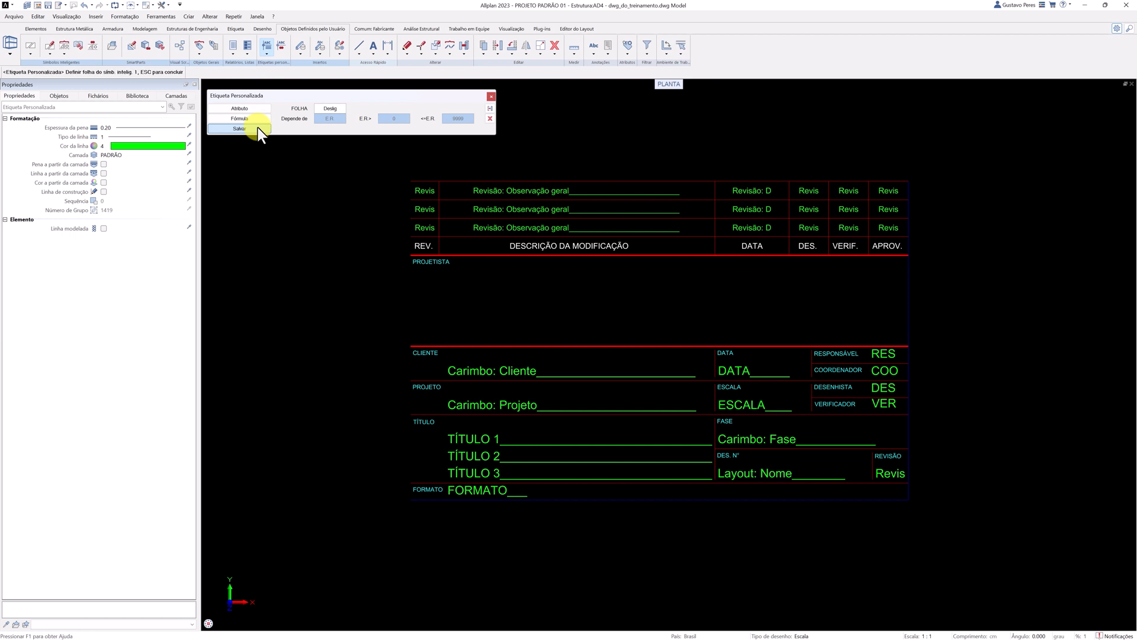
{"action": "left_click_drag", "start_coordinate": [346, 163], "coordinate": [922, 508]}
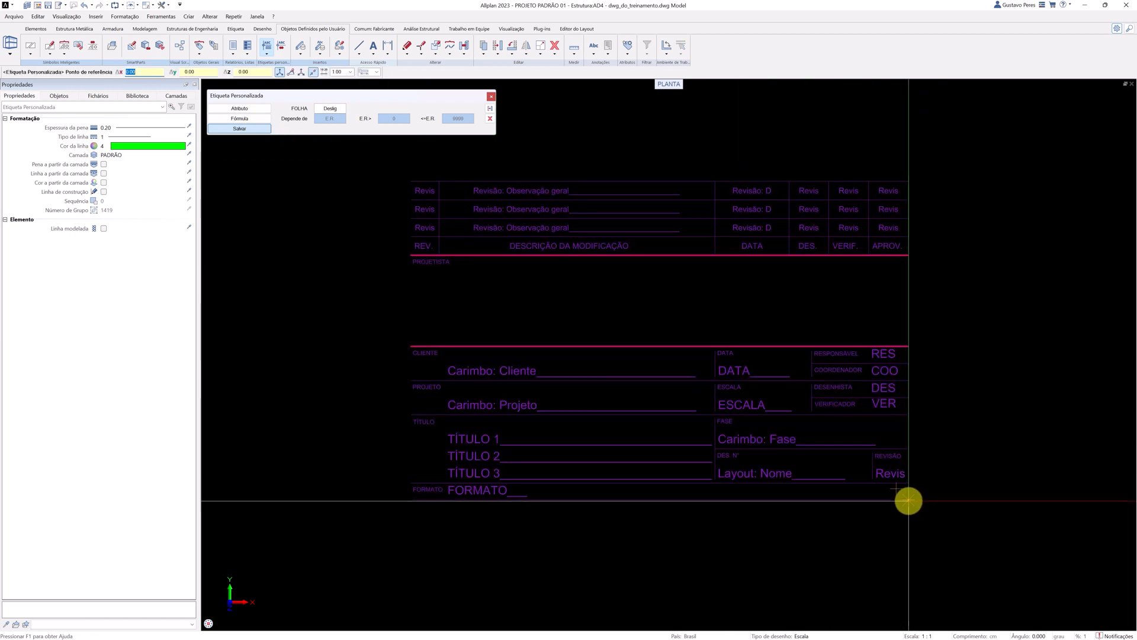
{"action": "left_click", "coordinate": [908, 501]}
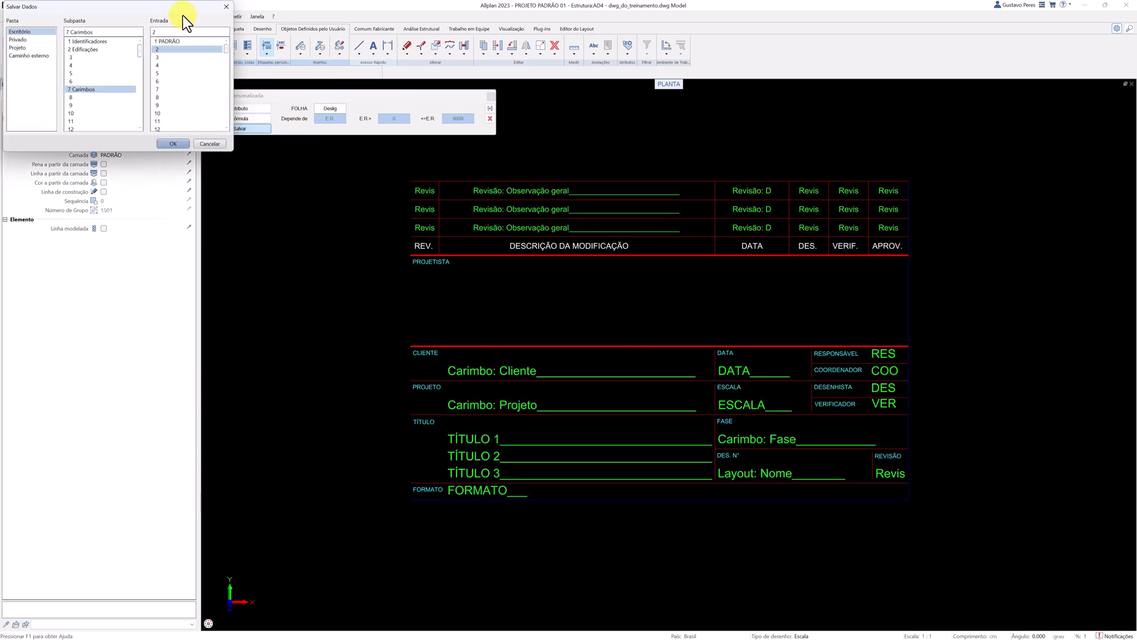
Save the label in the Escritório folder, subfolder 7 Carimbos, as entry 11 named PADRÃO (TREINAMENTO).
{"action": "left_click_drag", "start_coordinate": [183, 12], "coordinate": [401, 154]}
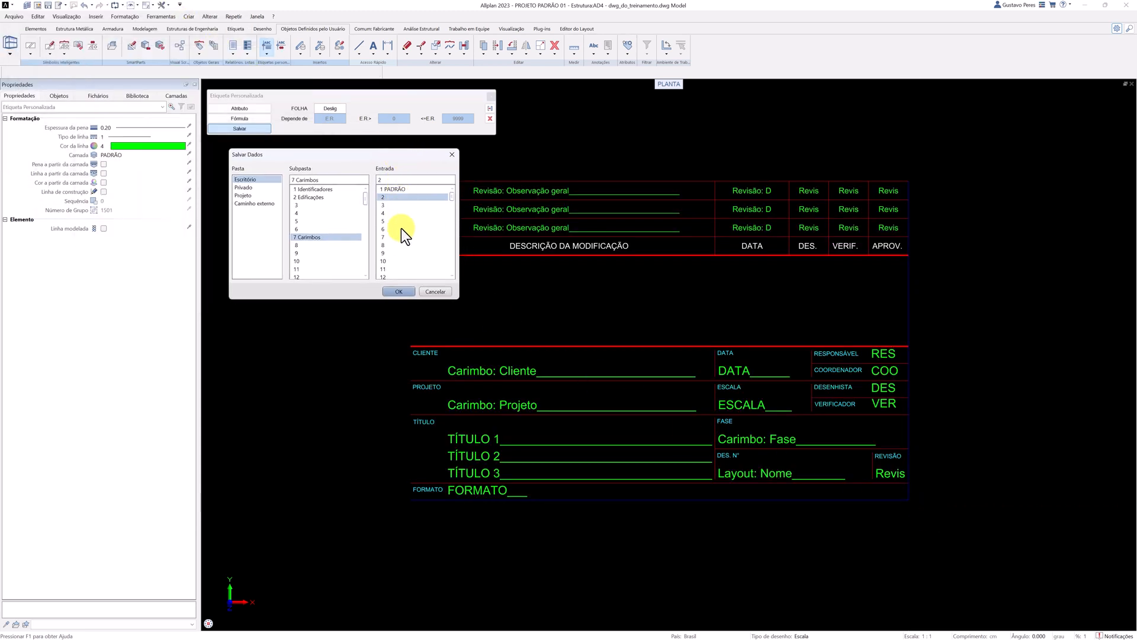
{"action": "double_click", "coordinate": [397, 270]}
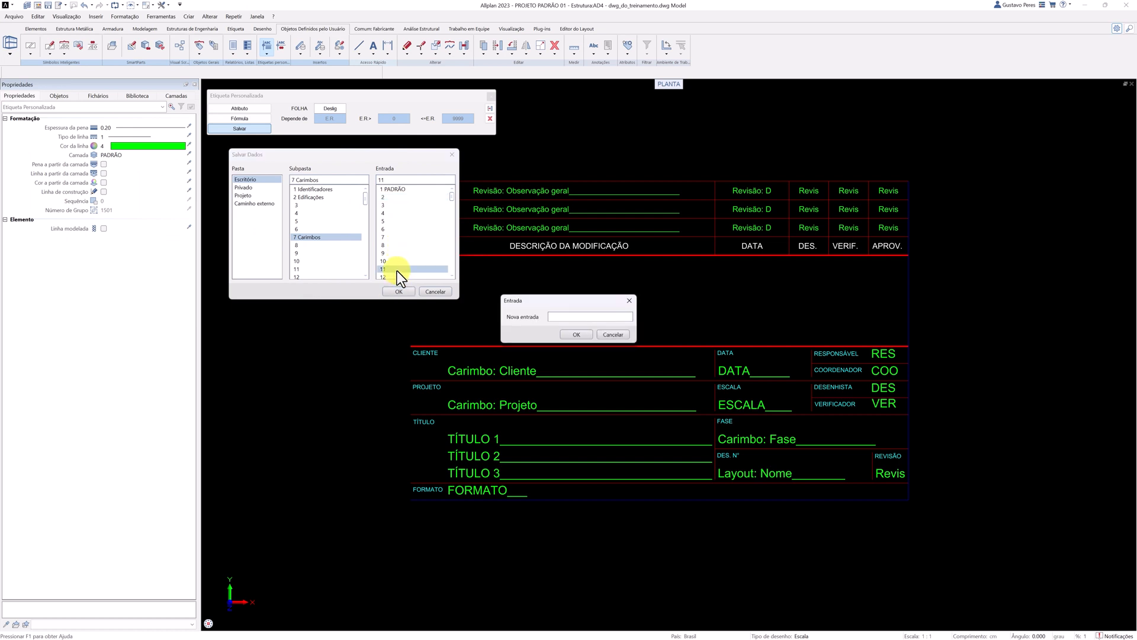
{"action": "type", "text": "PADRÃO (TREINAMENTO)"}
{"action": "key", "text": "Return"}
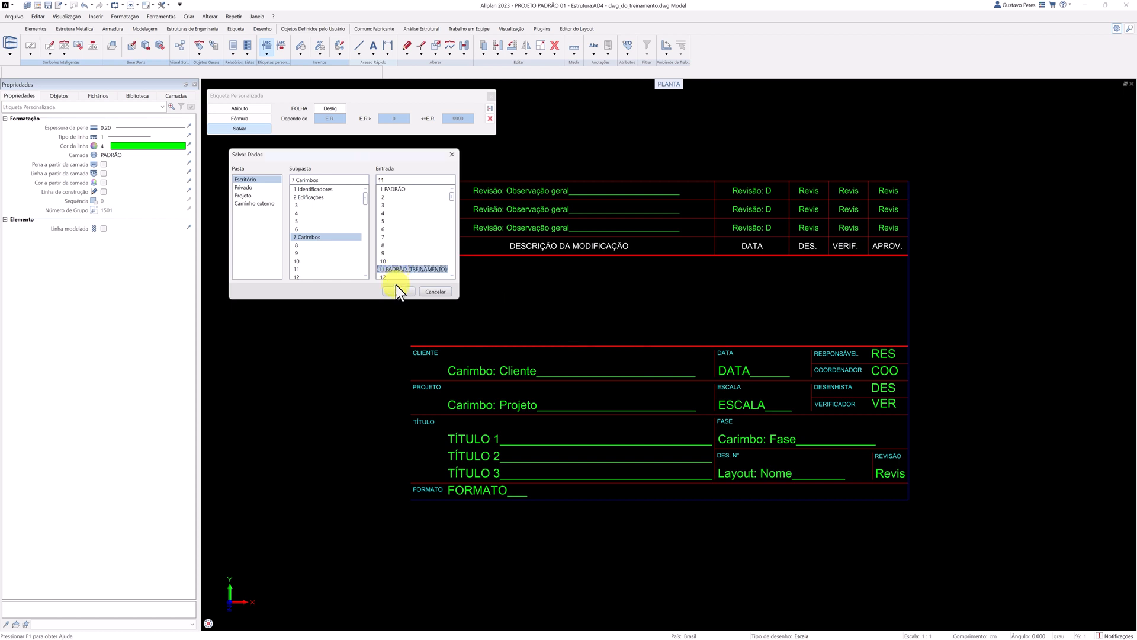
{"action": "left_click", "coordinate": [395, 289]}
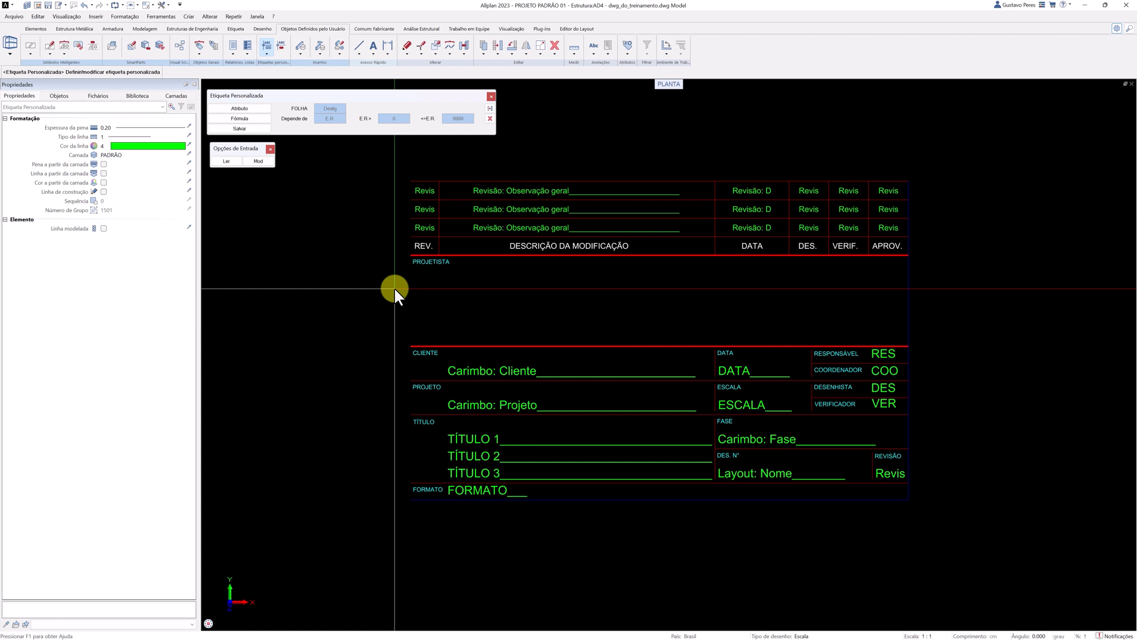
{"action": "key", "text": "Escape"}
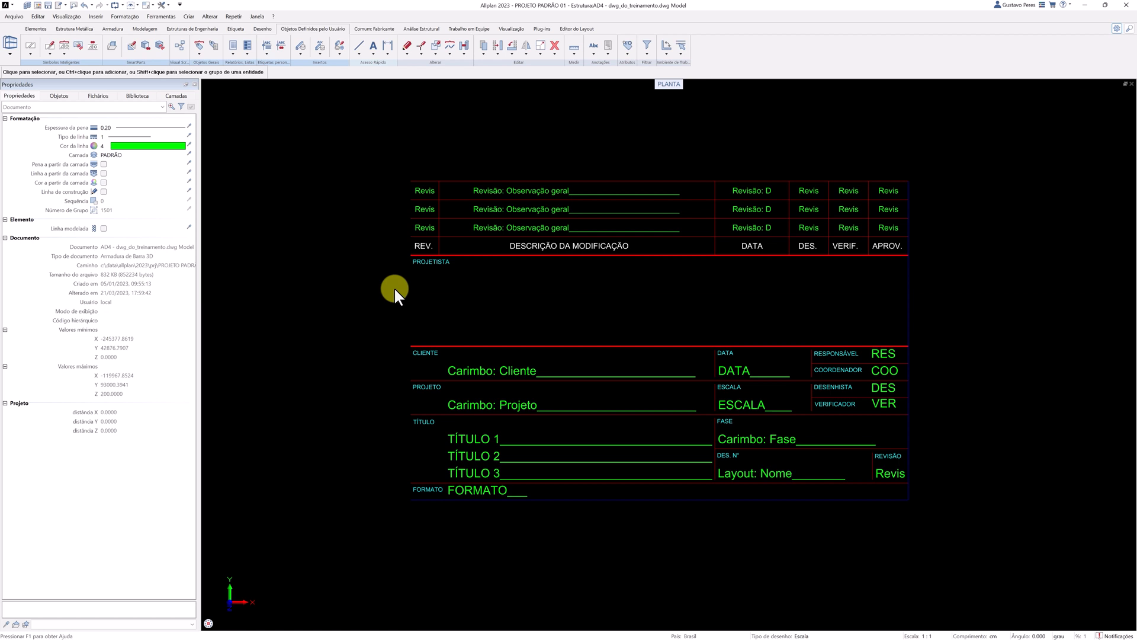
Open the page setup of layout LT1 in the layout editor and set the layout margin to Margem individual (DIN 824 C).
{"action": "left_click", "coordinate": [567, 32]}
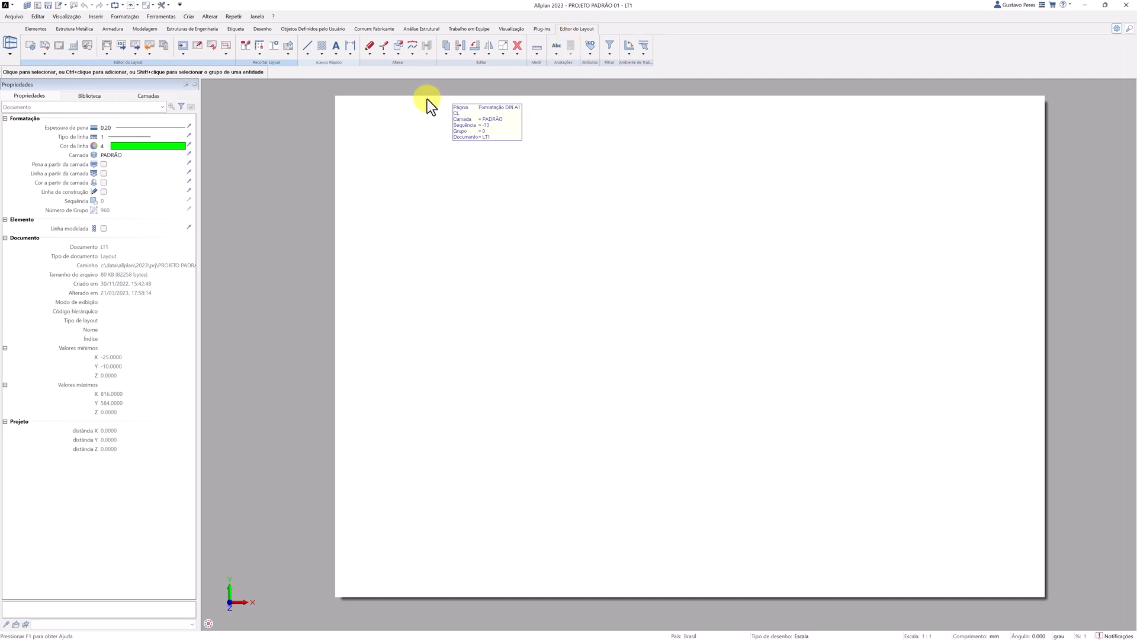
{"action": "left_click", "coordinate": [30, 44]}
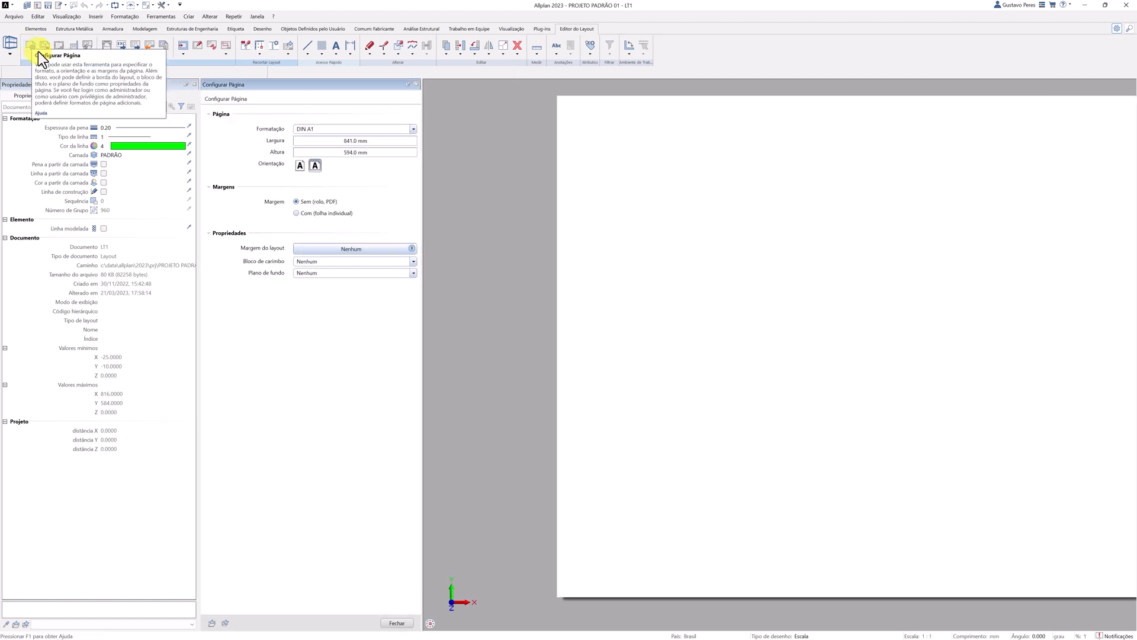
{"action": "left_click", "coordinate": [302, 250]}
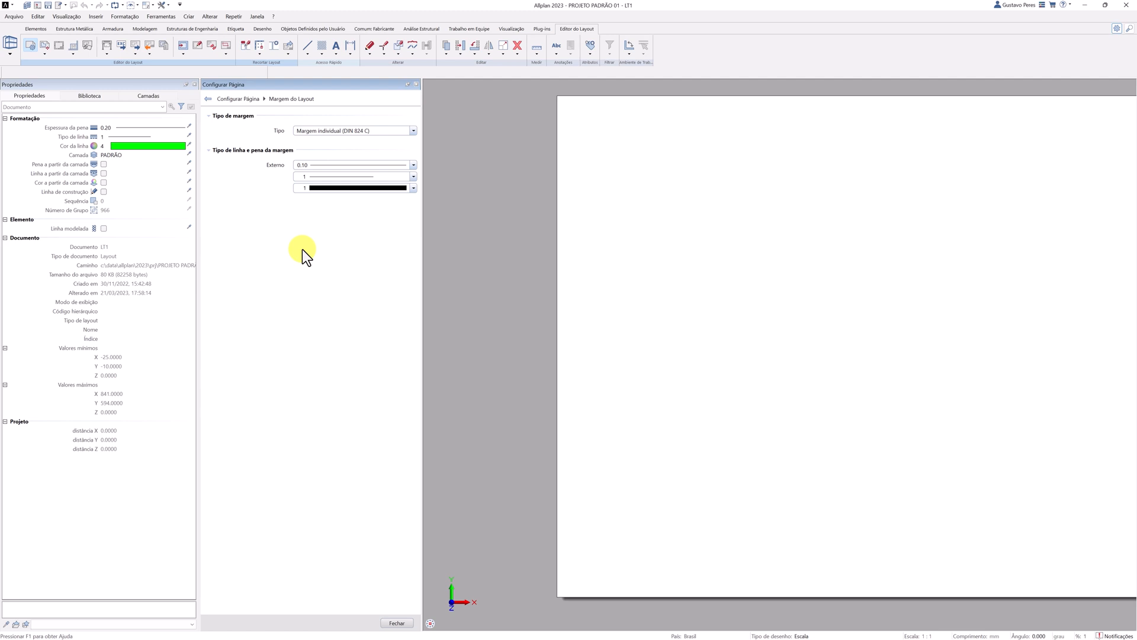
{"action": "left_click", "coordinate": [396, 623]}
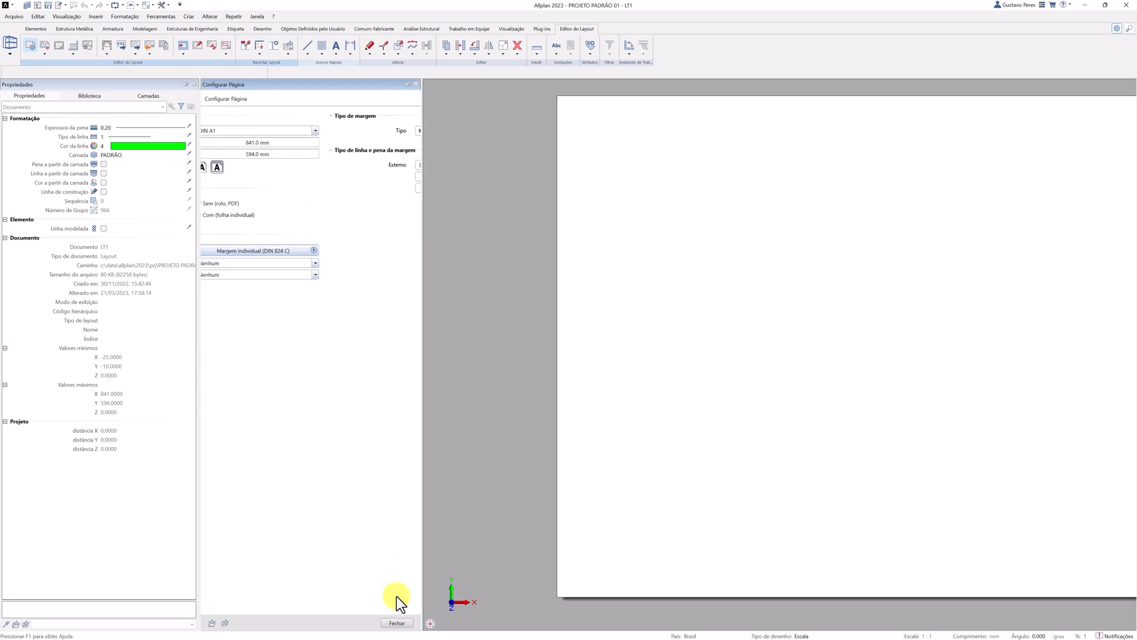
Assign label 11 PADRÃO (TREINAMENTO) from the Escritório folder, subfolder 7 Carimbos, as the page's title block.
{"action": "left_click", "coordinate": [318, 265]}
{"action": "left_click", "coordinate": [318, 286]}
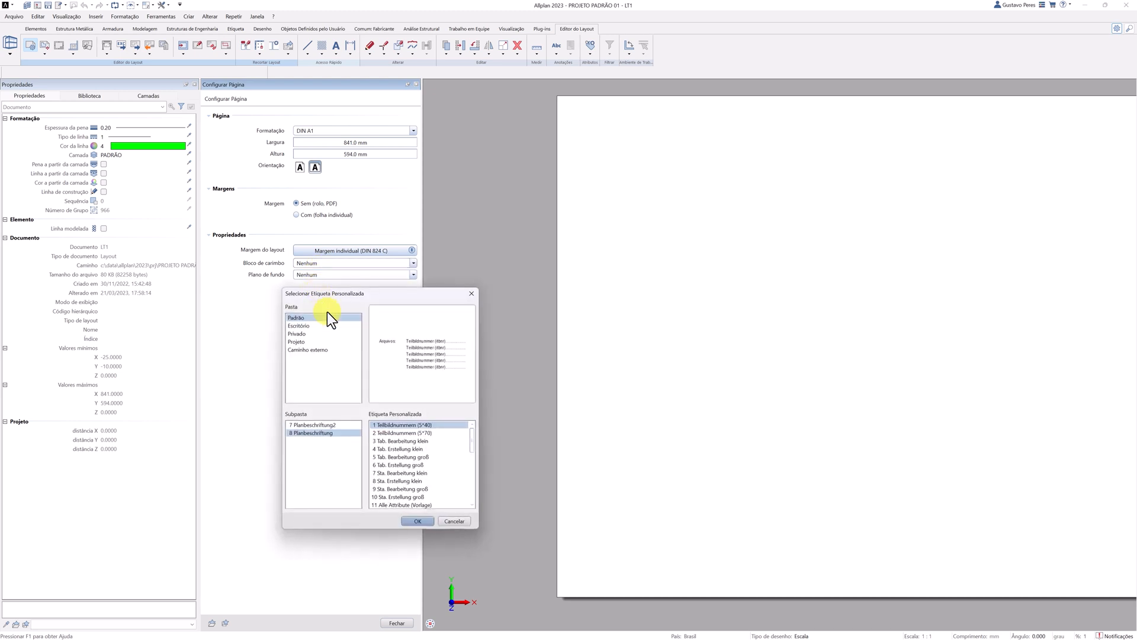
{"action": "left_click", "coordinate": [299, 326]}
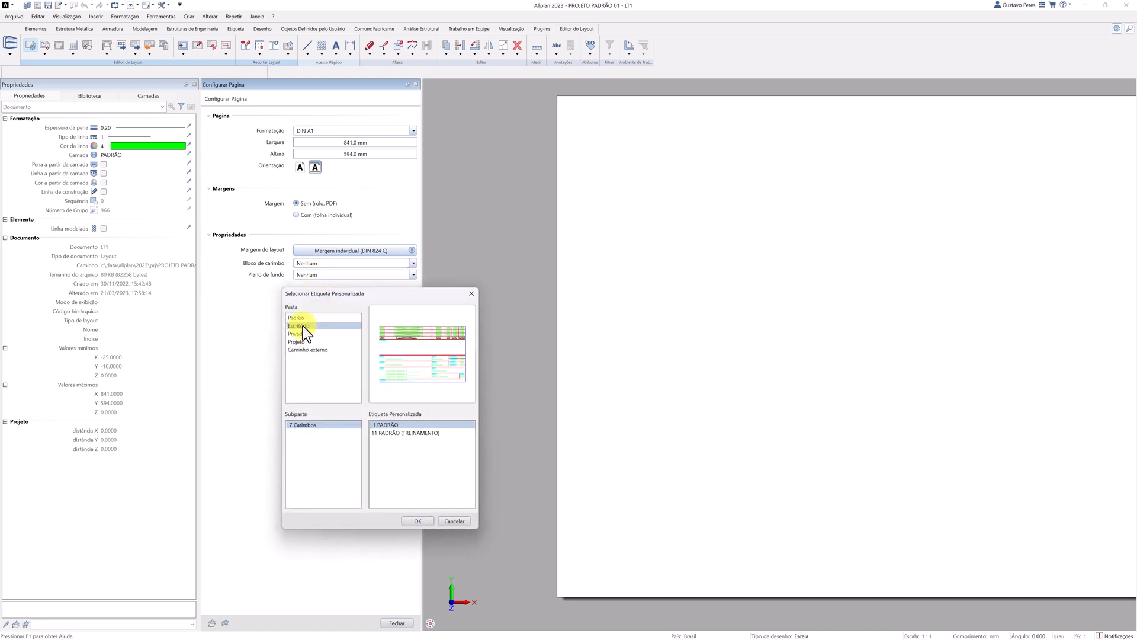
{"action": "left_click", "coordinate": [387, 433]}
{"action": "scroll", "coordinate": [485, 432], "scroll_direction": "down", "scroll_amount": 3}
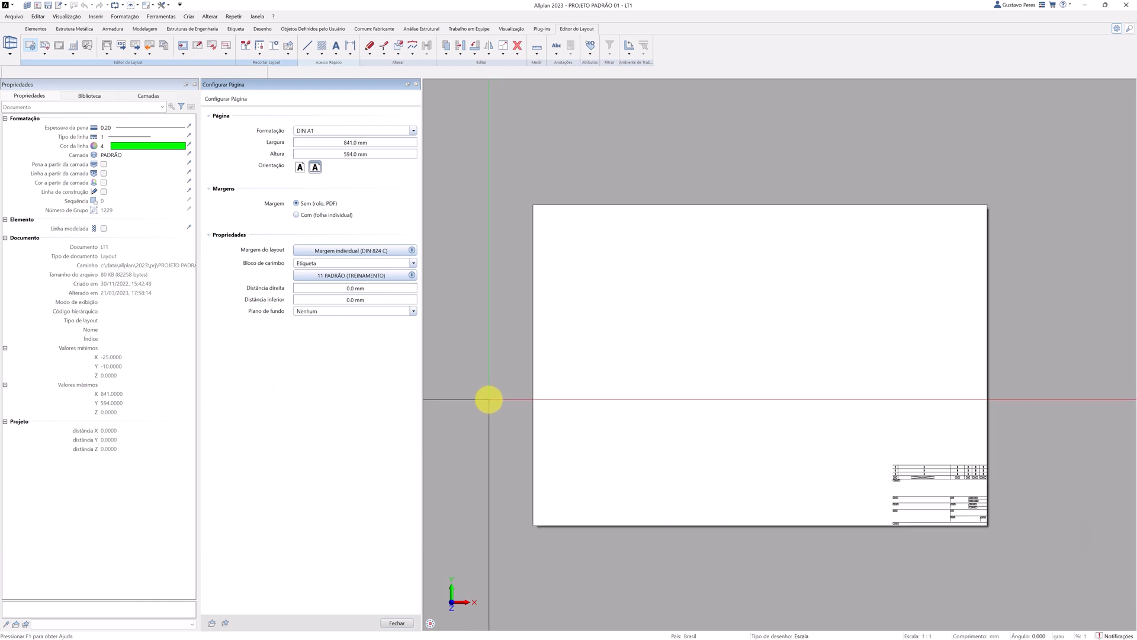
{"action": "scroll", "coordinate": [883, 516], "scroll_direction": "up", "scroll_amount": 5}
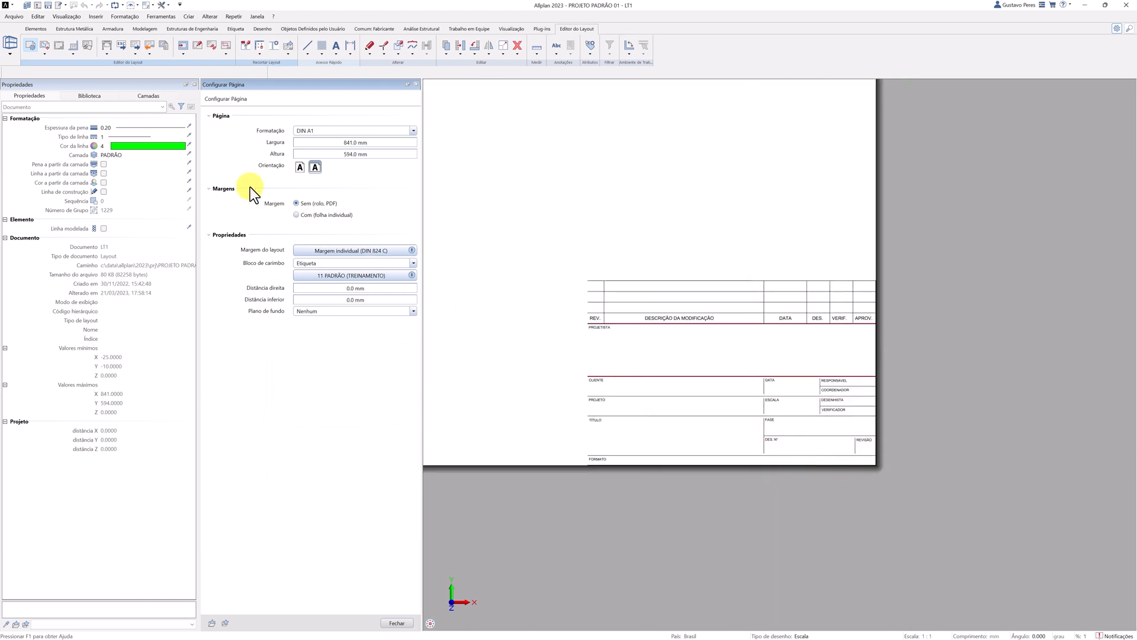
Open the project attributes of PROJETO PADRÃO 01 and set Carimbo: Cliente to CLIENTE.
{"action": "left_click", "coordinate": [27, 6]}
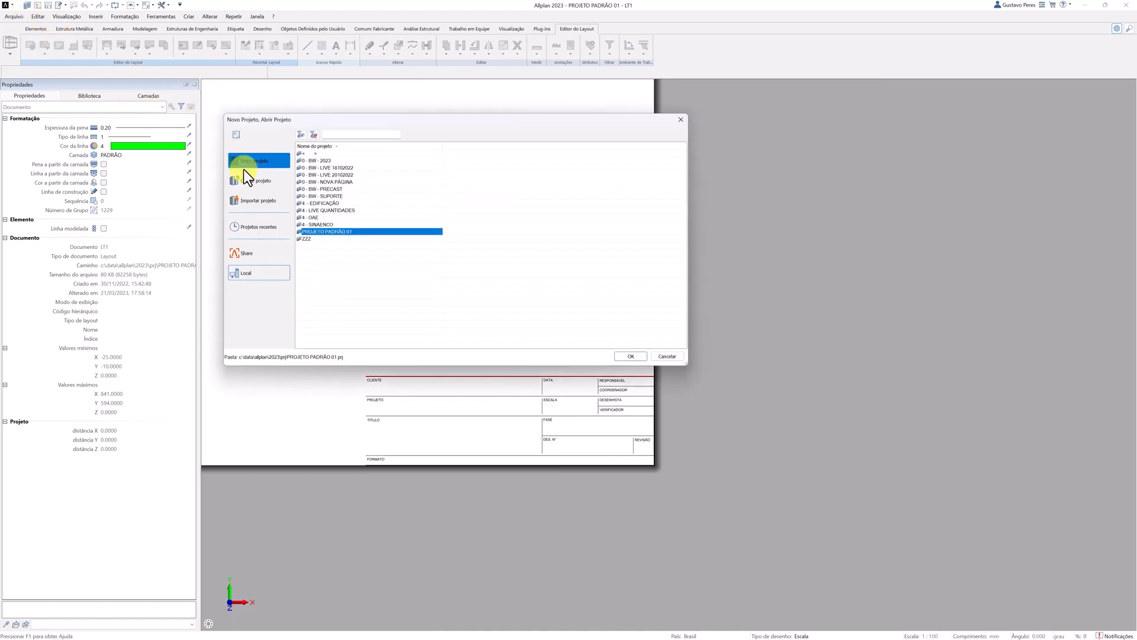
{"action": "right_click", "coordinate": [311, 232]}
{"action": "left_click", "coordinate": [375, 364]}
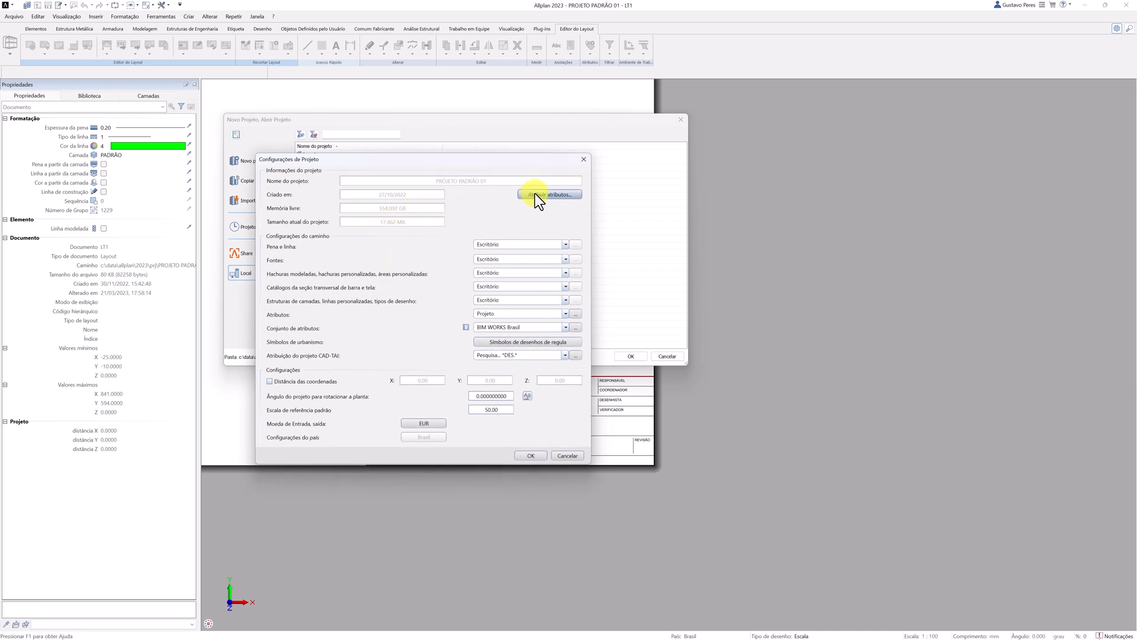
{"action": "left_click", "coordinate": [535, 194]}
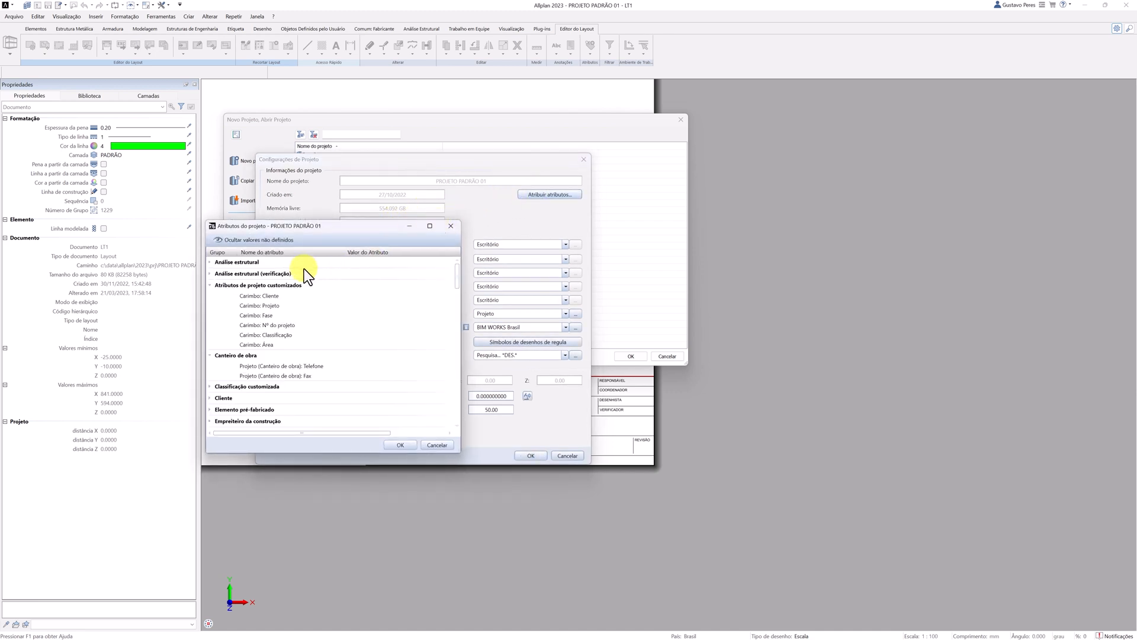
{"action": "left_click", "coordinate": [261, 295]}
{"action": "left_click", "coordinate": [351, 295]}
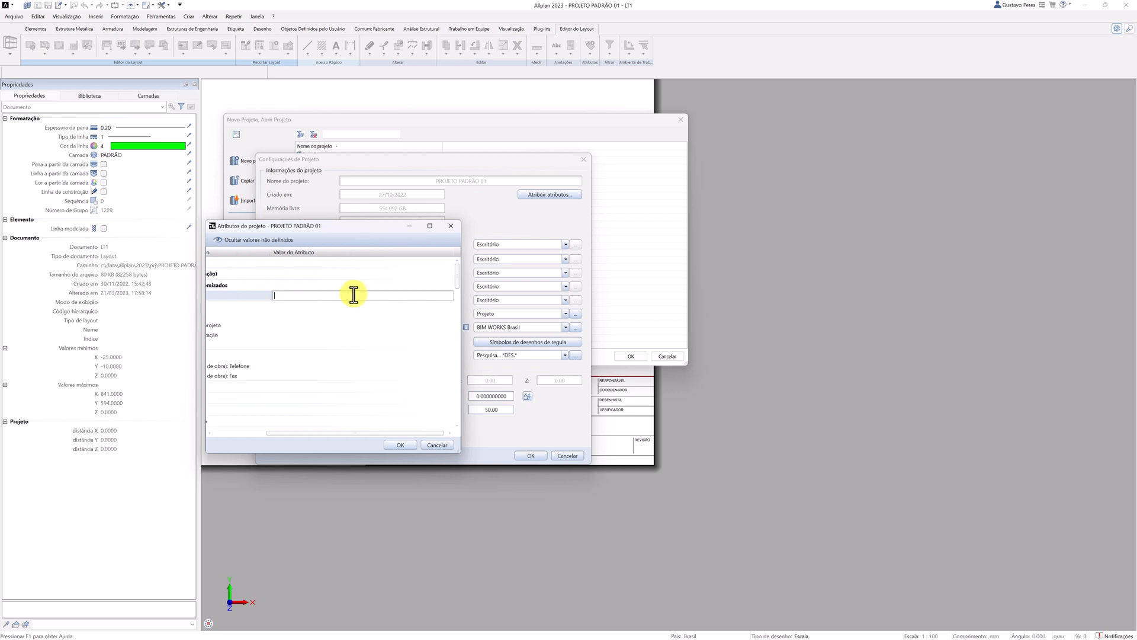
{"action": "type", "text": "CLIENTE"}
{"action": "key", "text": "Return"}
Set the project attribute Carimbo: Projeto to PROJETO and accept the project settings to return to the layout.
{"action": "left_click", "coordinate": [332, 314]}
{"action": "left_click", "coordinate": [323, 325]}
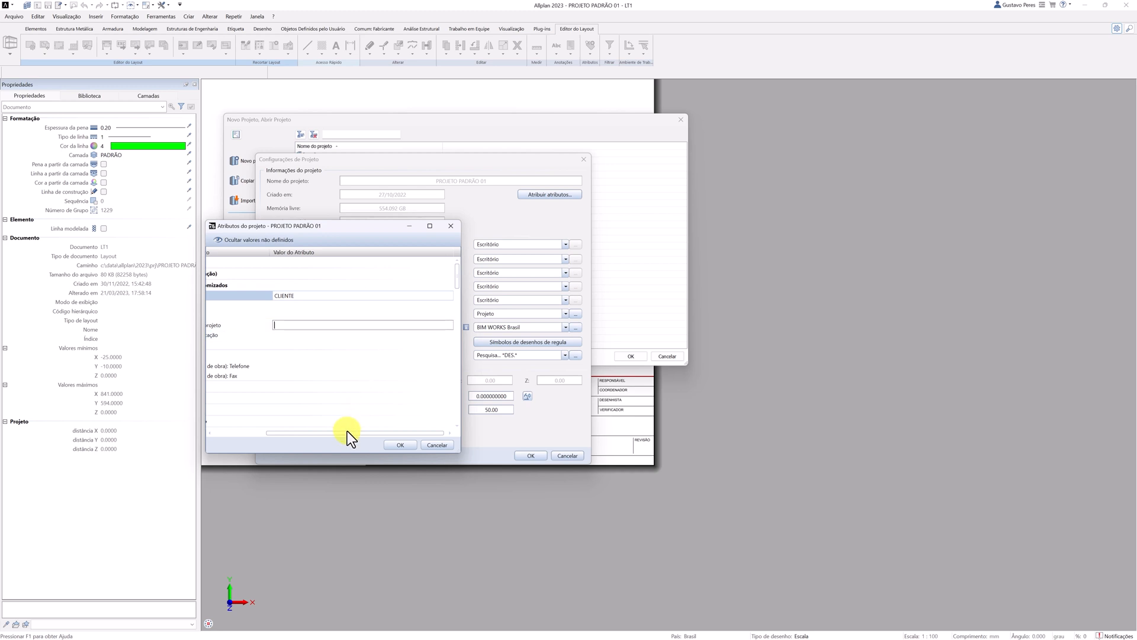
{"action": "left_click_drag", "start_coordinate": [347, 431], "coordinate": [311, 433]}
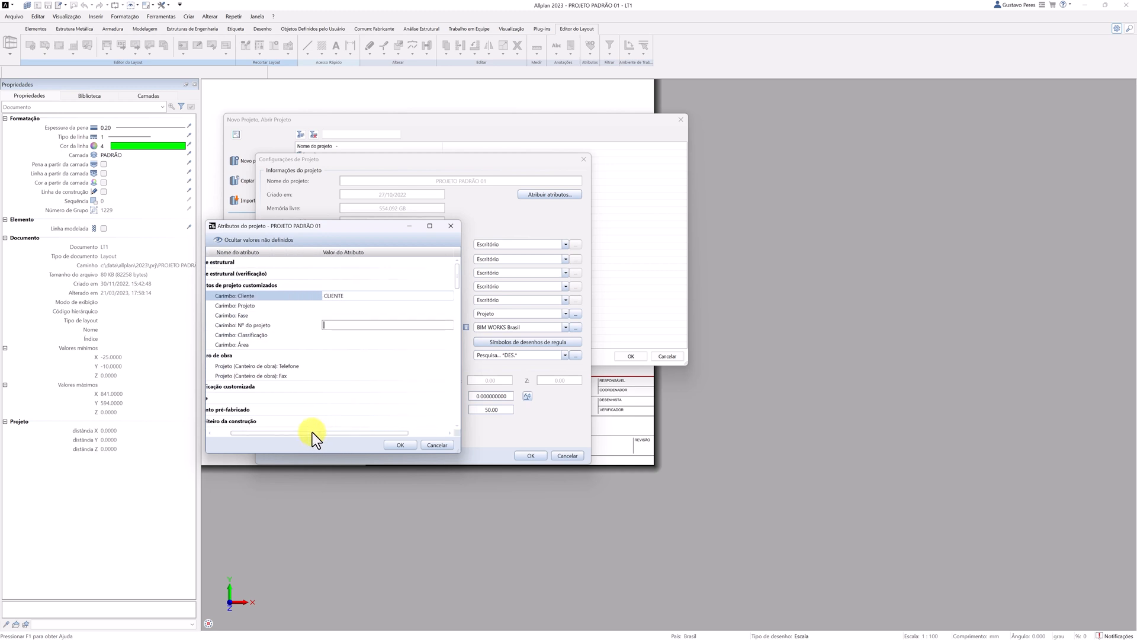
{"action": "left_click", "coordinate": [322, 305]}
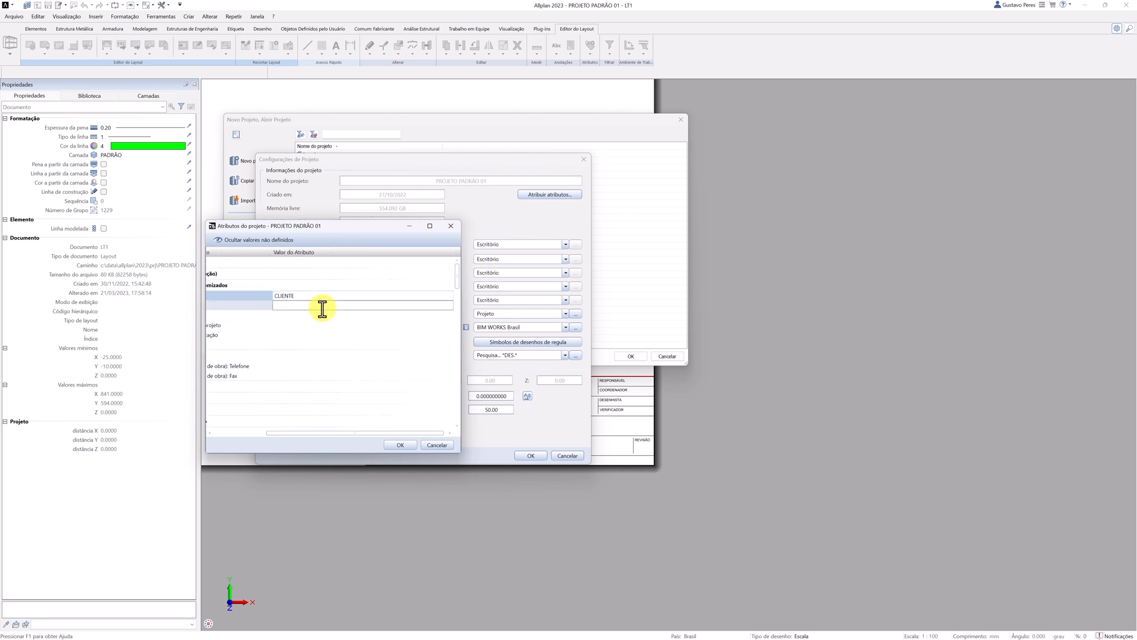
{"action": "type", "text": "PROKE"}
{"action": "type", "text": "JETO"}
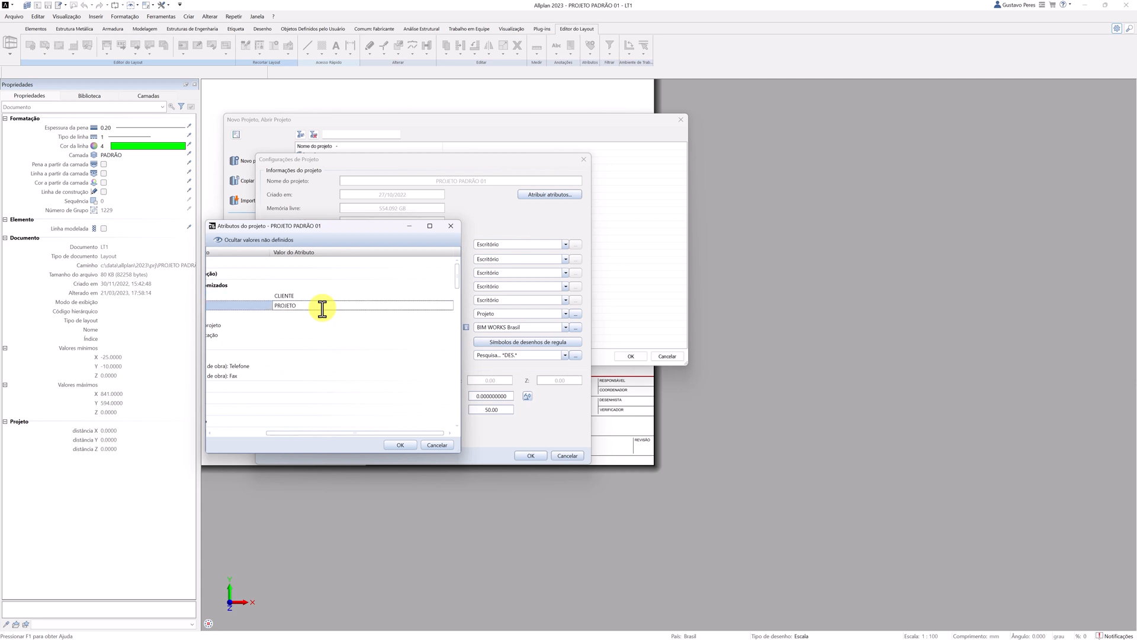
{"action": "left_click", "coordinate": [402, 445]}
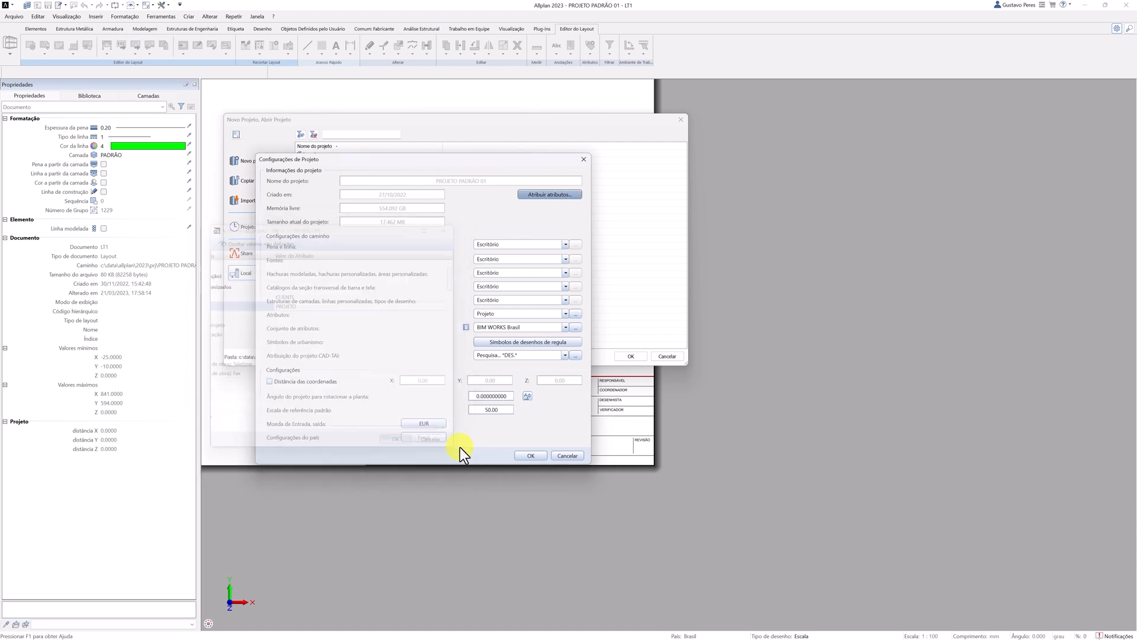
{"action": "left_click", "coordinate": [528, 455]}
{"action": "left_click", "coordinate": [629, 356]}
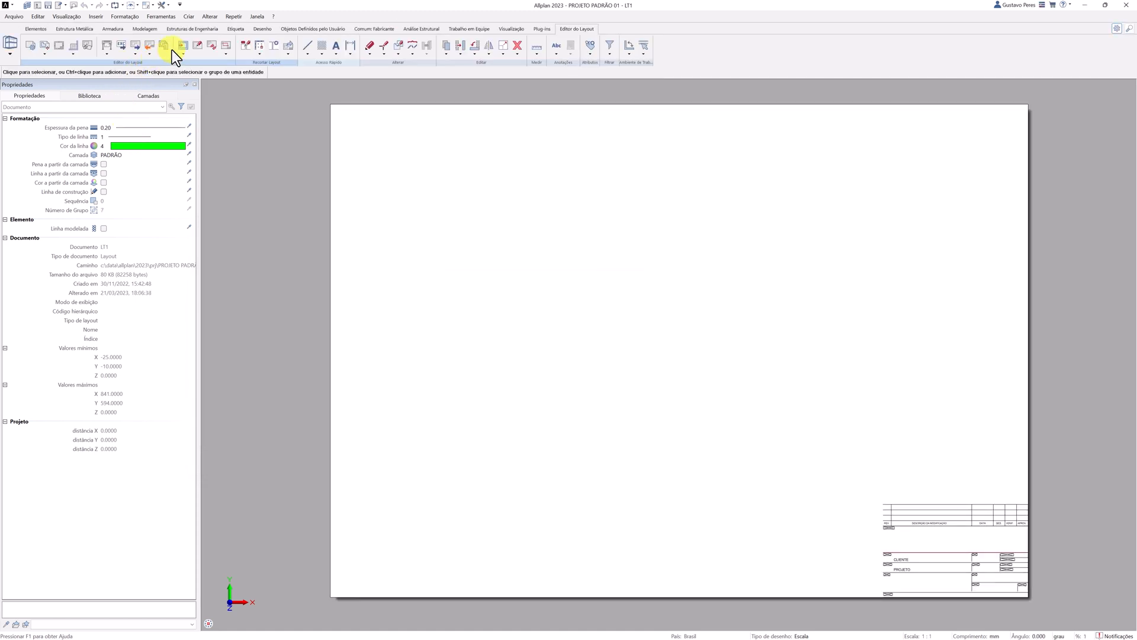
Open the layout attributes table and the selection of attributes it displays.
{"action": "left_click", "coordinate": [88, 46]}
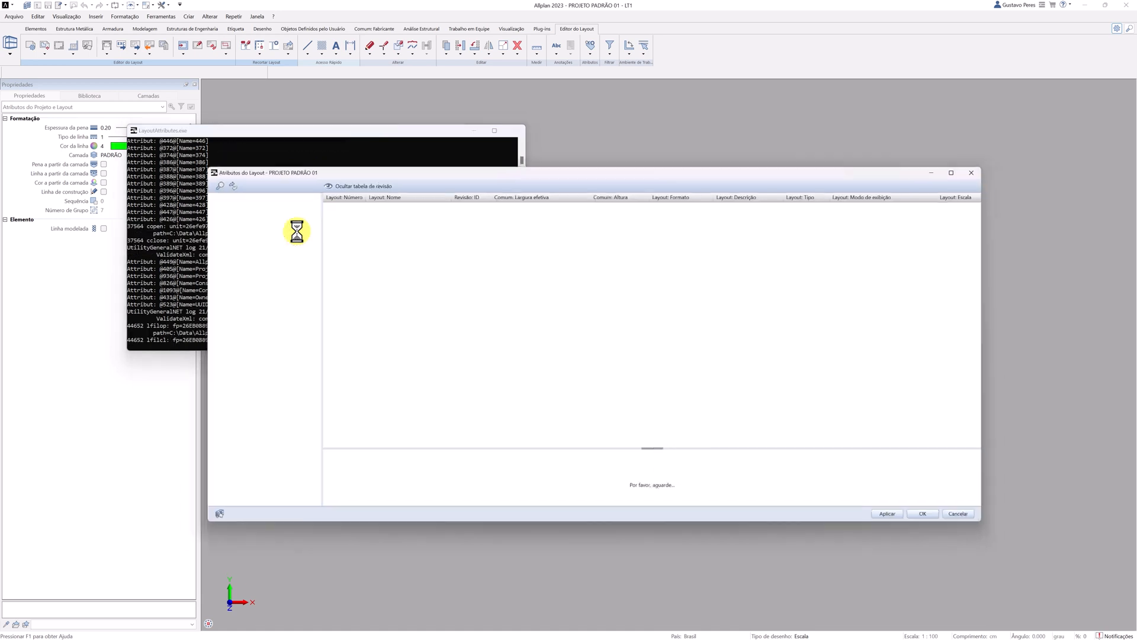
{"action": "right_click", "coordinate": [374, 192]}
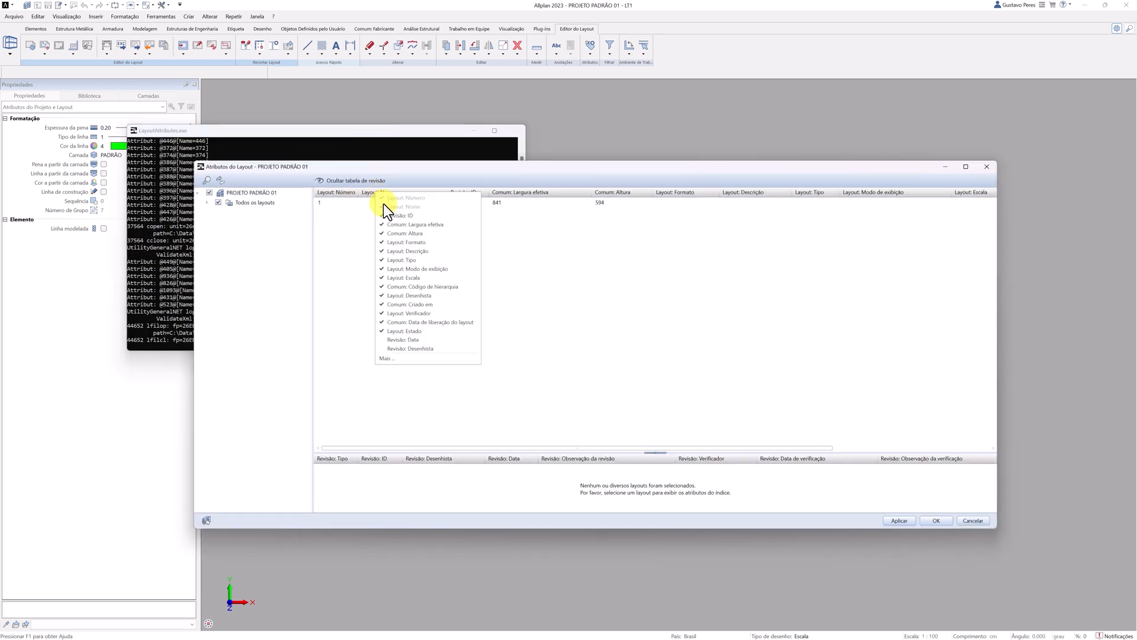
{"action": "left_click", "coordinate": [412, 358]}
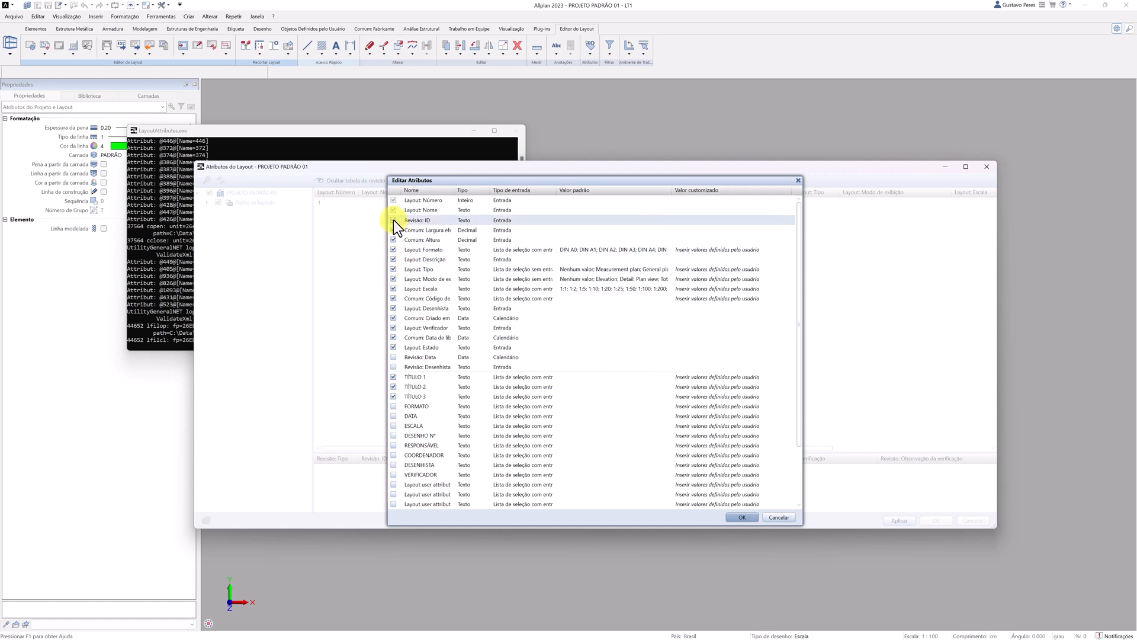
Reduce the displayed layout attributes to Layout: Número, Layout: Nome, TÍTULO 1, TÍTULO 2 and TÍTULO 3.
{"action": "left_click", "coordinate": [393, 220]}
{"action": "left_click", "coordinate": [393, 230]}
{"action": "left_click", "coordinate": [411, 239]}
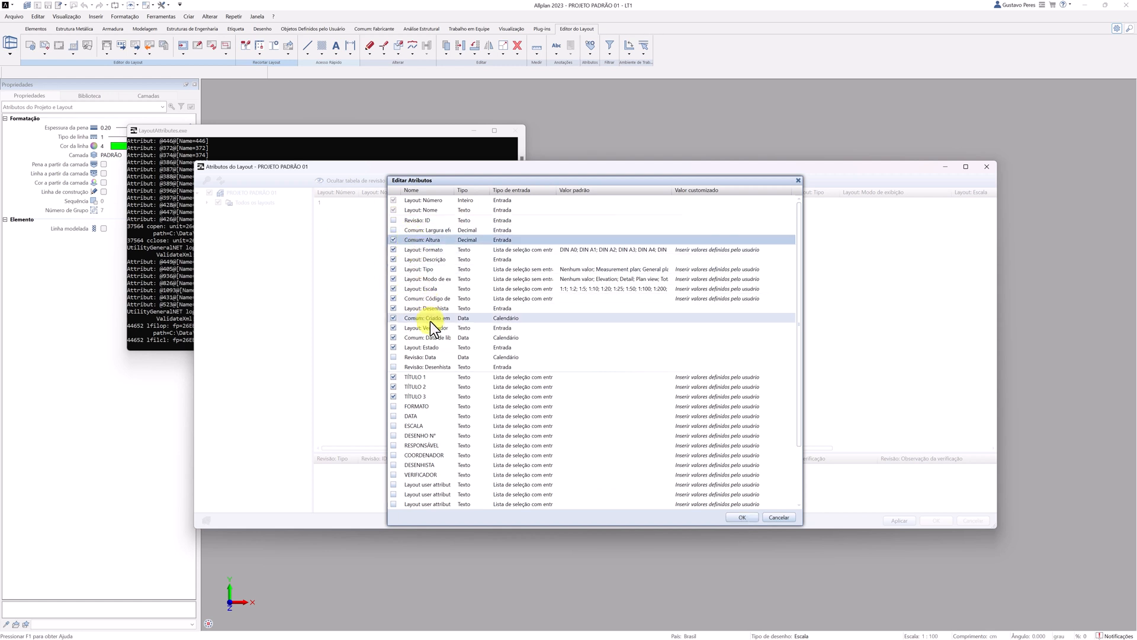
{"action": "left_click", "coordinate": [431, 337]}
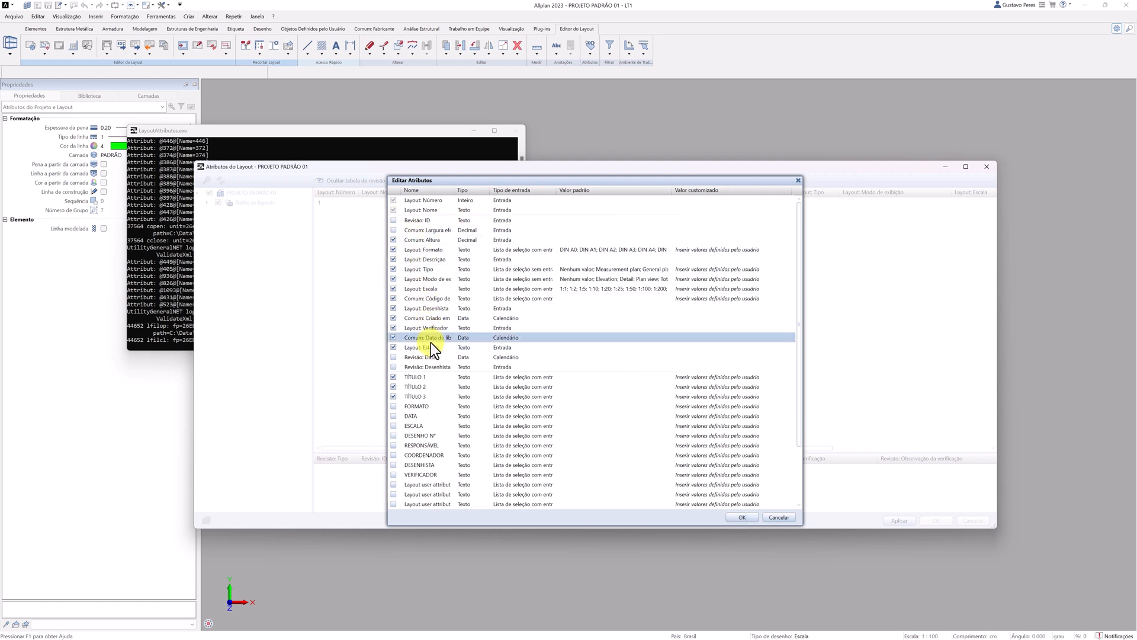
{"action": "left_click", "coordinate": [394, 327]}
{"action": "left_click", "coordinate": [393, 318]}
{"action": "left_click", "coordinate": [393, 308]}
{"action": "left_click", "coordinate": [393, 298]}
{"action": "left_click", "coordinate": [393, 289]}
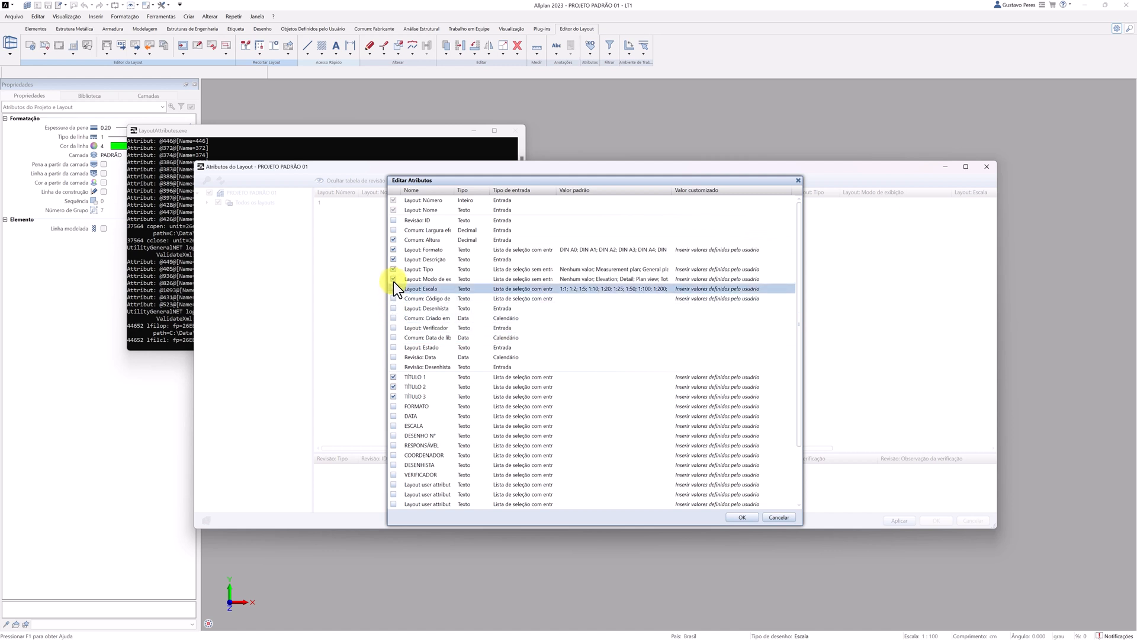
{"action": "left_click", "coordinate": [393, 279]}
{"action": "left_click", "coordinate": [393, 269]}
{"action": "left_click", "coordinate": [393, 258]}
{"action": "left_click", "coordinate": [394, 249]}
{"action": "left_click", "coordinate": [394, 240]}
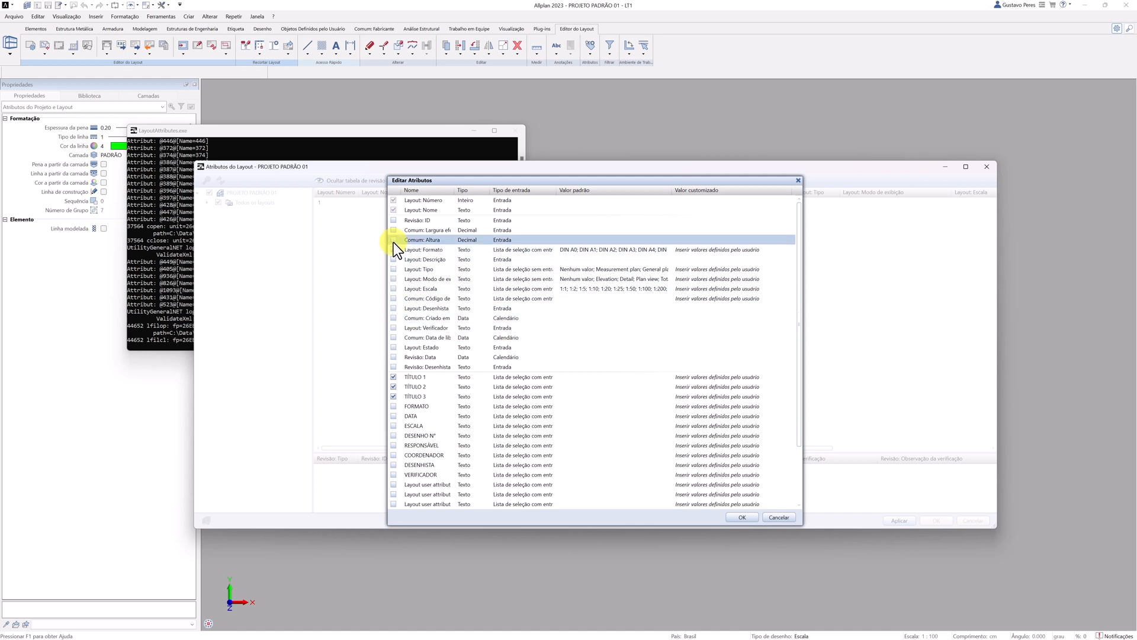
{"action": "left_click", "coordinate": [740, 517]}
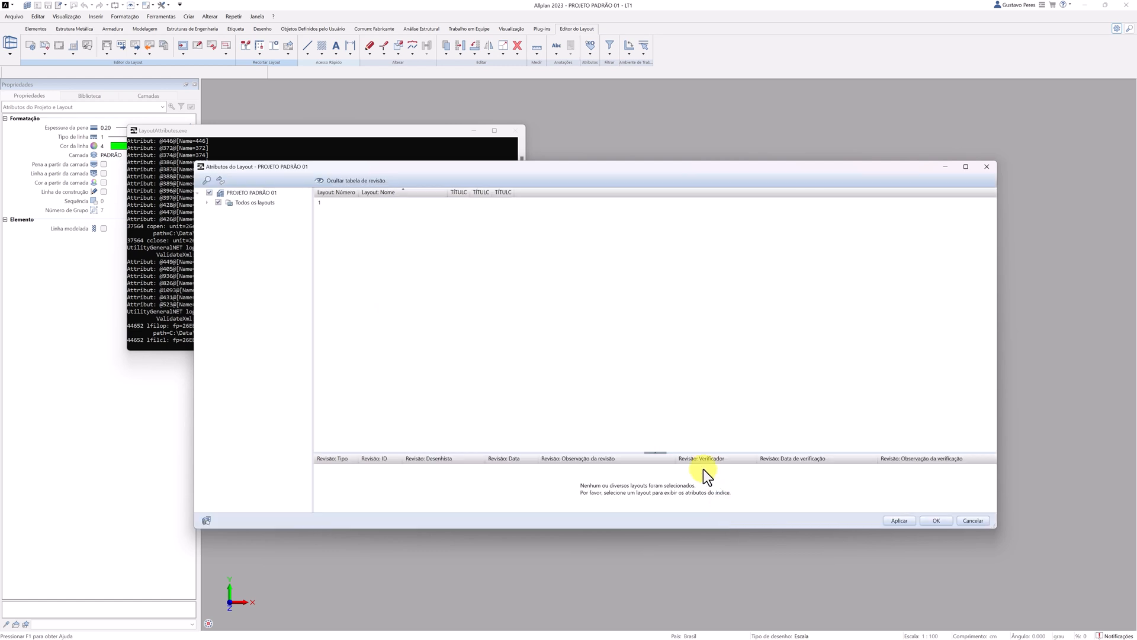
Fill in the titles of layout 1 with T1, T2 and T3.
{"action": "left_click", "coordinate": [460, 204]}
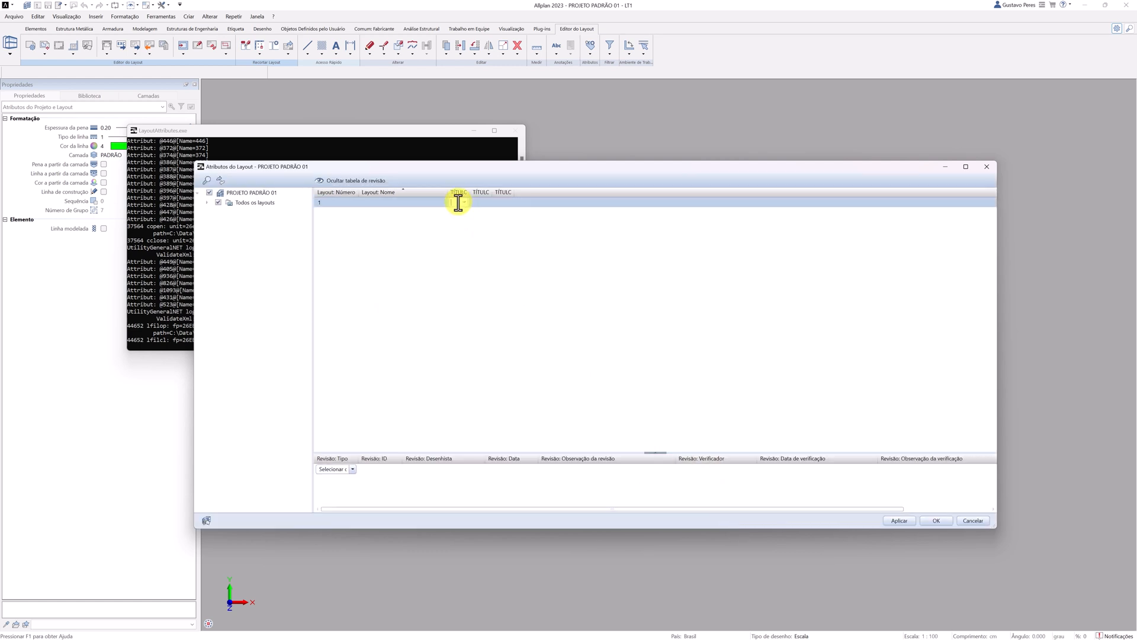
{"action": "left_click", "coordinate": [479, 203]}
{"action": "type", "text": "T2"}
{"action": "left_click", "coordinate": [502, 203]}
{"action": "left_click", "coordinate": [430, 205]}
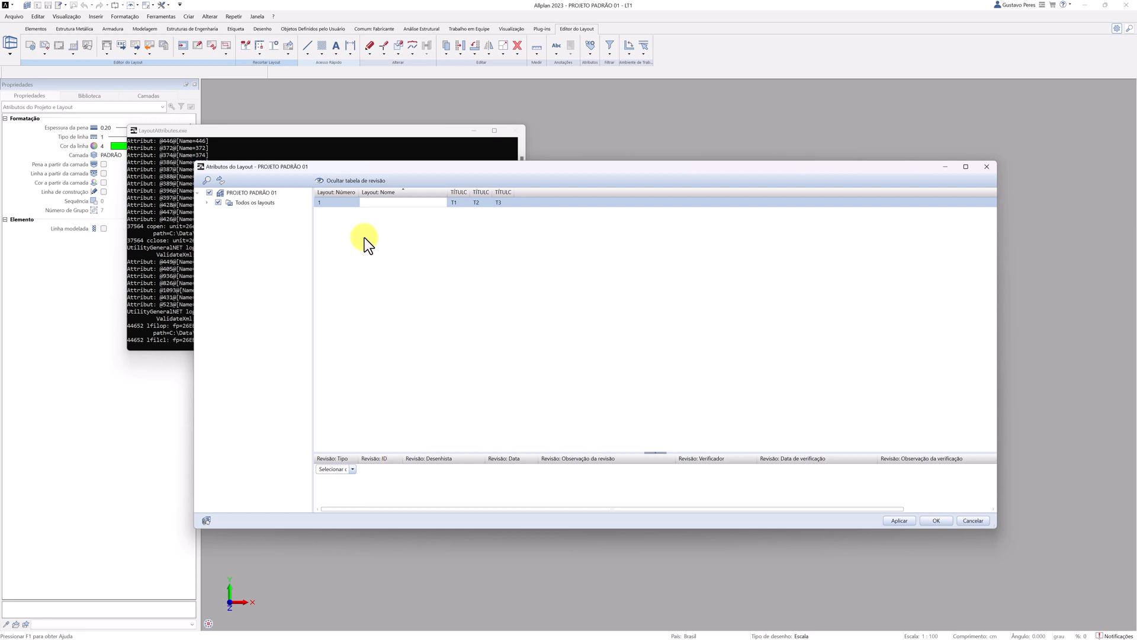
Hide the revision columns Verificador, Data de verificação, Observação da verificação, Aprovador and Data de aprovação.
{"action": "right_click", "coordinate": [382, 459]}
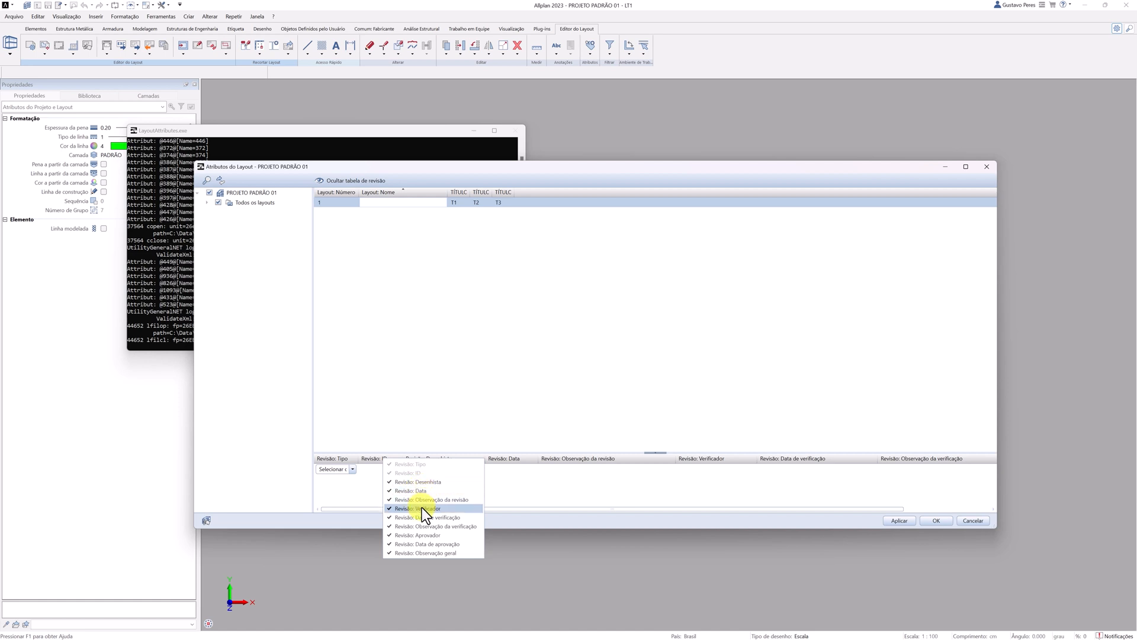
{"action": "left_click", "coordinate": [422, 508]}
{"action": "left_click", "coordinate": [422, 517]}
{"action": "left_click", "coordinate": [422, 526]}
{"action": "left_click", "coordinate": [423, 535]}
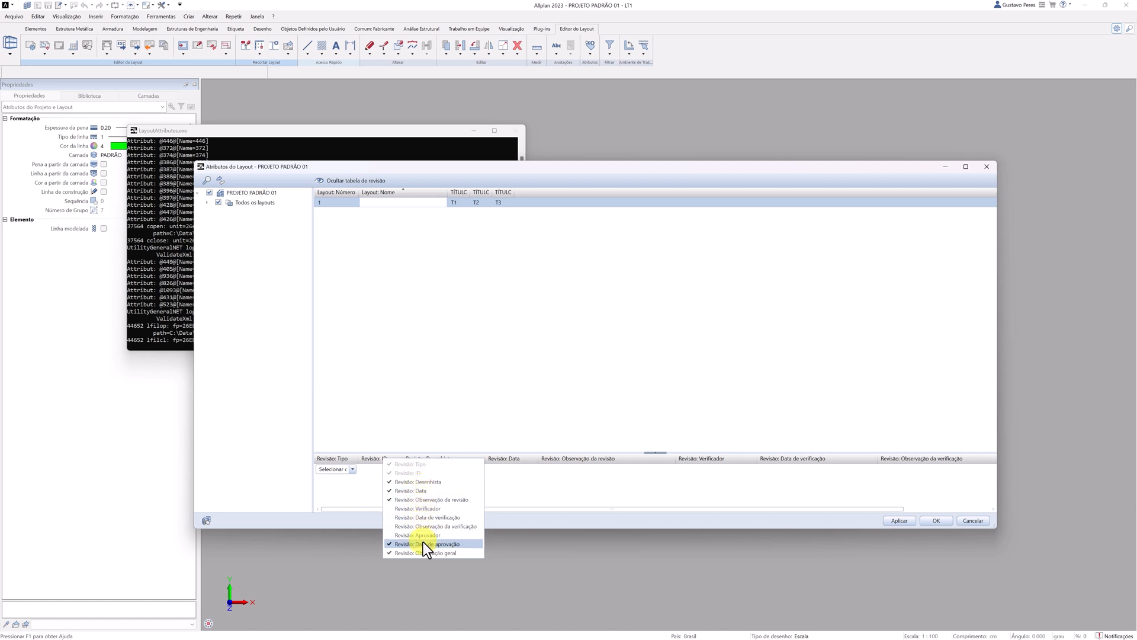
{"action": "left_click", "coordinate": [423, 546]}
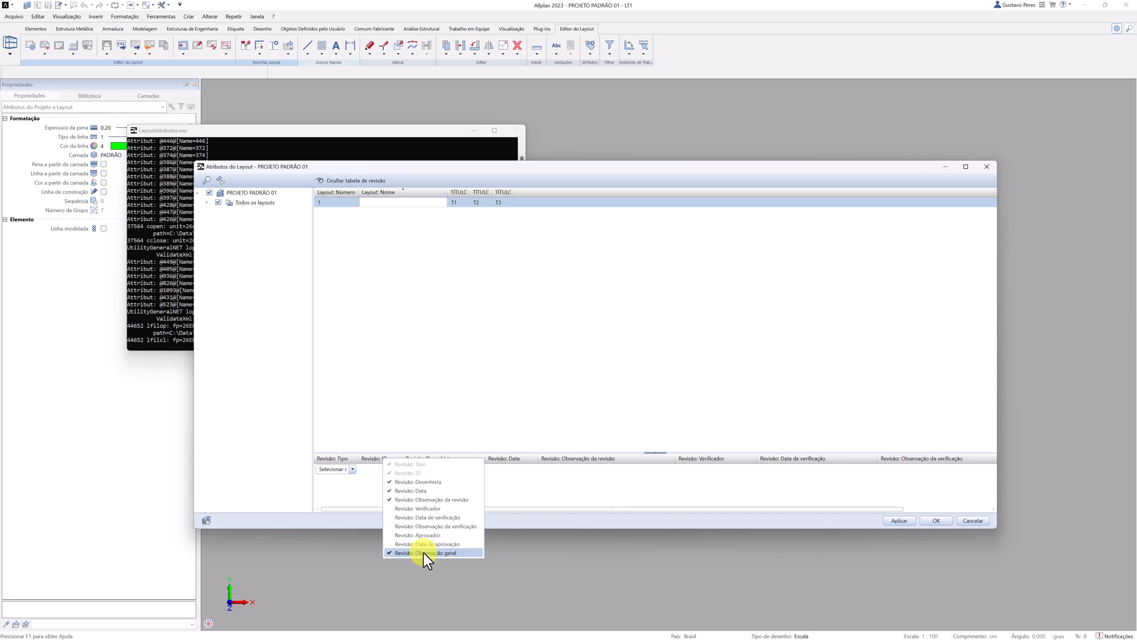
{"action": "left_click", "coordinate": [370, 496]}
Add an Index revision to layout 1 with ID 0, the draftsman's initials and the description EMISSÃO INICIAL.
{"action": "left_click", "coordinate": [335, 202]}
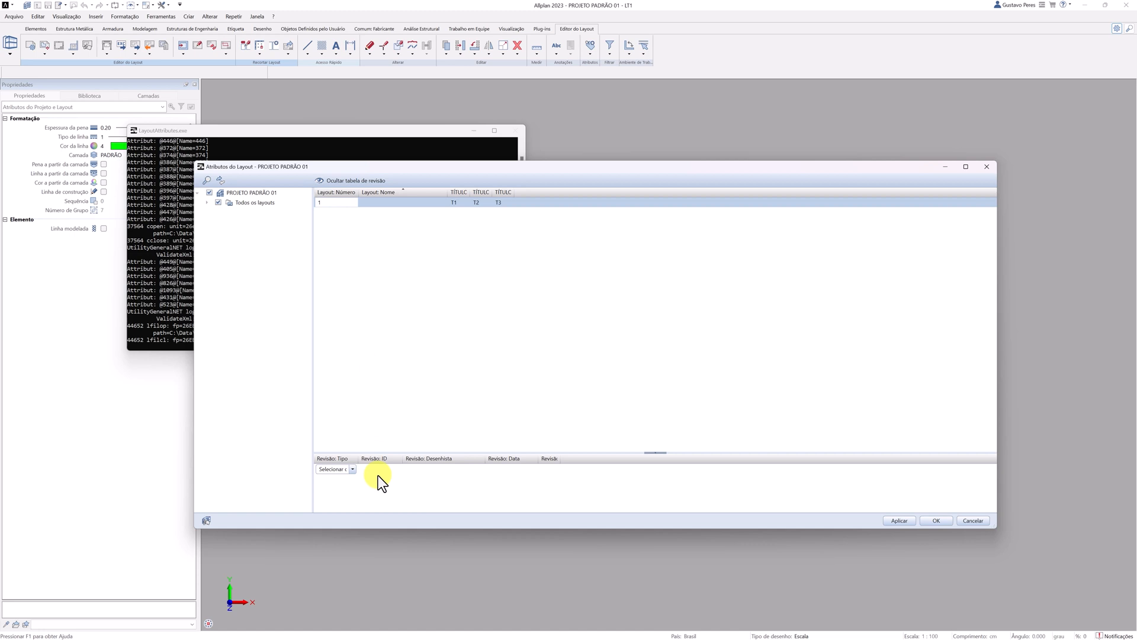
{"action": "left_click", "coordinate": [353, 471]}
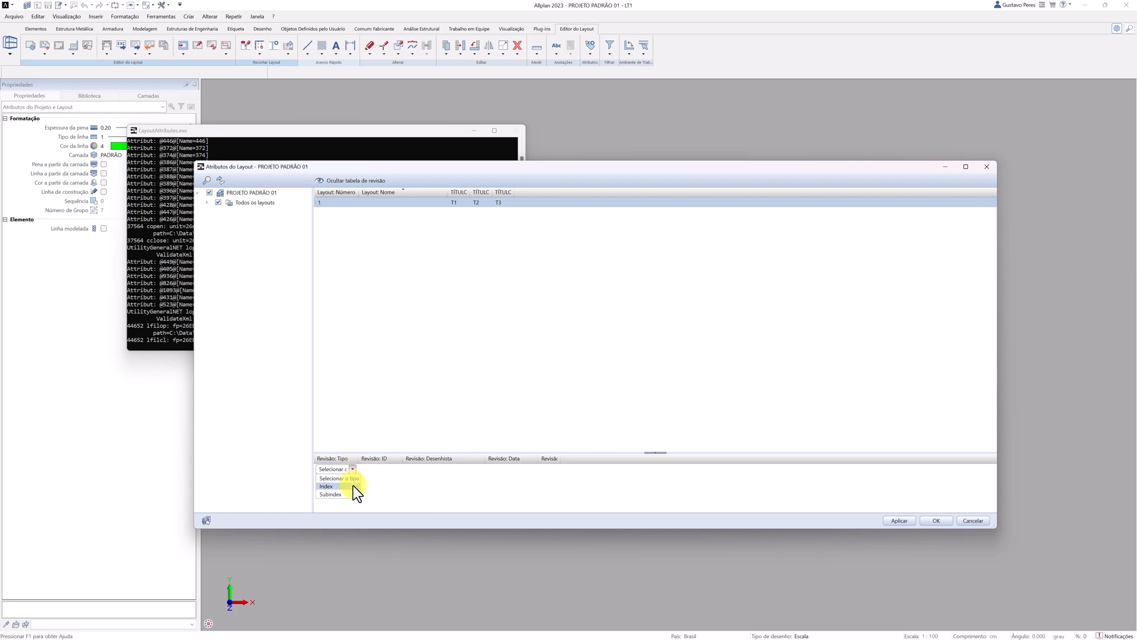
{"action": "left_click", "coordinate": [353, 486]}
{"action": "left_click", "coordinate": [373, 469]}
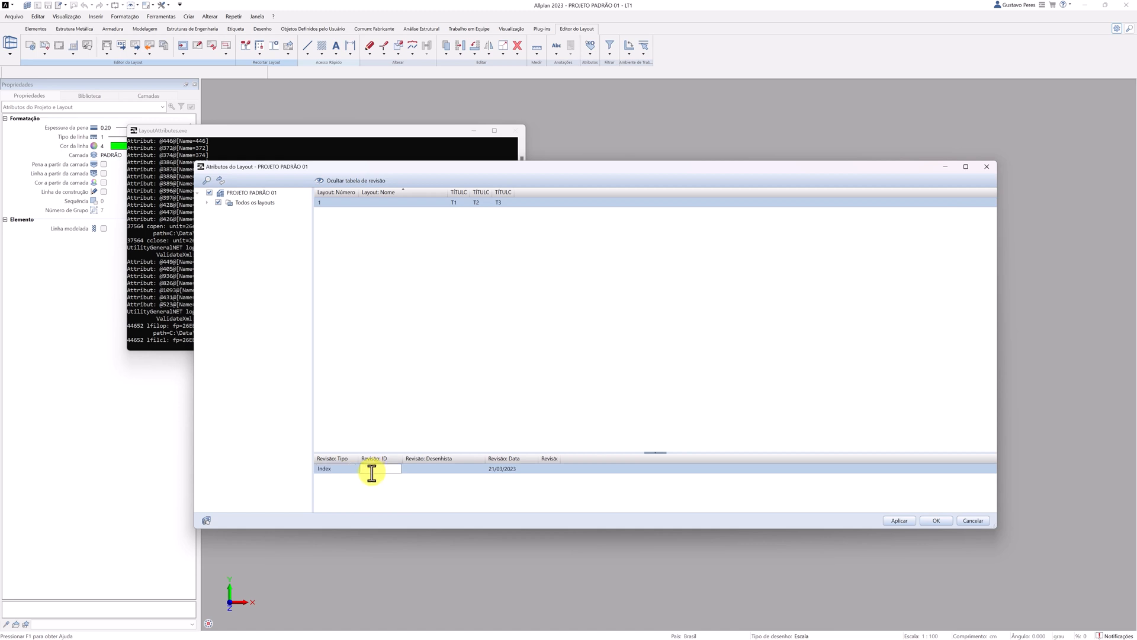
{"action": "left_click", "coordinate": [422, 470]}
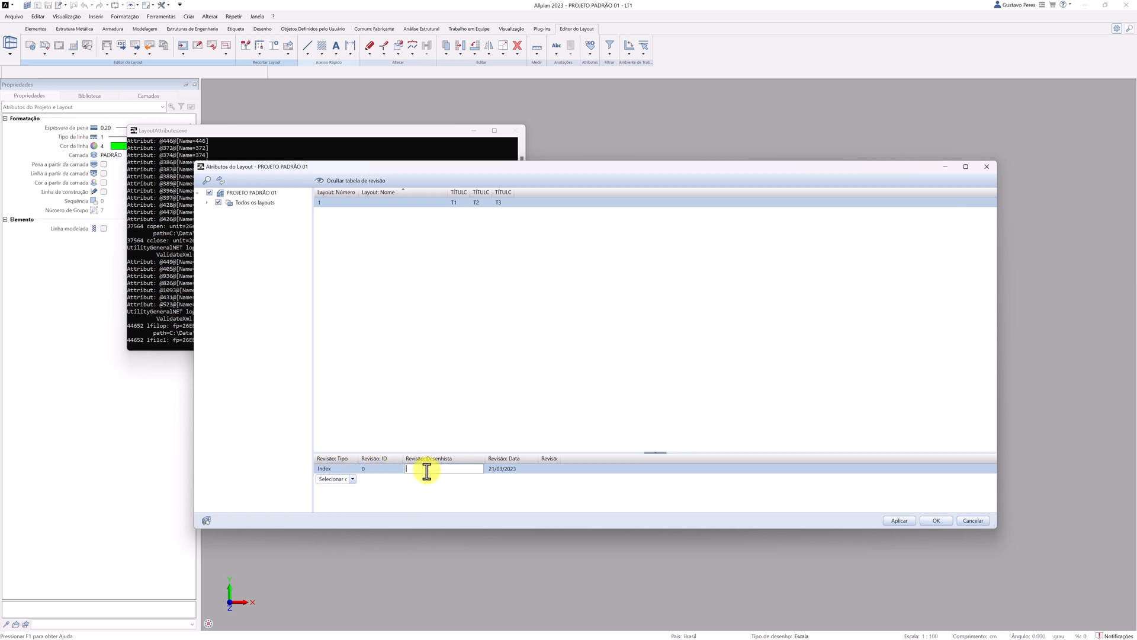
{"action": "type", "text": "GFP"}
{"action": "key", "text": "Return"}
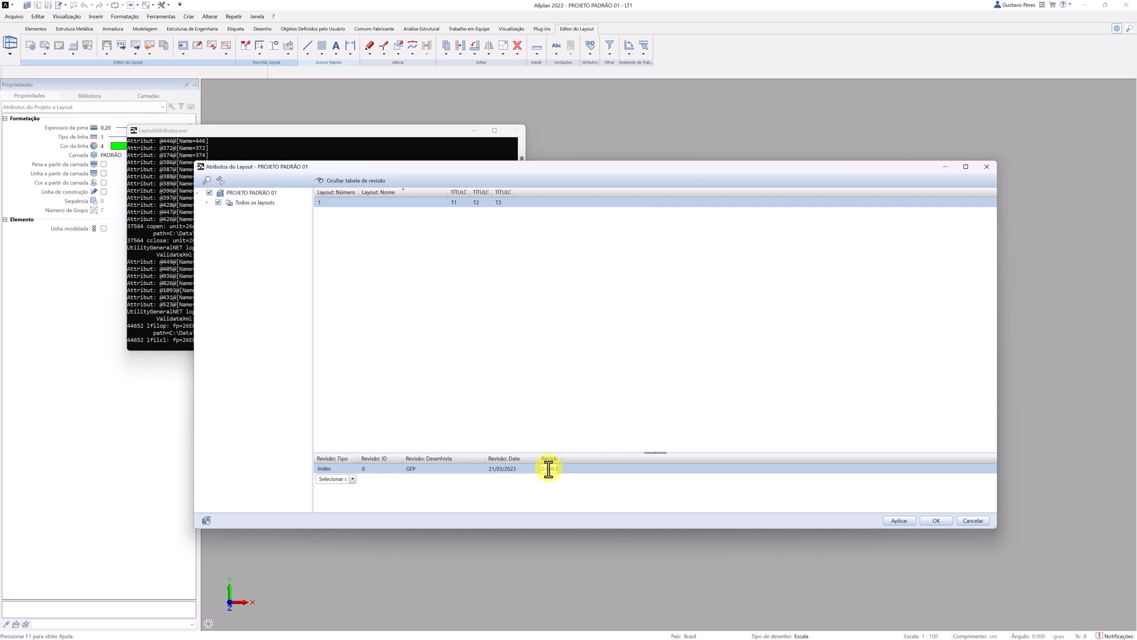
{"action": "type", "text": "AL"}
{"action": "key", "text": "Return"}
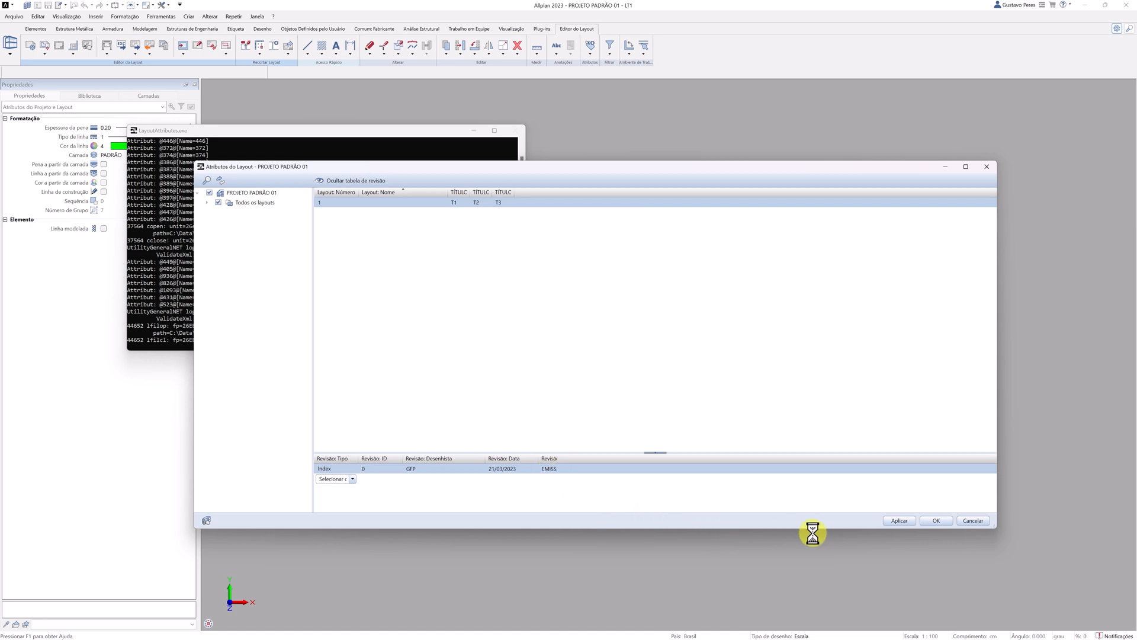
Apply the layout attribute changes, close the table and inspect the filled title block in the layout's corner.
{"action": "left_click", "coordinate": [899, 521]}
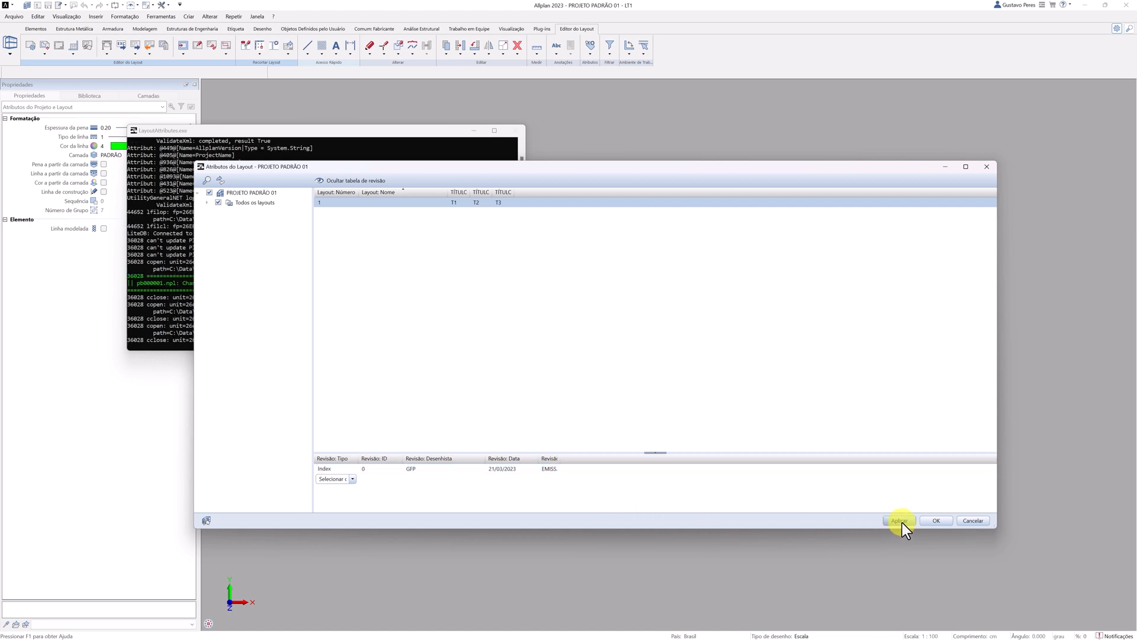
{"action": "left_click", "coordinate": [935, 520]}
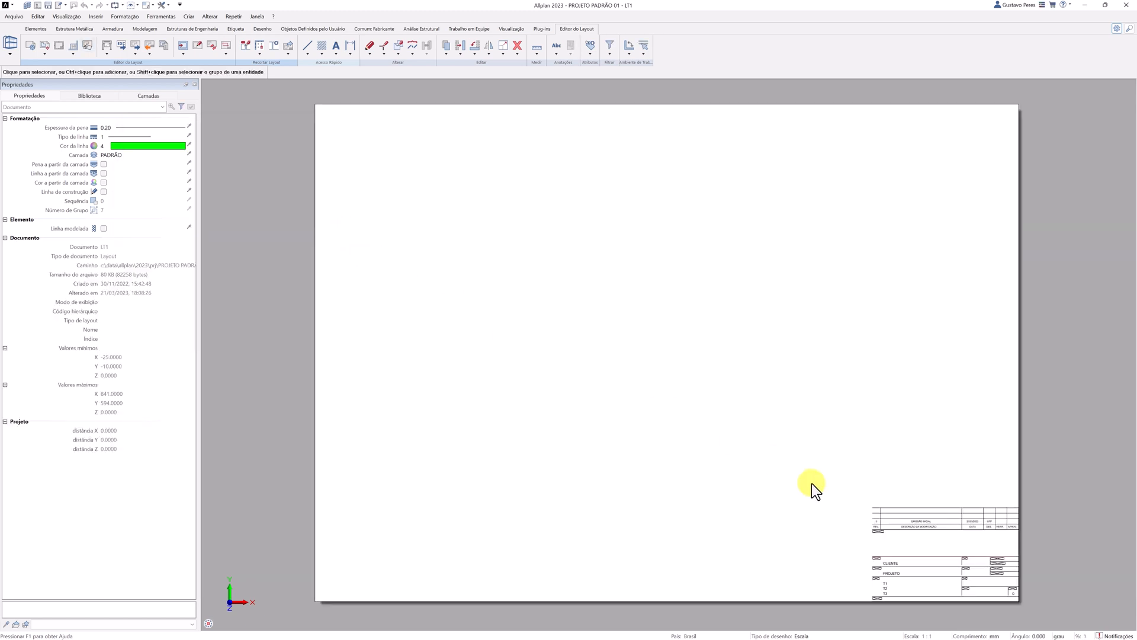
{"action": "middle_click_drag", "start_coordinate": [812, 490], "coordinate": [619, 354]}
{"action": "scroll", "coordinate": [708, 483], "scroll_direction": "up", "scroll_amount": 4}
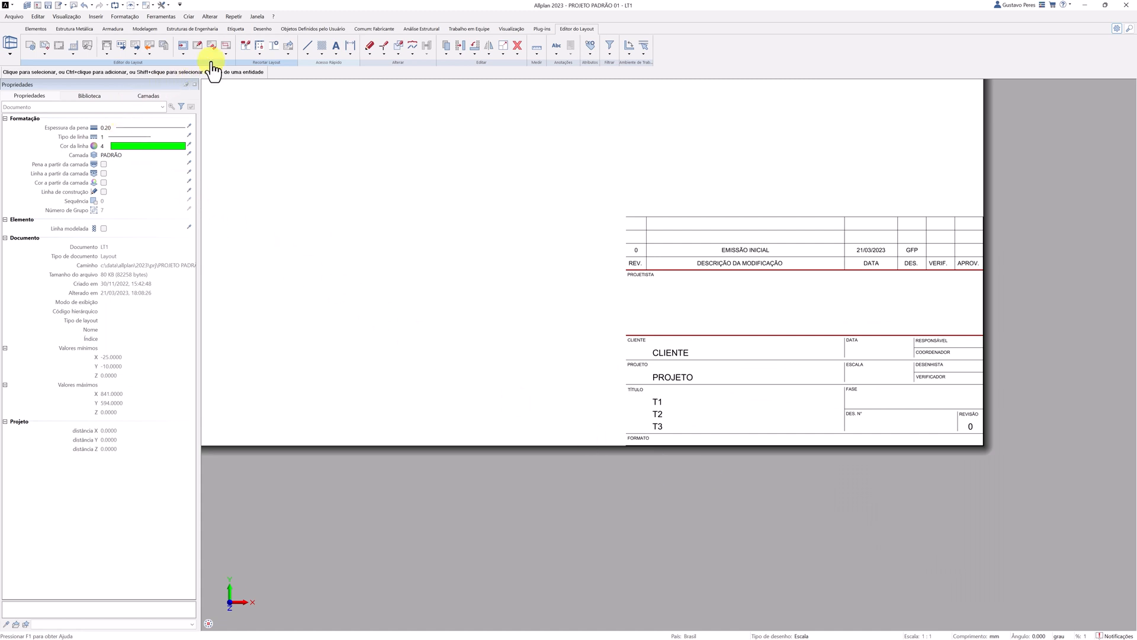
Load the custom label PADRÃO (TREINAMENTO) from Escritório, Carimbos into the drawing and place a copy beside the original title block.
{"action": "left_click", "coordinate": [289, 31]}
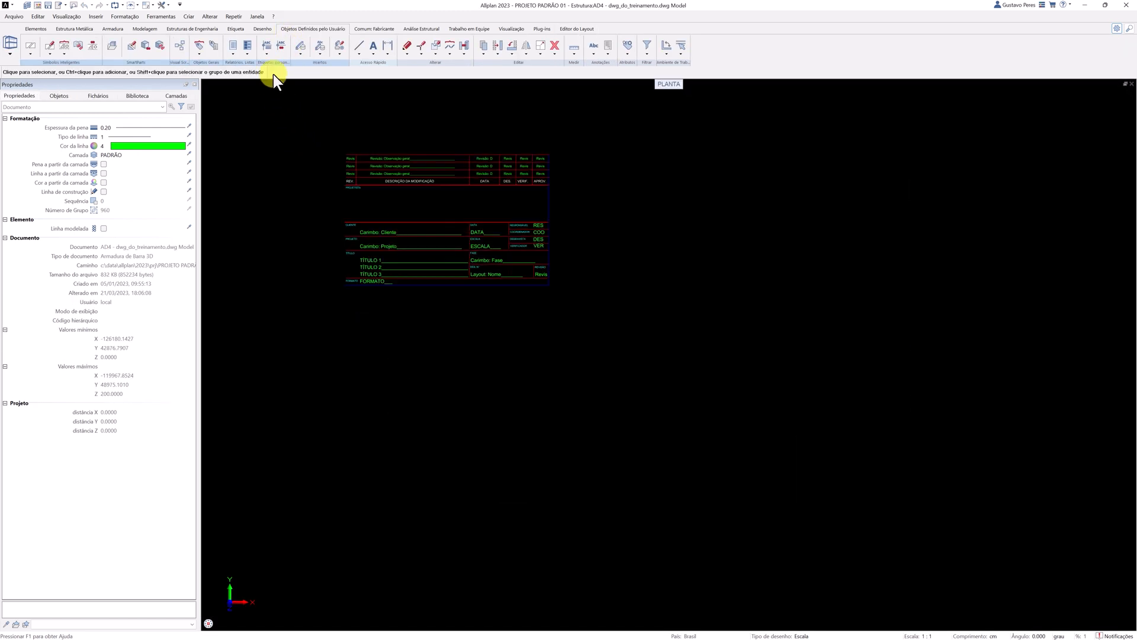
{"action": "left_click", "coordinate": [268, 55]}
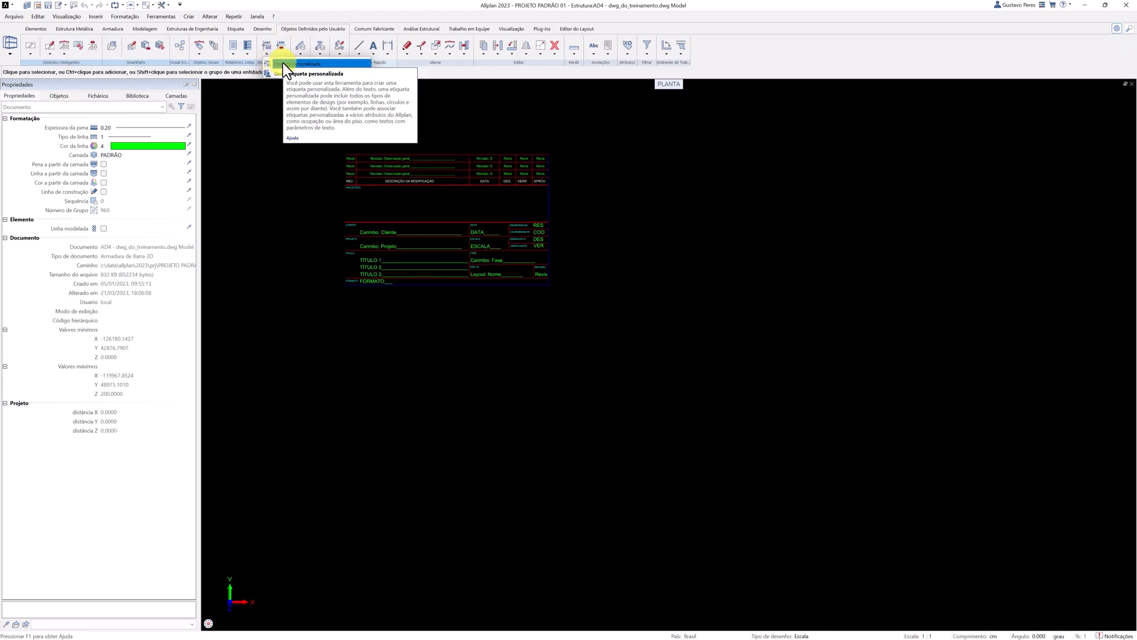
{"action": "left_click", "coordinate": [282, 63]}
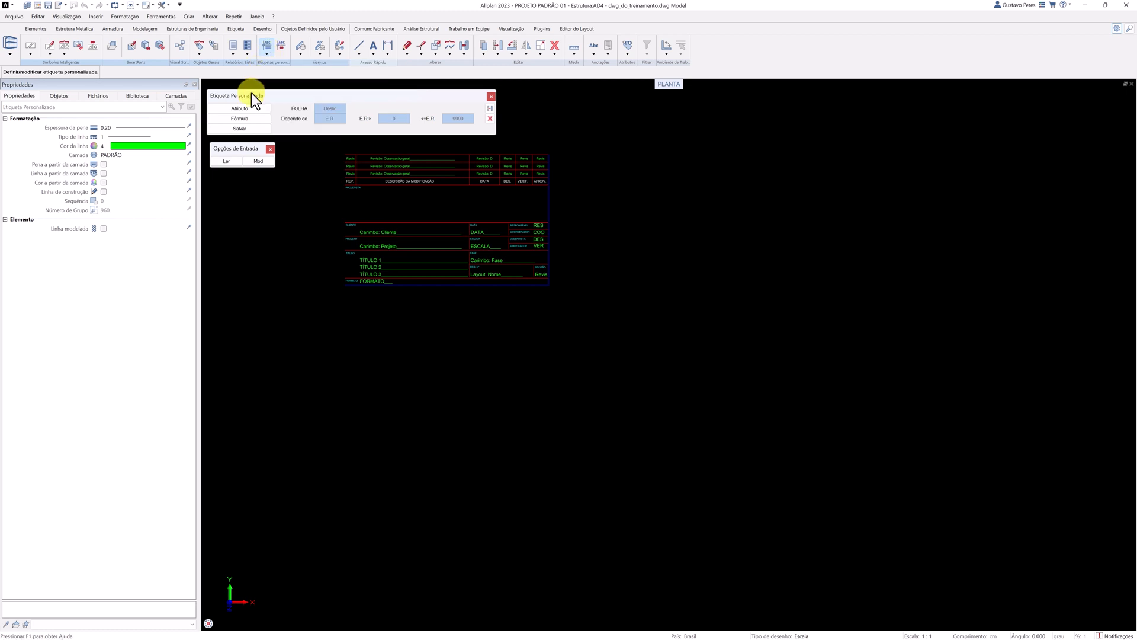
{"action": "left_click", "coordinate": [227, 163]}
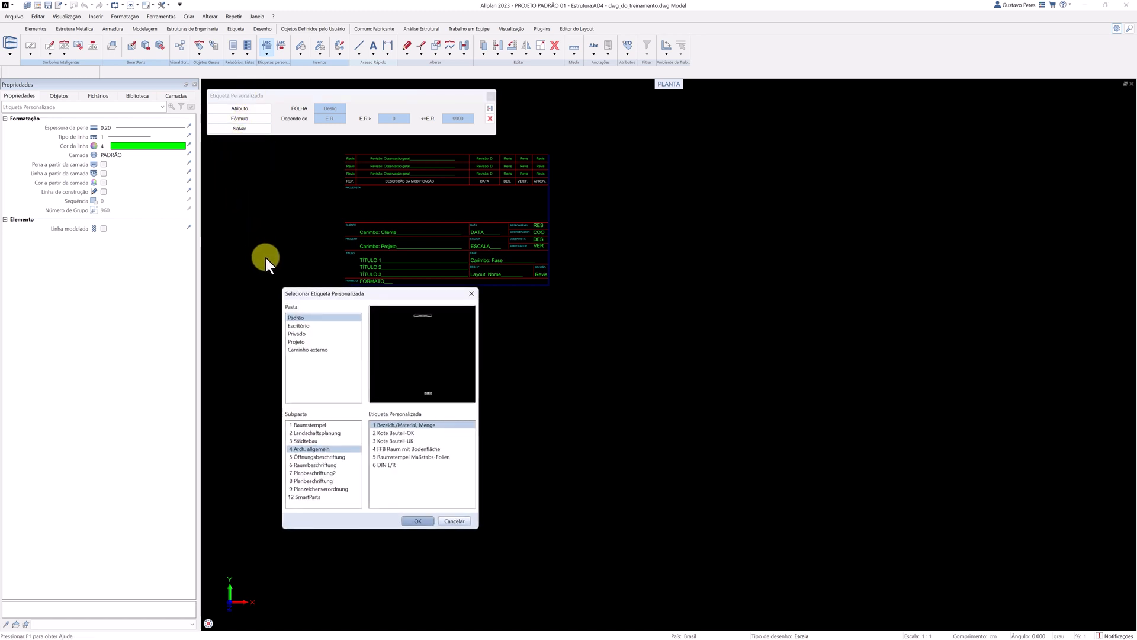
{"action": "left_click", "coordinate": [290, 326]}
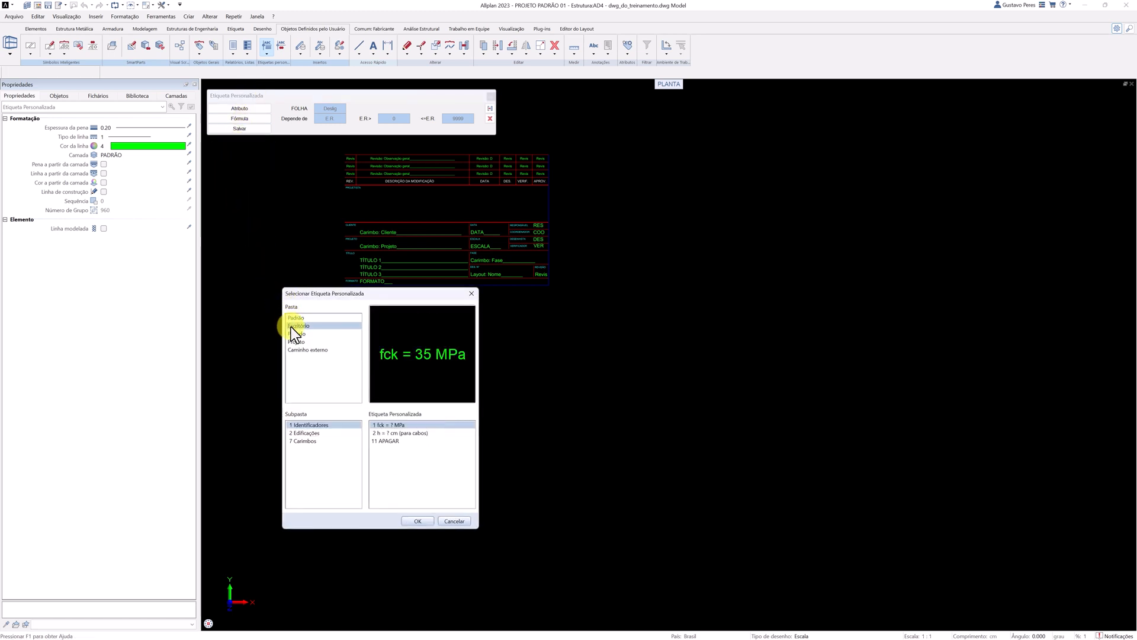
{"action": "left_click", "coordinate": [305, 441]}
{"action": "left_click", "coordinate": [386, 435]}
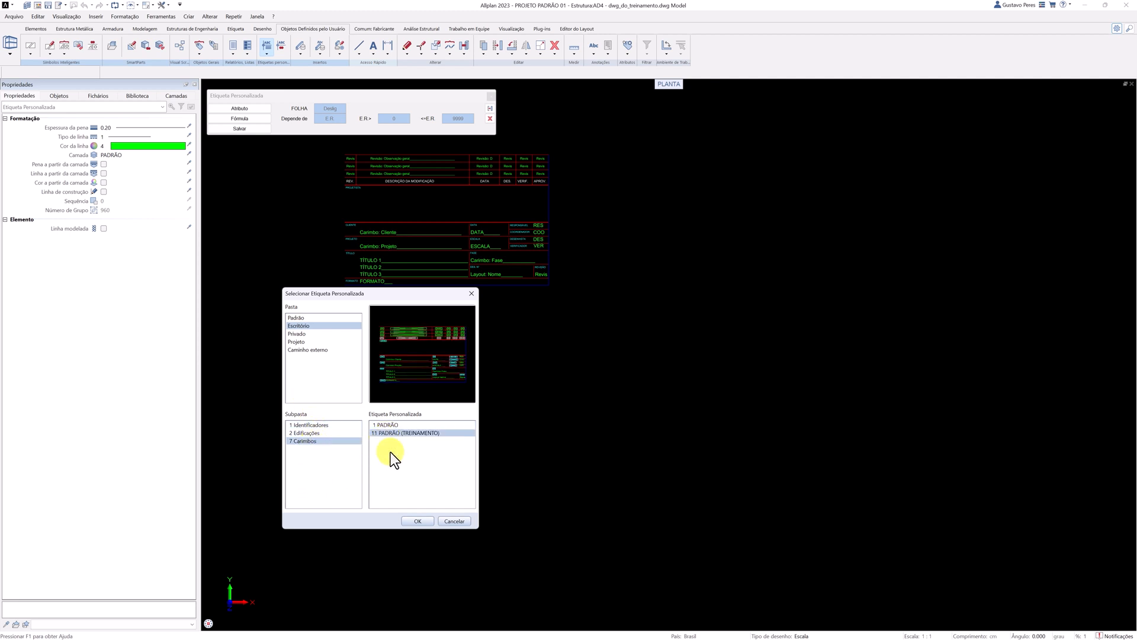
{"action": "left_click", "coordinate": [418, 522]}
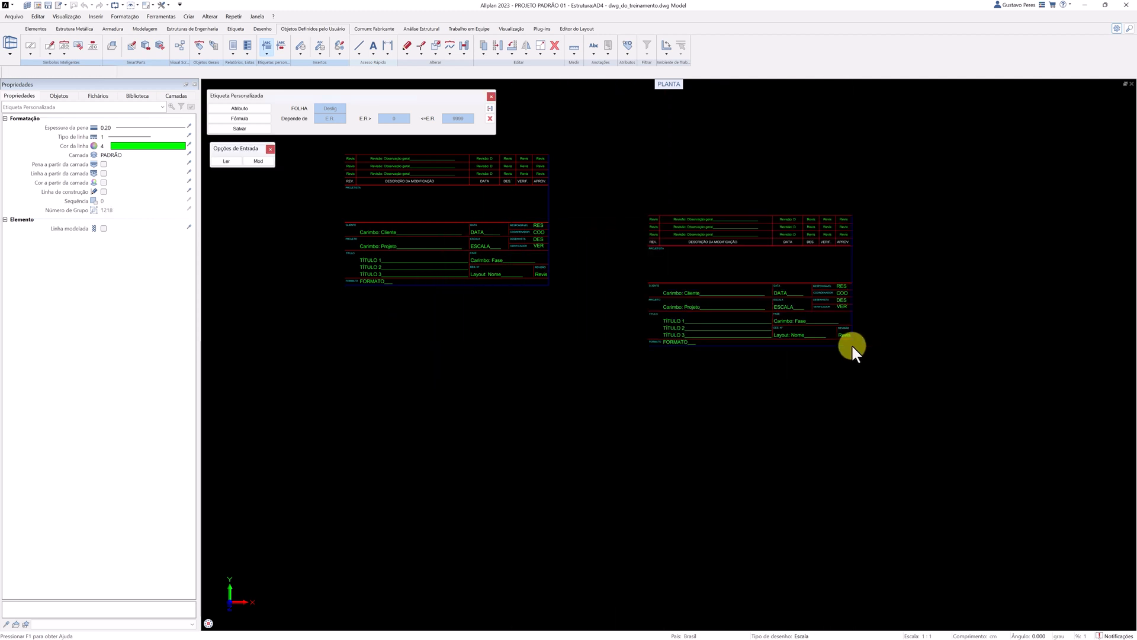
{"action": "left_click", "coordinate": [853, 348]}
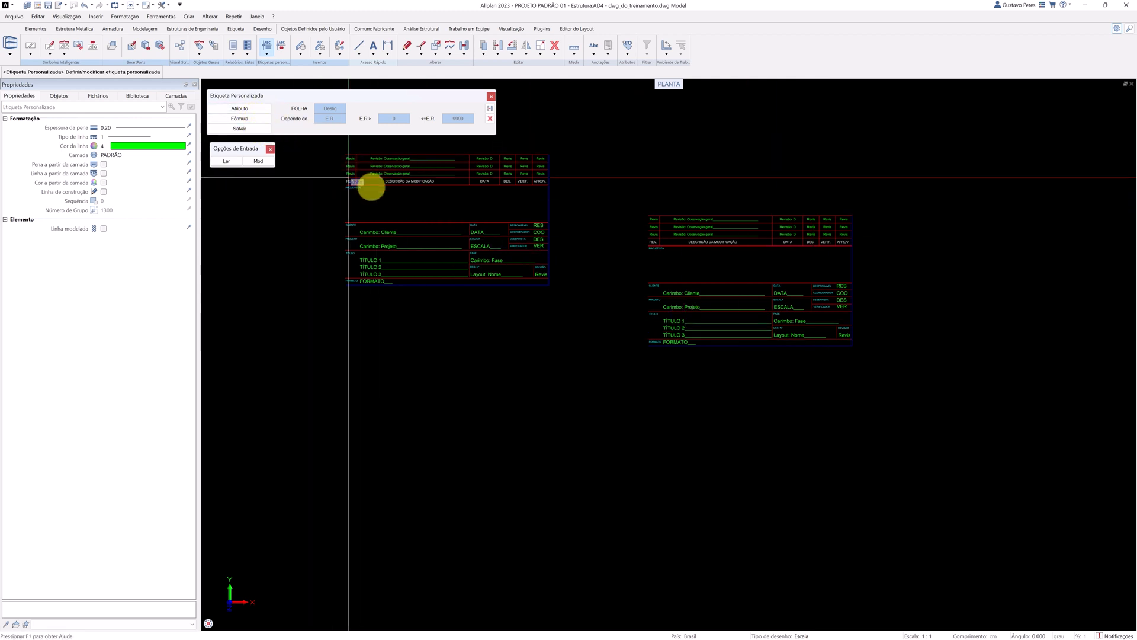
{"action": "key", "text": "Escape"}
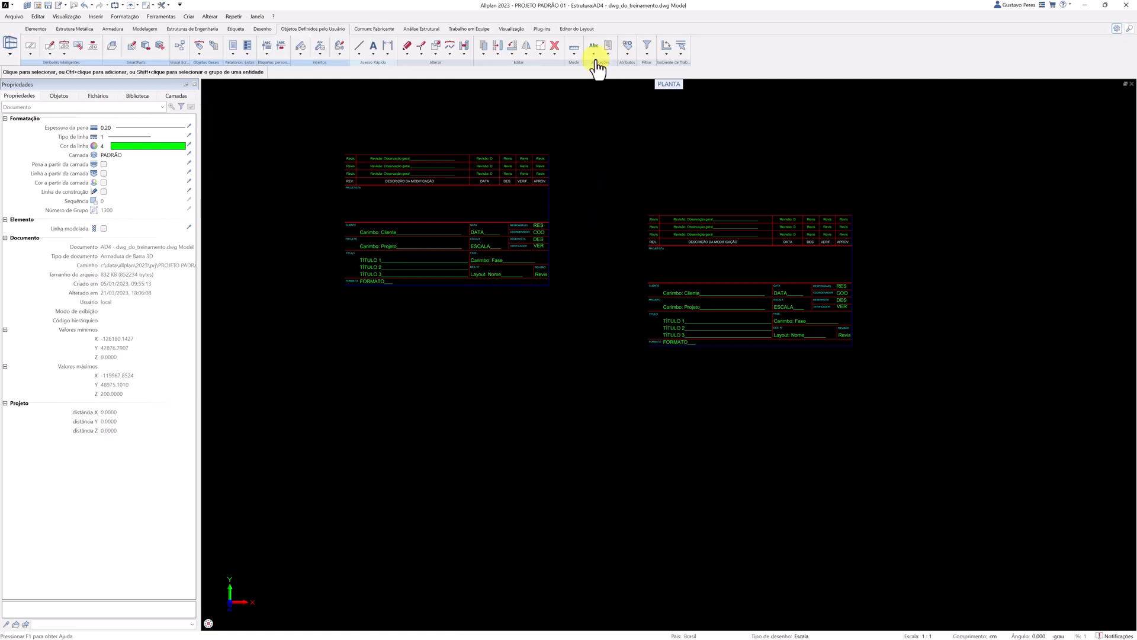
Return to the layout and delete the title block from the corner of the sheet.
{"action": "left_click", "coordinate": [581, 31]}
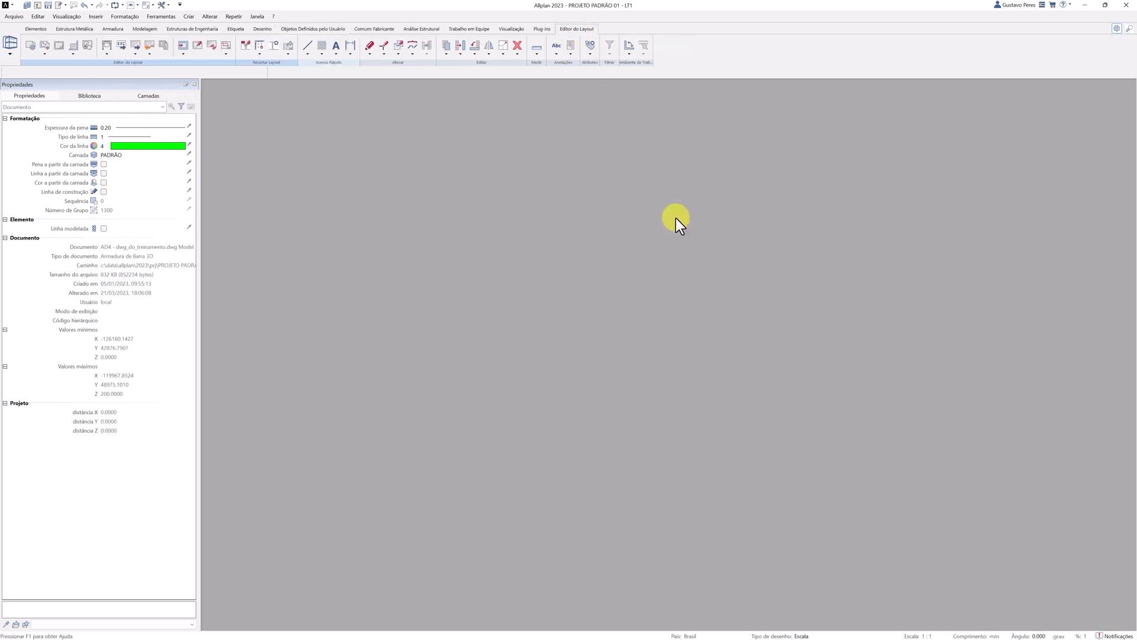
{"action": "scroll", "coordinate": [666, 244], "scroll_direction": "down", "scroll_amount": 2}
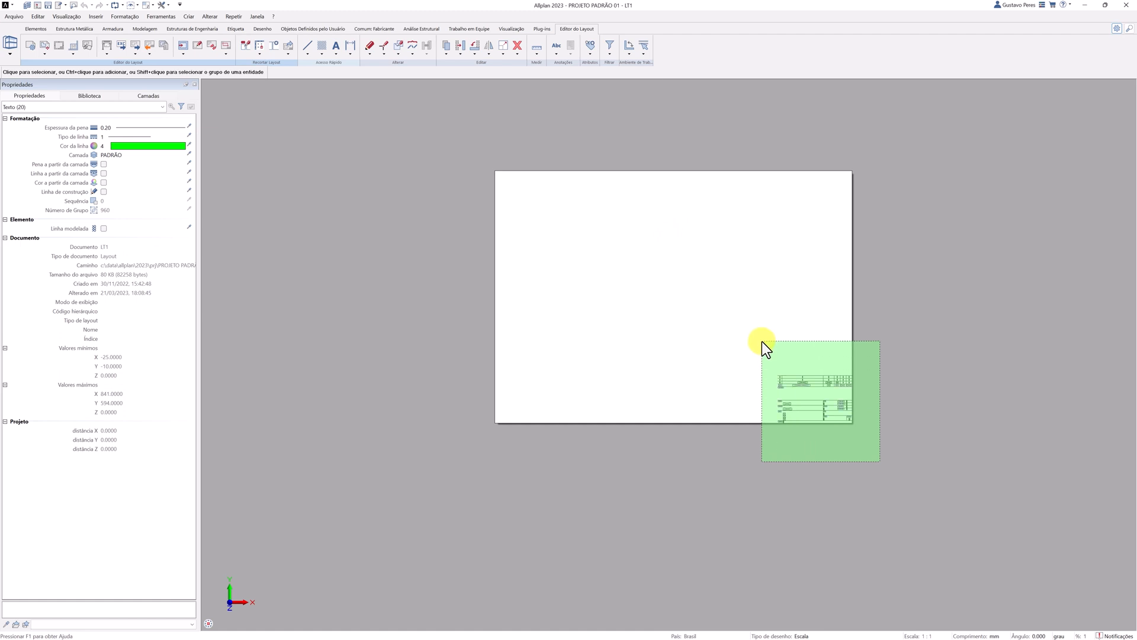
{"action": "key", "text": "Delete"}
{"action": "left_click", "coordinate": [811, 386]}
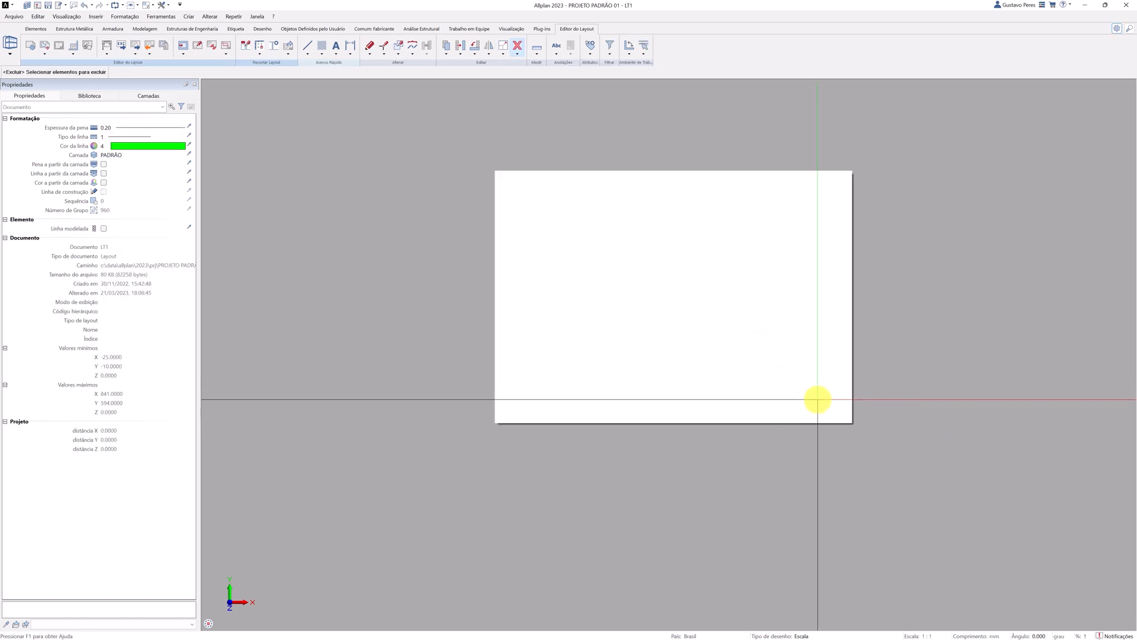
{"action": "key", "text": "Escape"}
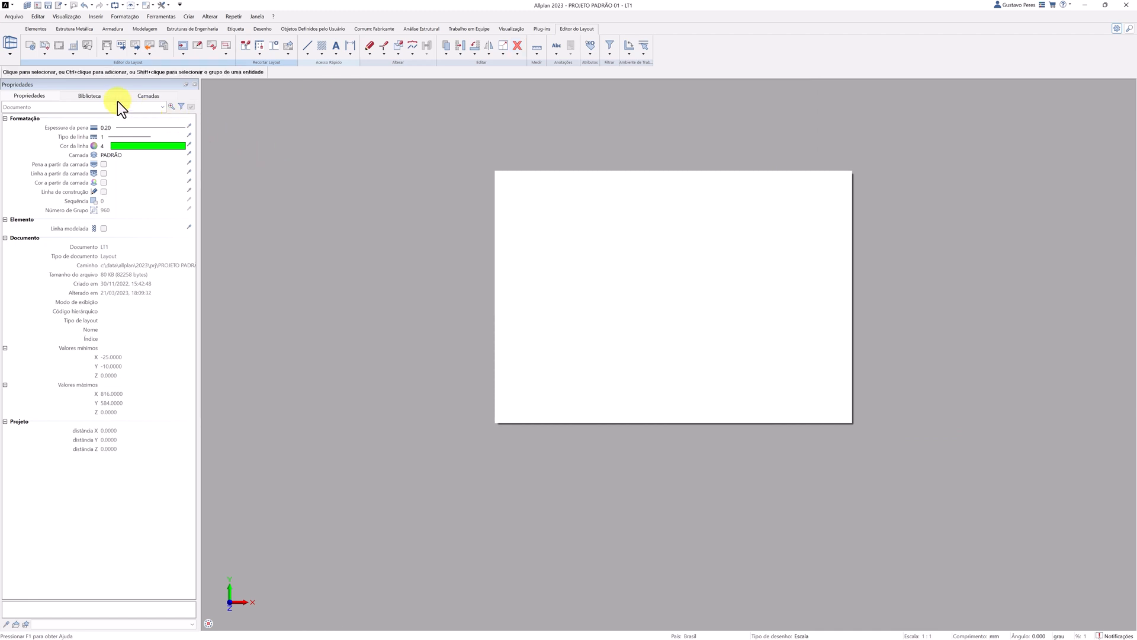
Set the page's layout margin to Margem individual (DIN 824 C).
{"action": "left_click", "coordinate": [31, 46]}
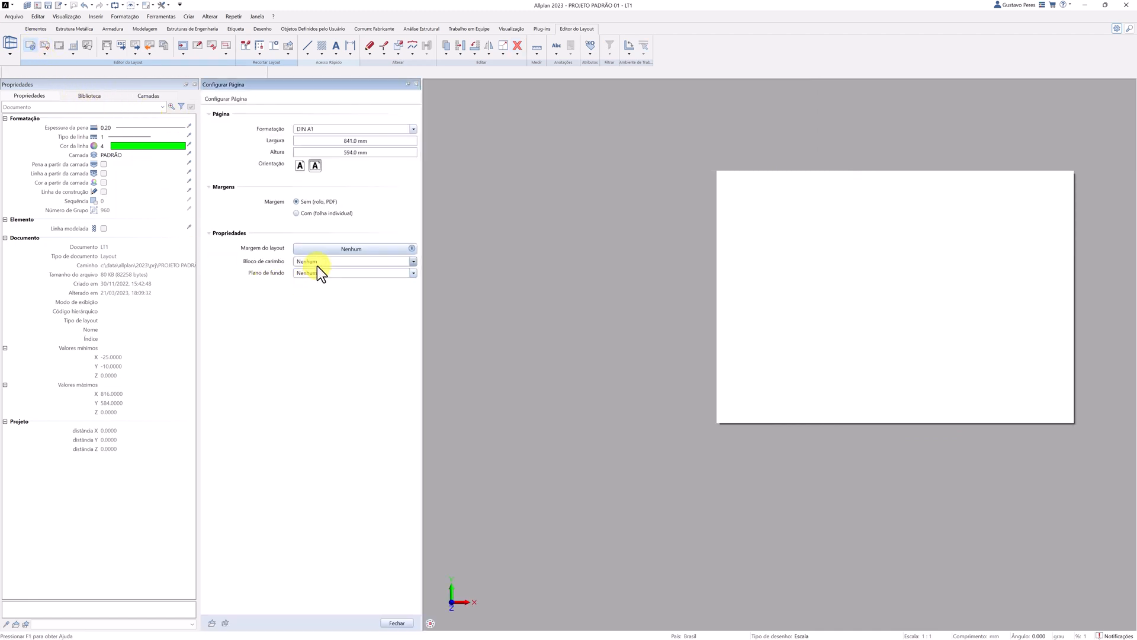
{"action": "left_click", "coordinate": [317, 249]}
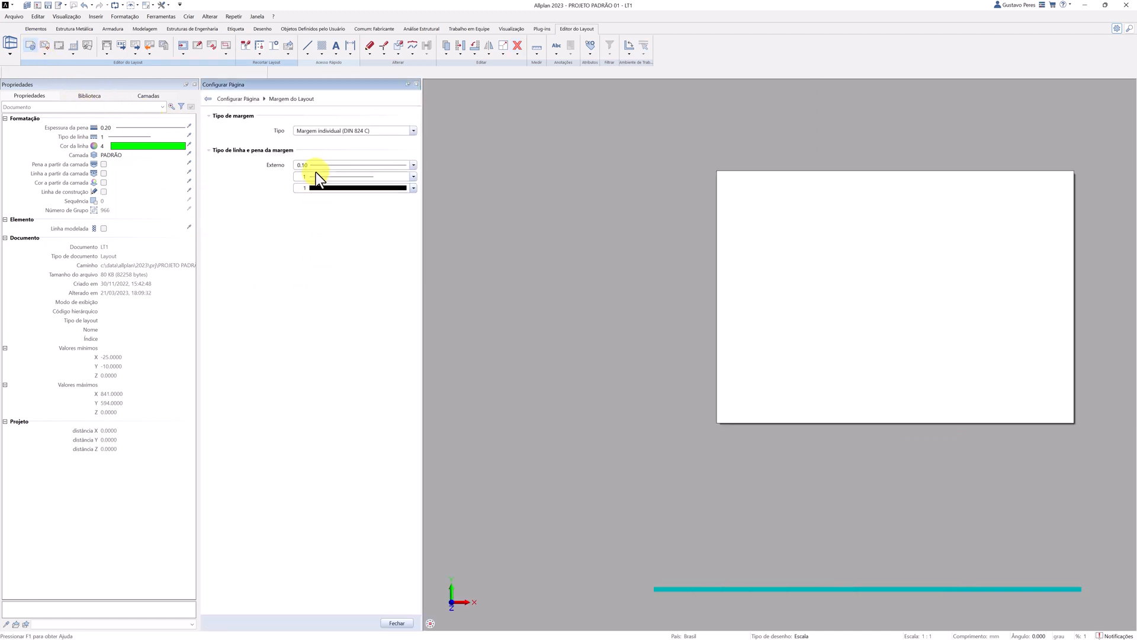
{"action": "left_click", "coordinate": [208, 98]}
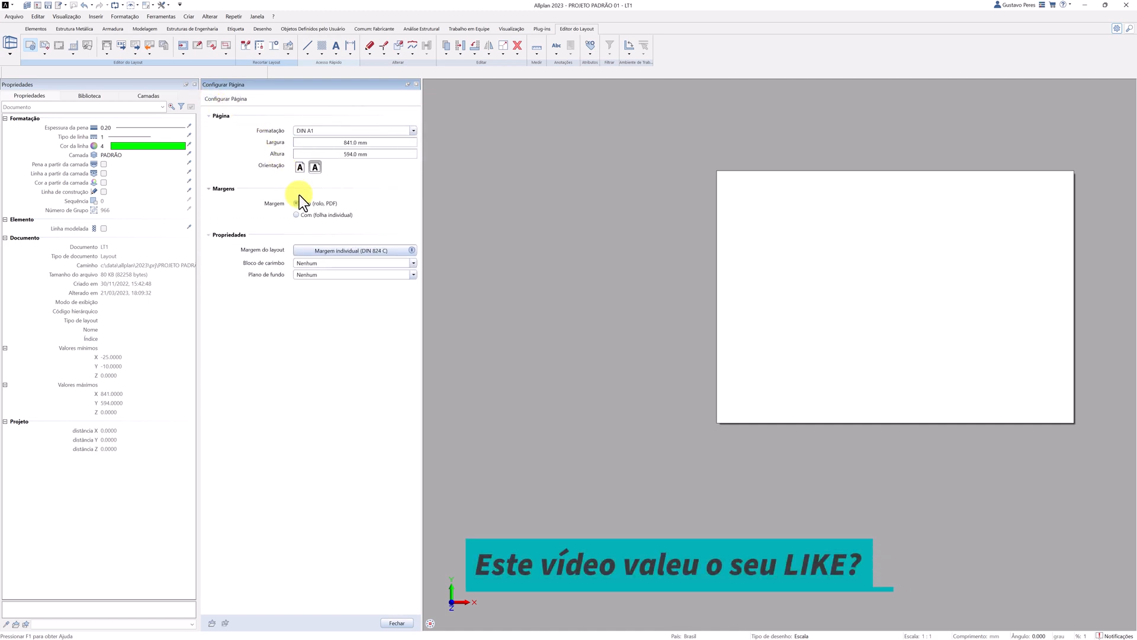
Assign the custom label PADRÃO (TREINAMENTO) from the Escritório folder, Carimbos subfolder, as the page's title block.
{"action": "left_click", "coordinate": [311, 278]}
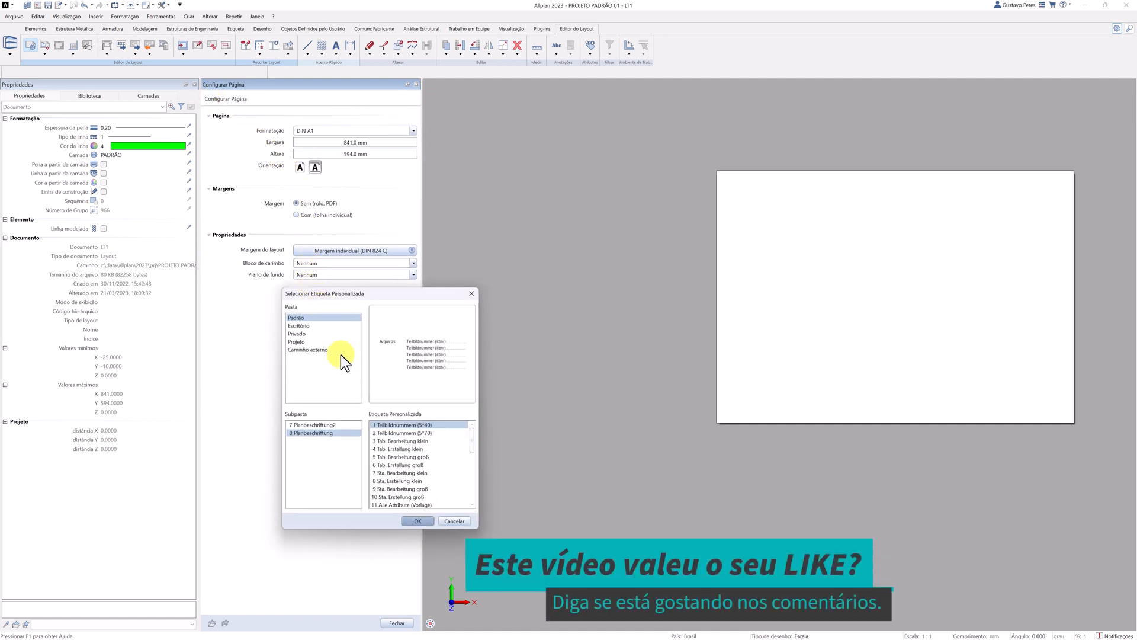
{"action": "left_click", "coordinate": [315, 327]}
{"action": "left_click", "coordinate": [391, 432]}
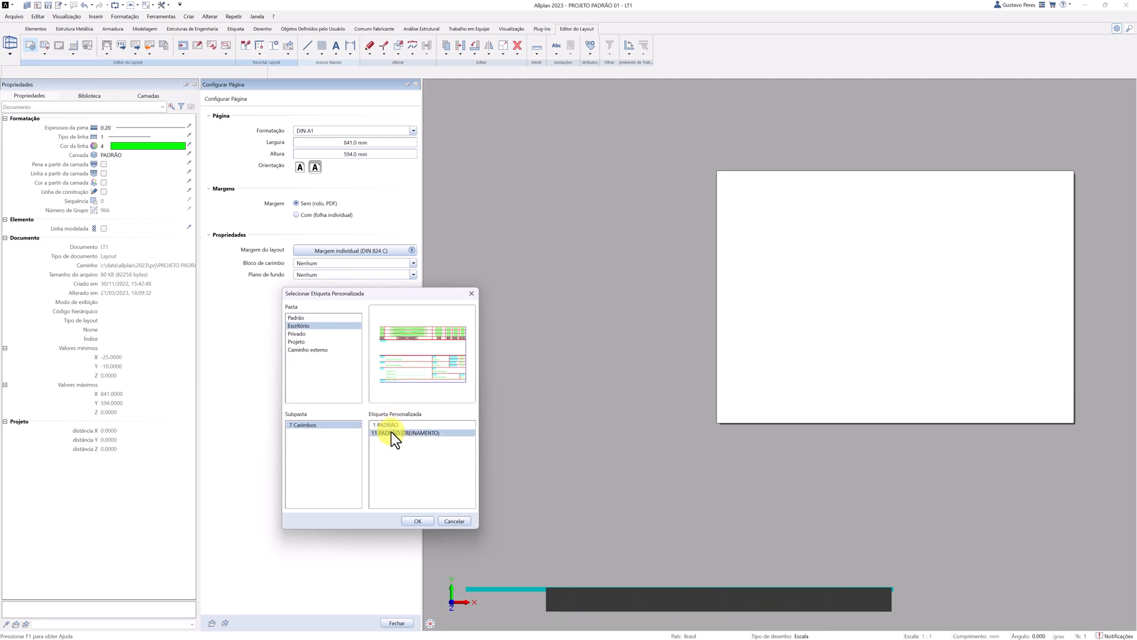
{"action": "left_click", "coordinate": [418, 521]}
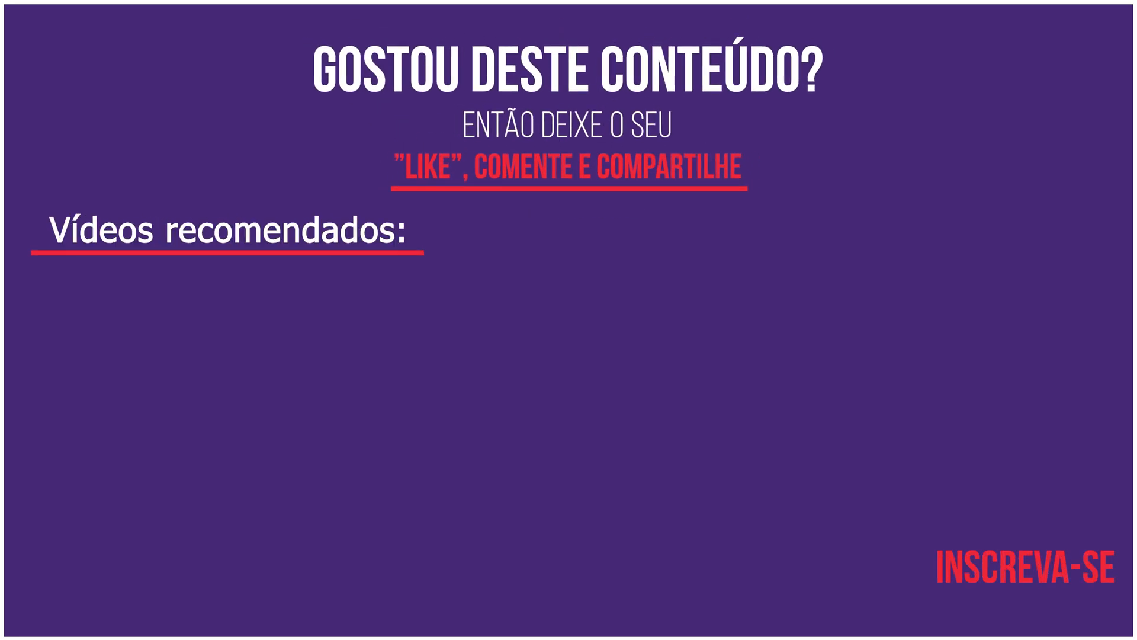